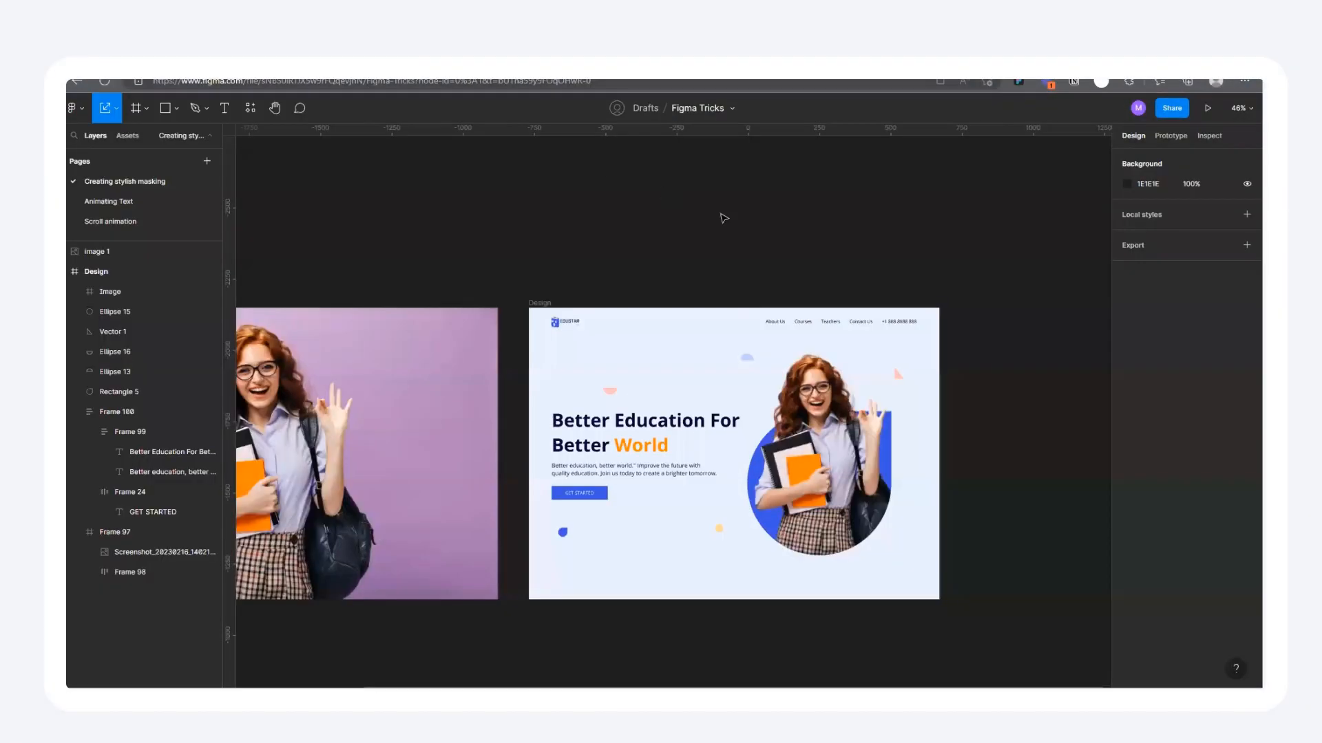
Examine the masked image and its Shape layer in the finished Design frame, and compare them with the original photo.
scroll(824, 433, up, 5)
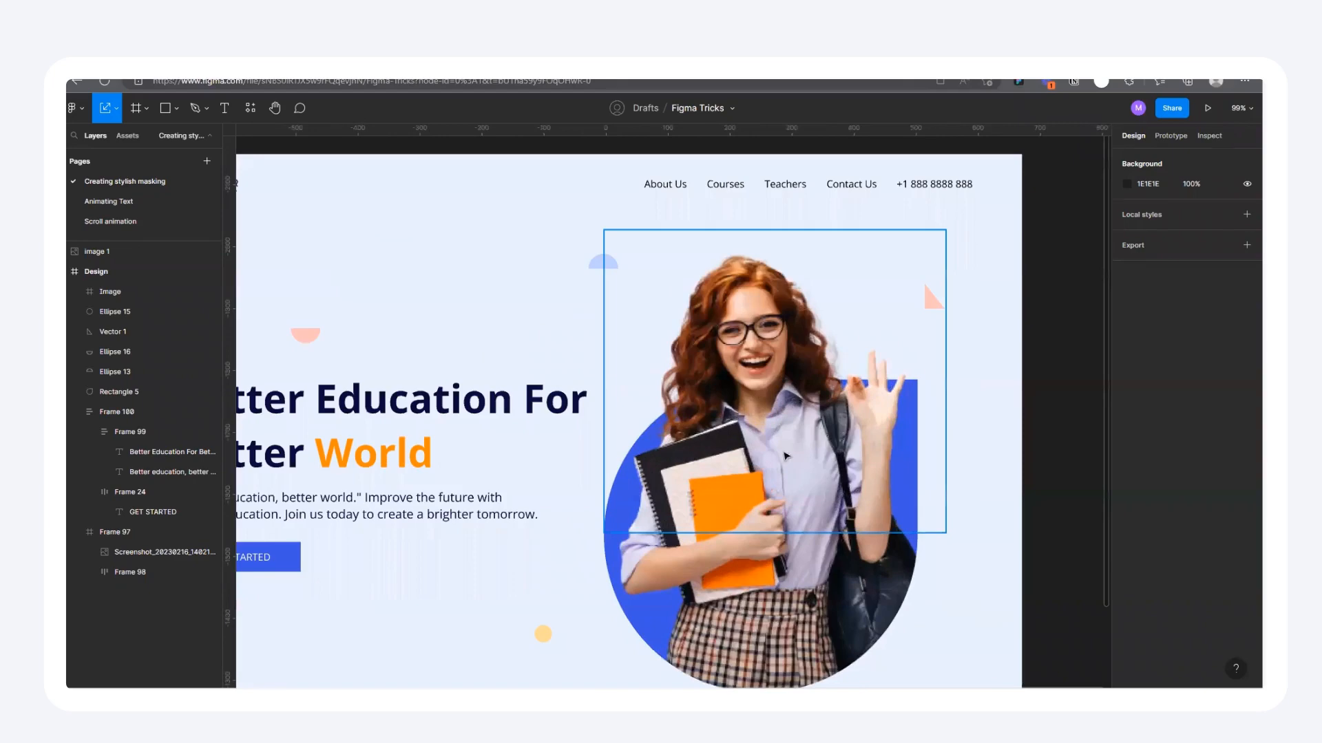
click(786, 456)
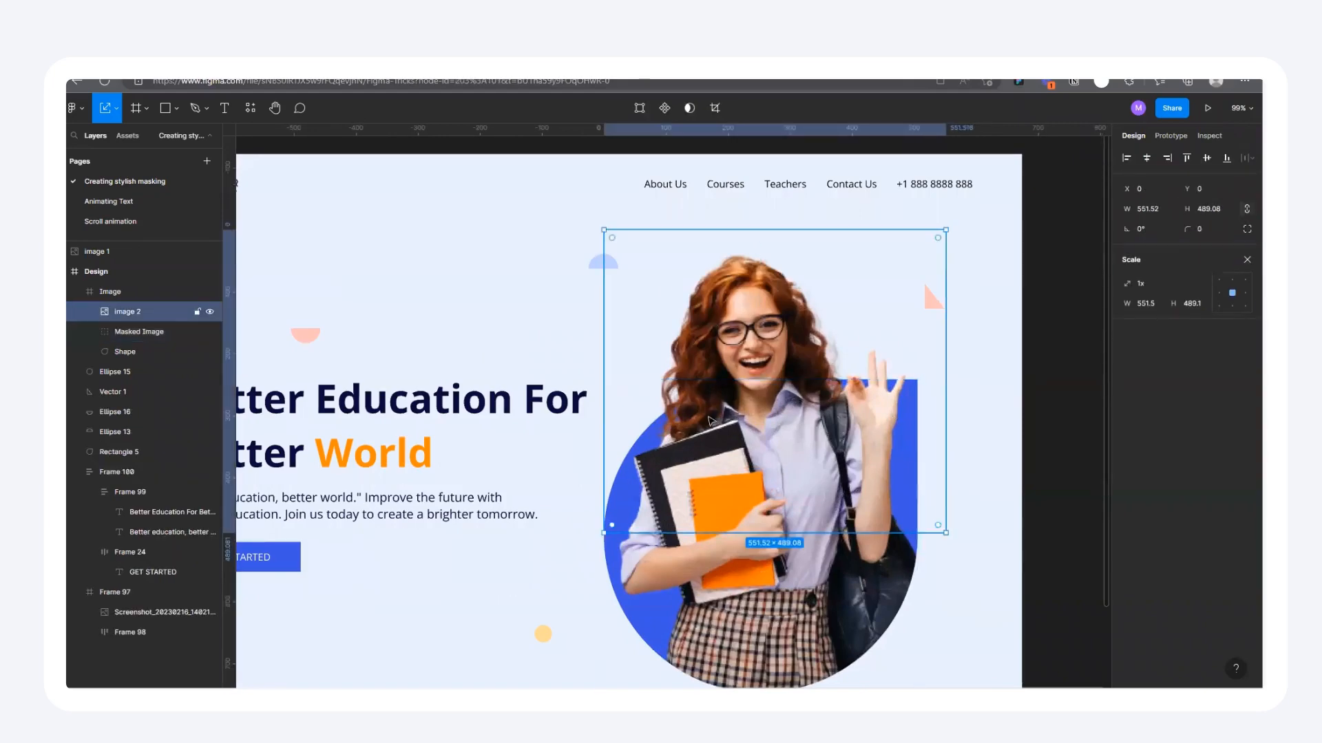
click(147, 351)
scroll(967, 400, down, 1)
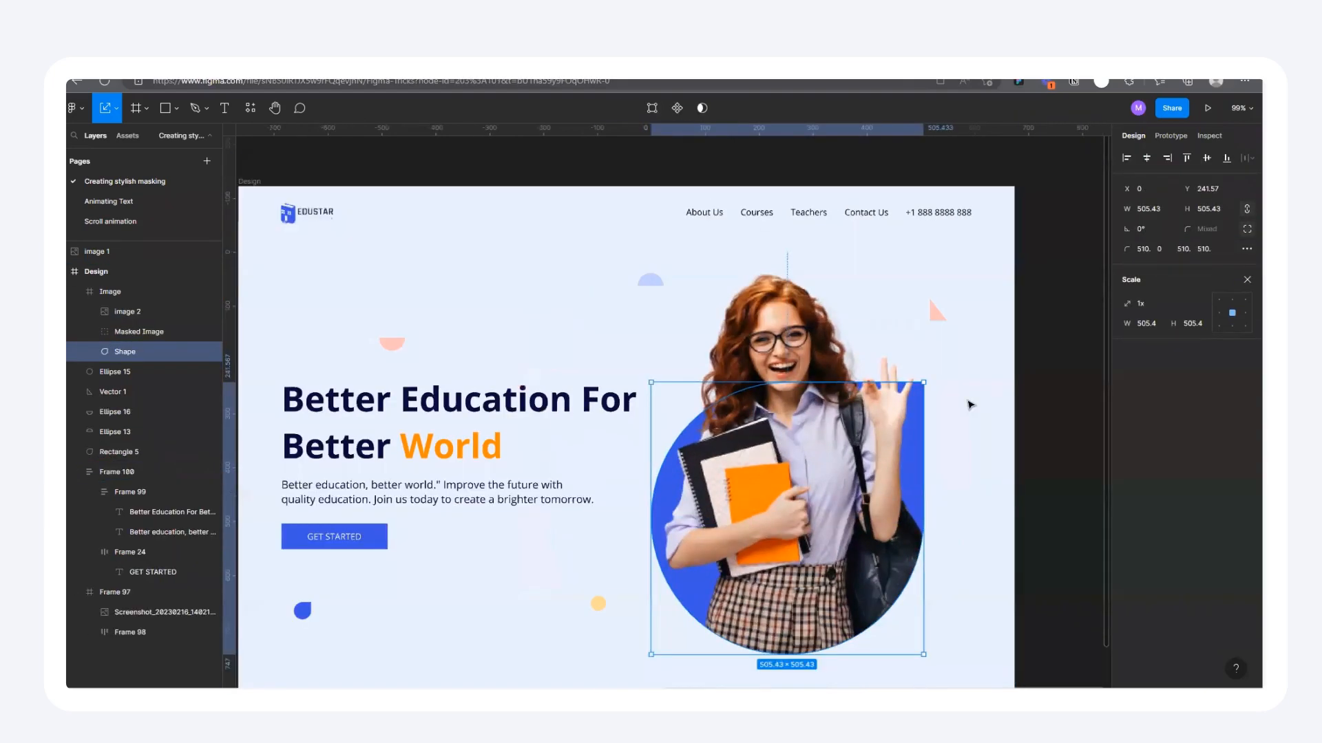
scroll(967, 403, down, 3)
scroll(933, 392, up, 2)
click(548, 79)
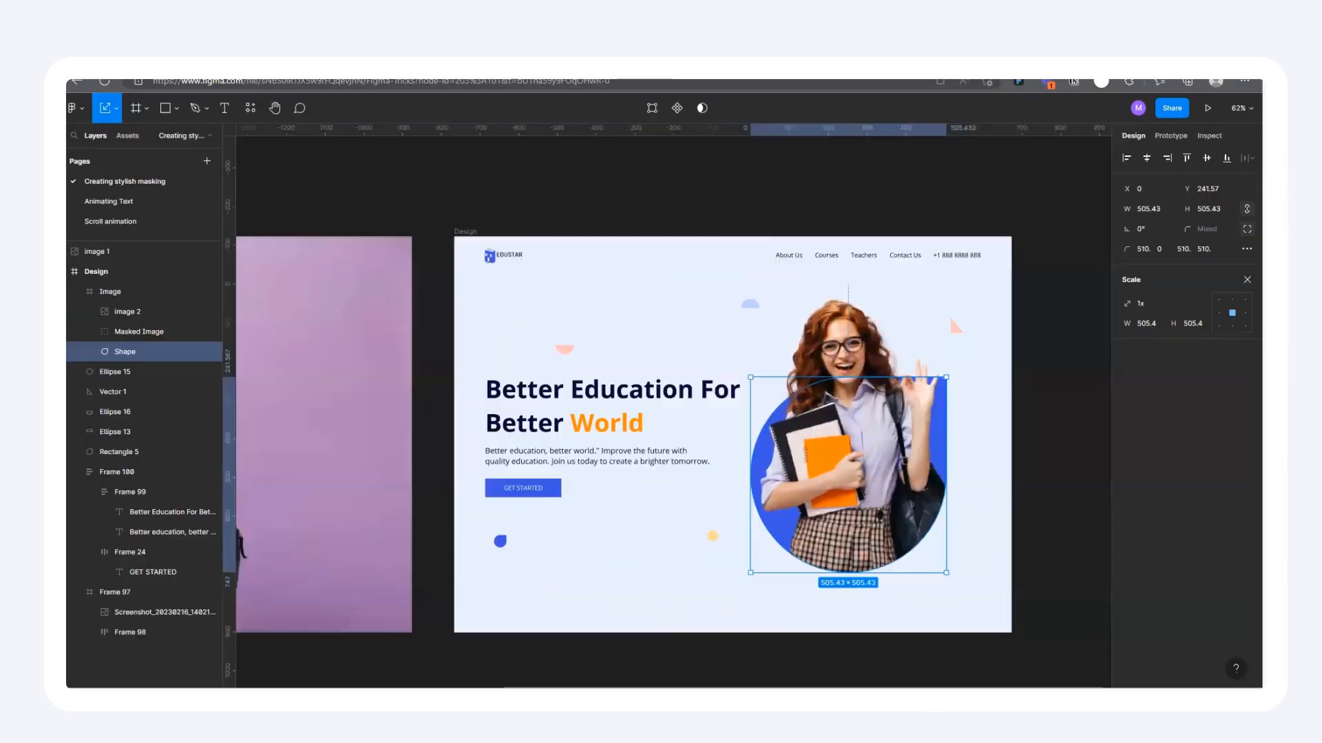
scroll(809, 354, down, 2)
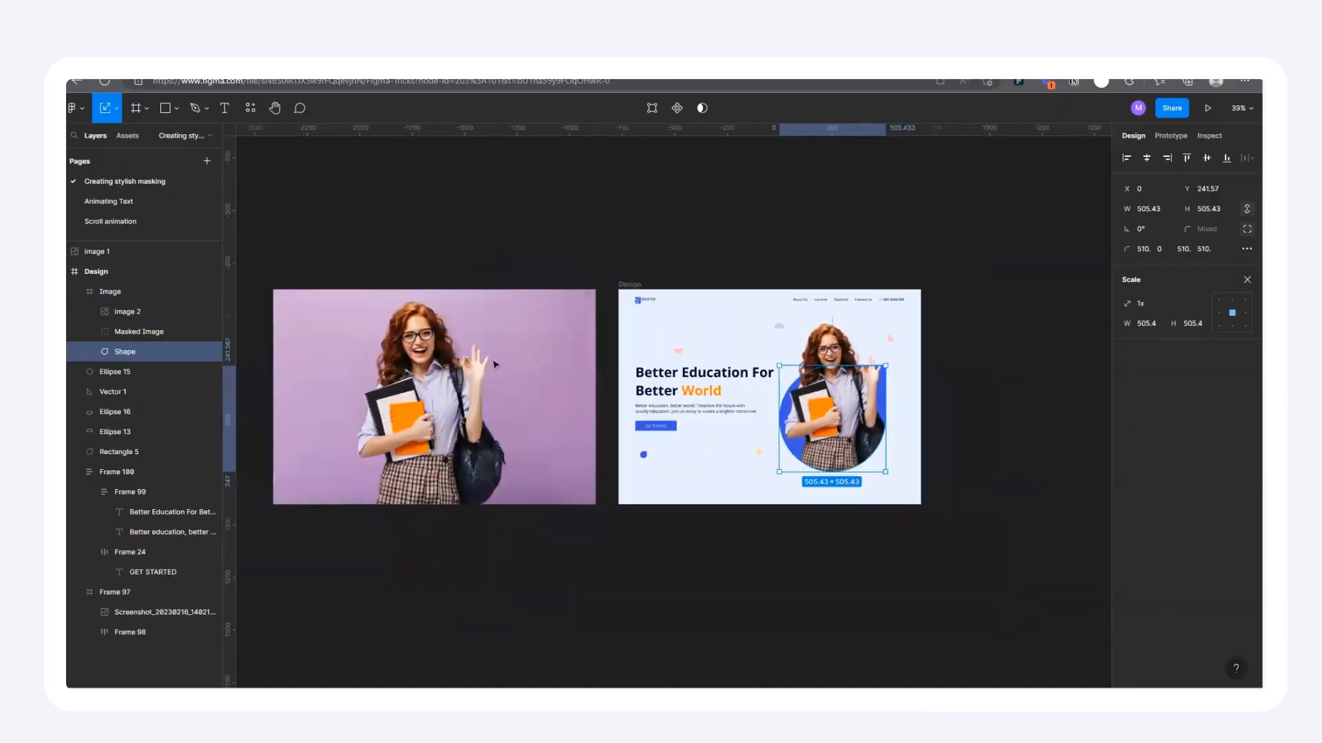
scroll(494, 364, up, 3)
scroll(539, 364, down, 1)
scroll(505, 402, up, 2)
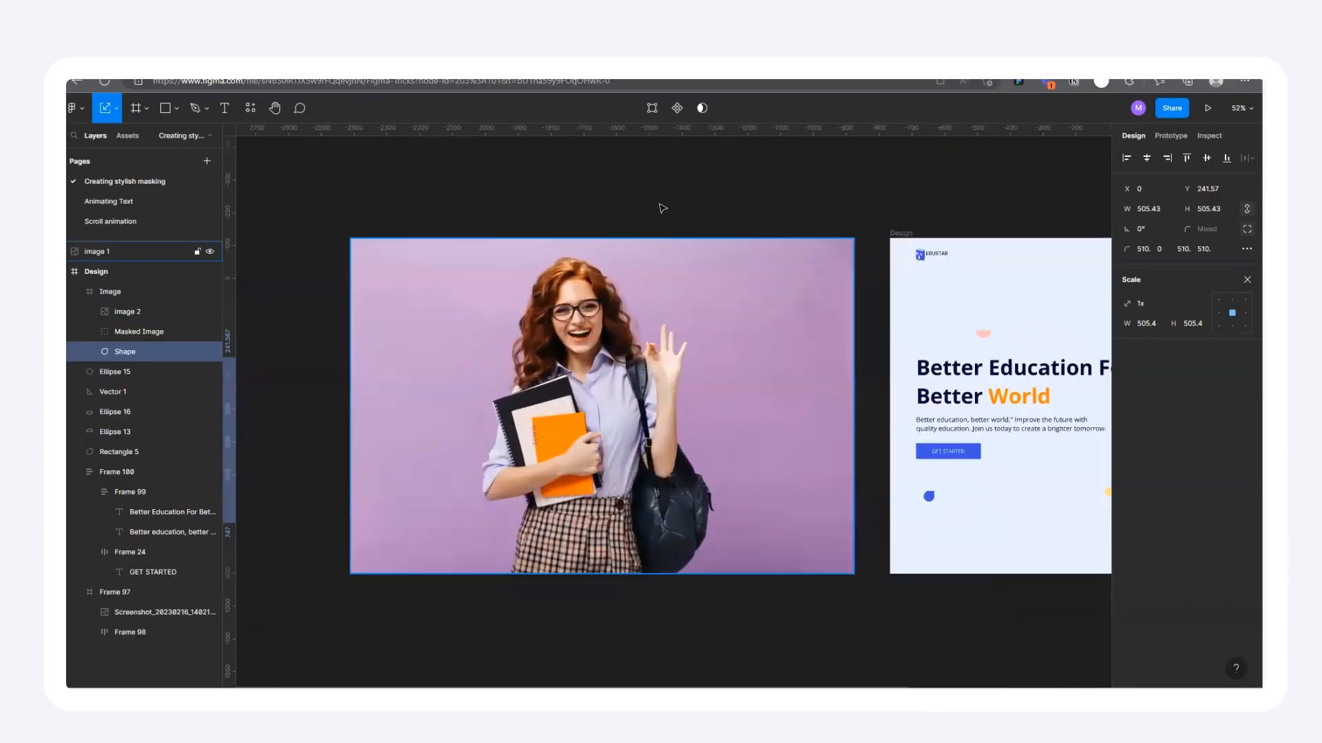
click(555, 229)
scroll(555, 229, down, 5)
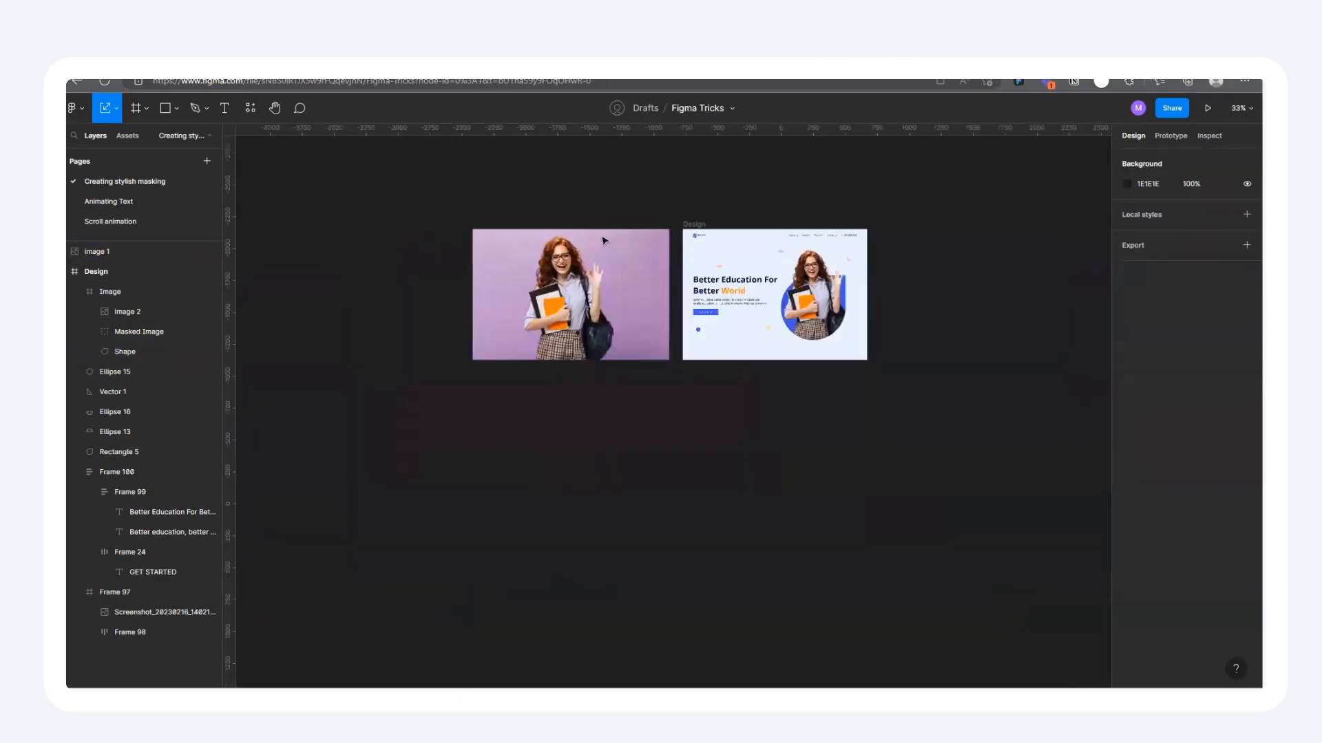
scroll(841, 338, up, 3)
scroll(883, 423, down, 1)
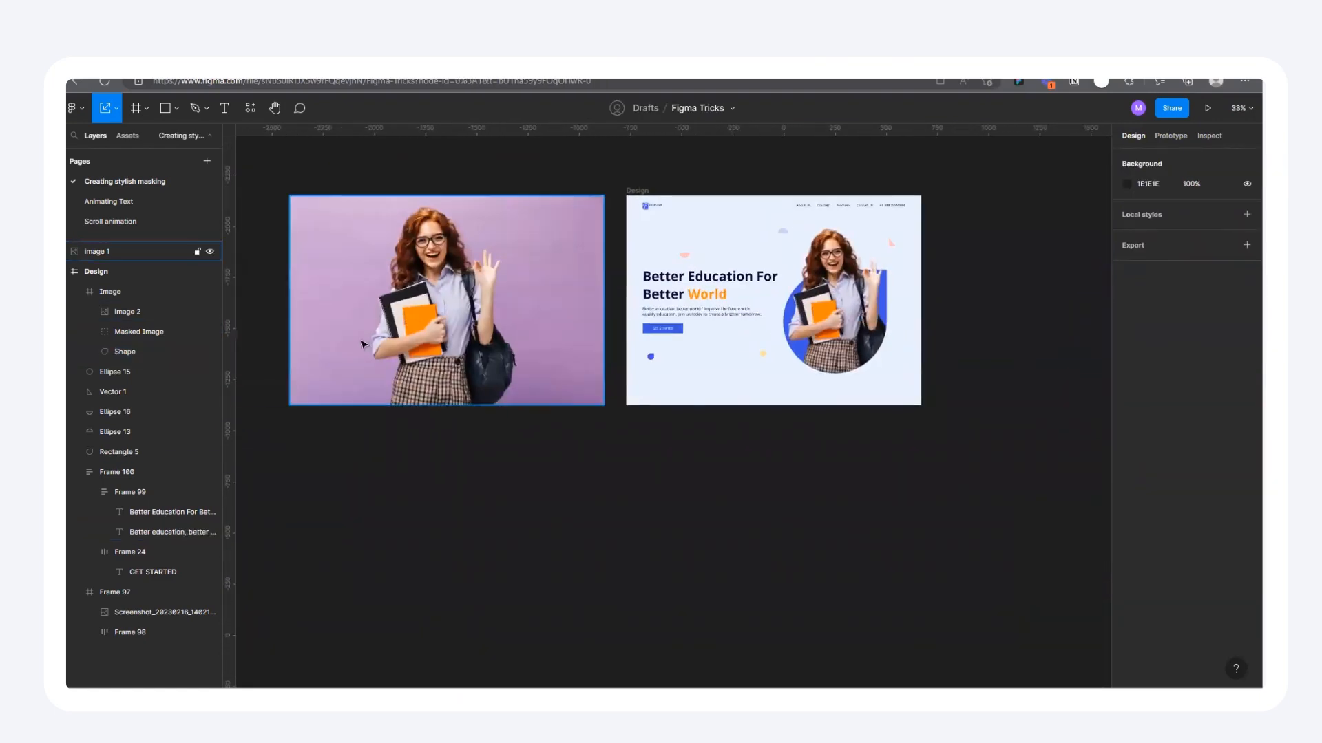
scroll(344, 246, up, 2)
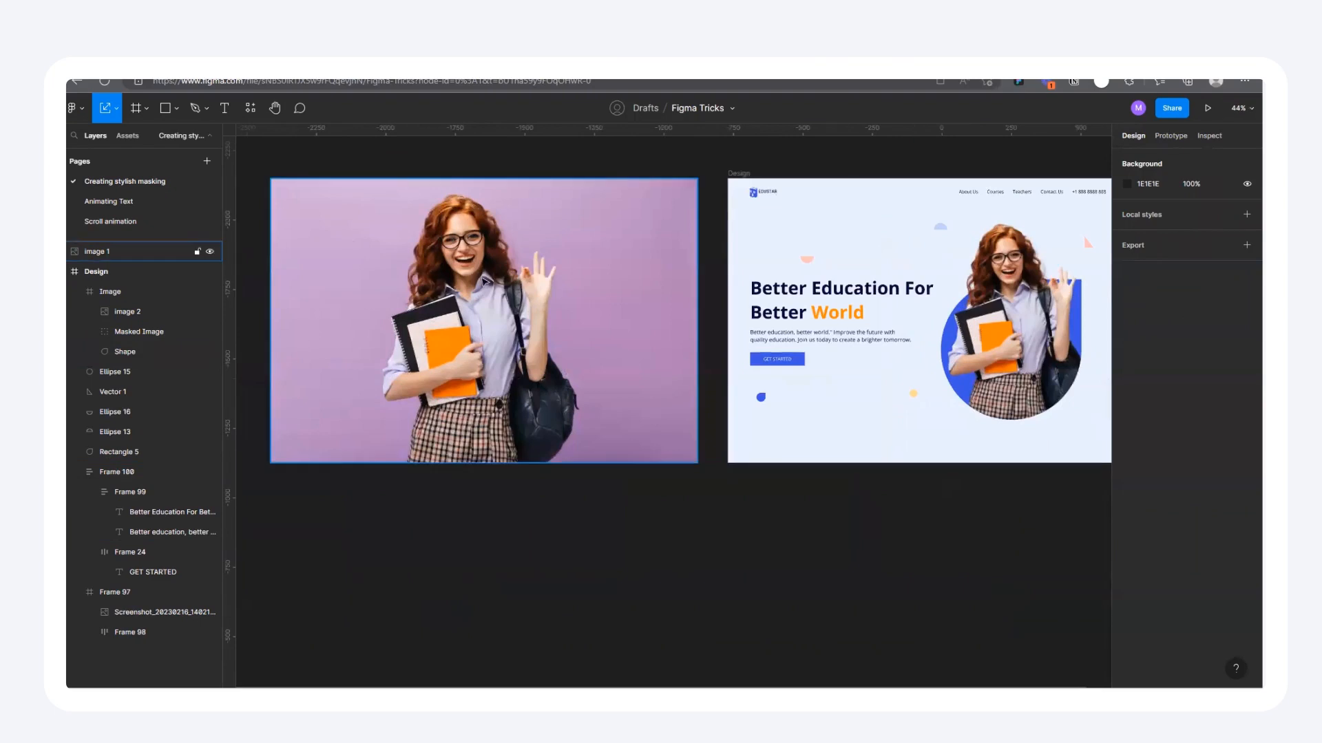
scroll(462, 323, down, 2)
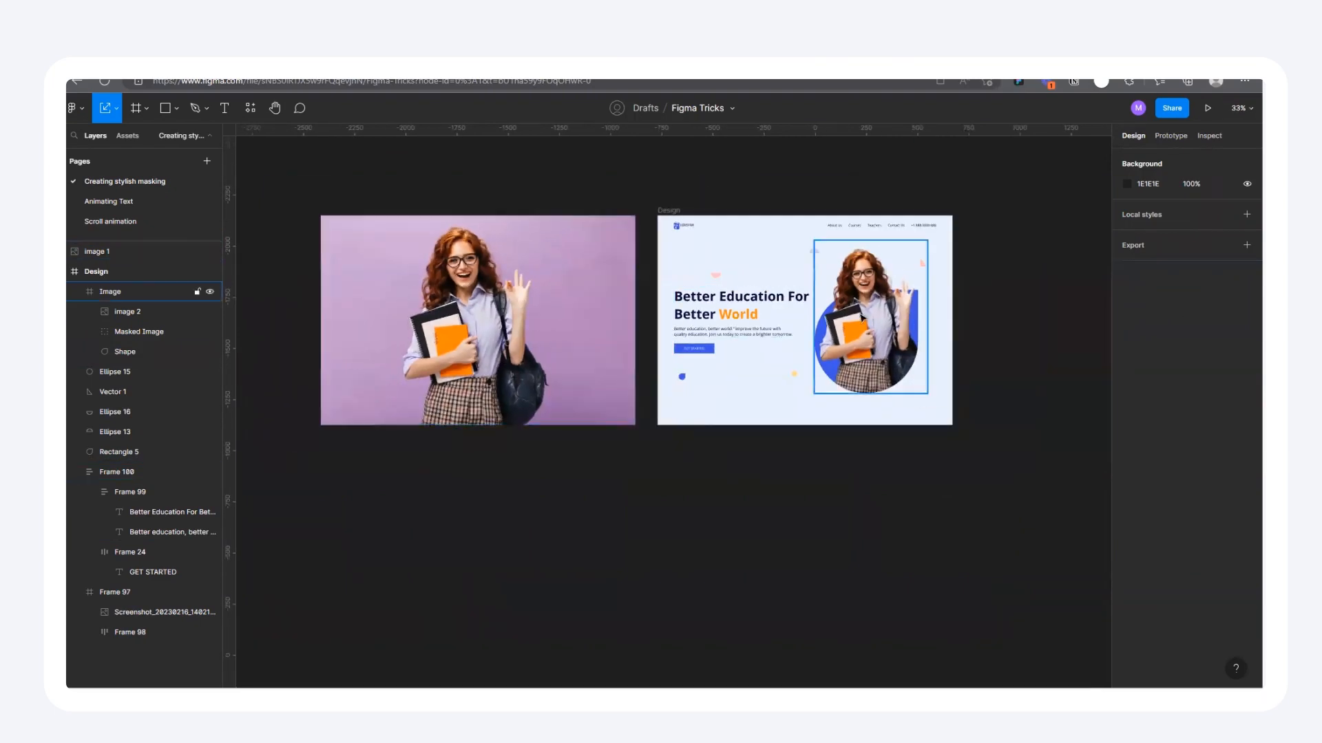
scroll(916, 260, up, 2)
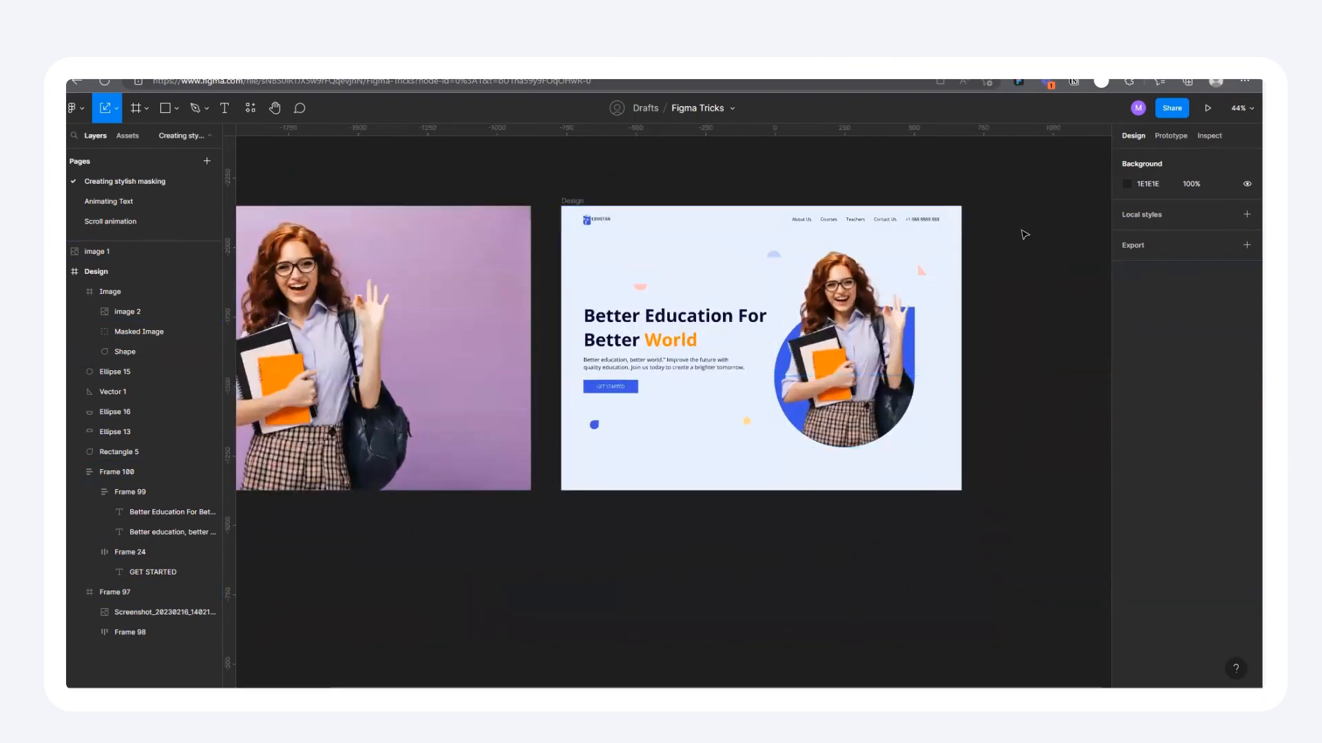
scroll(985, 328, down, 2)
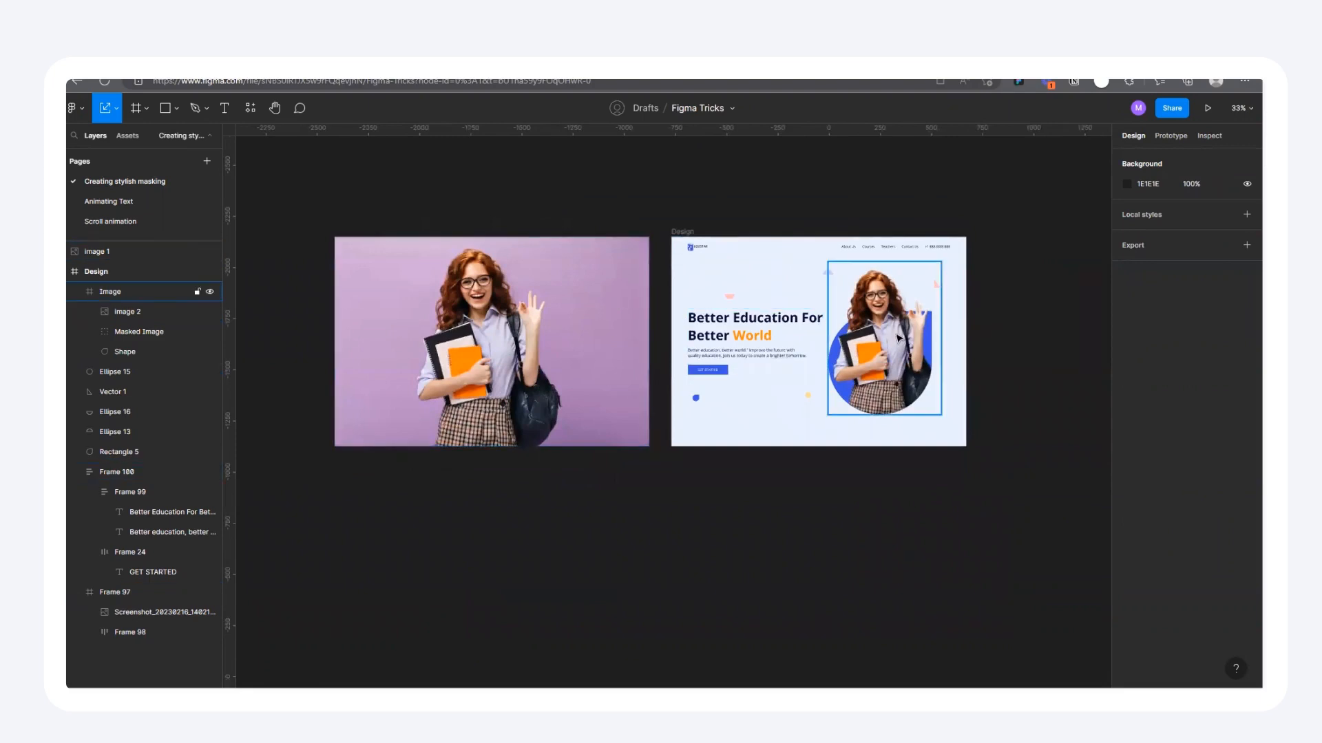
scroll(976, 258, up, 2)
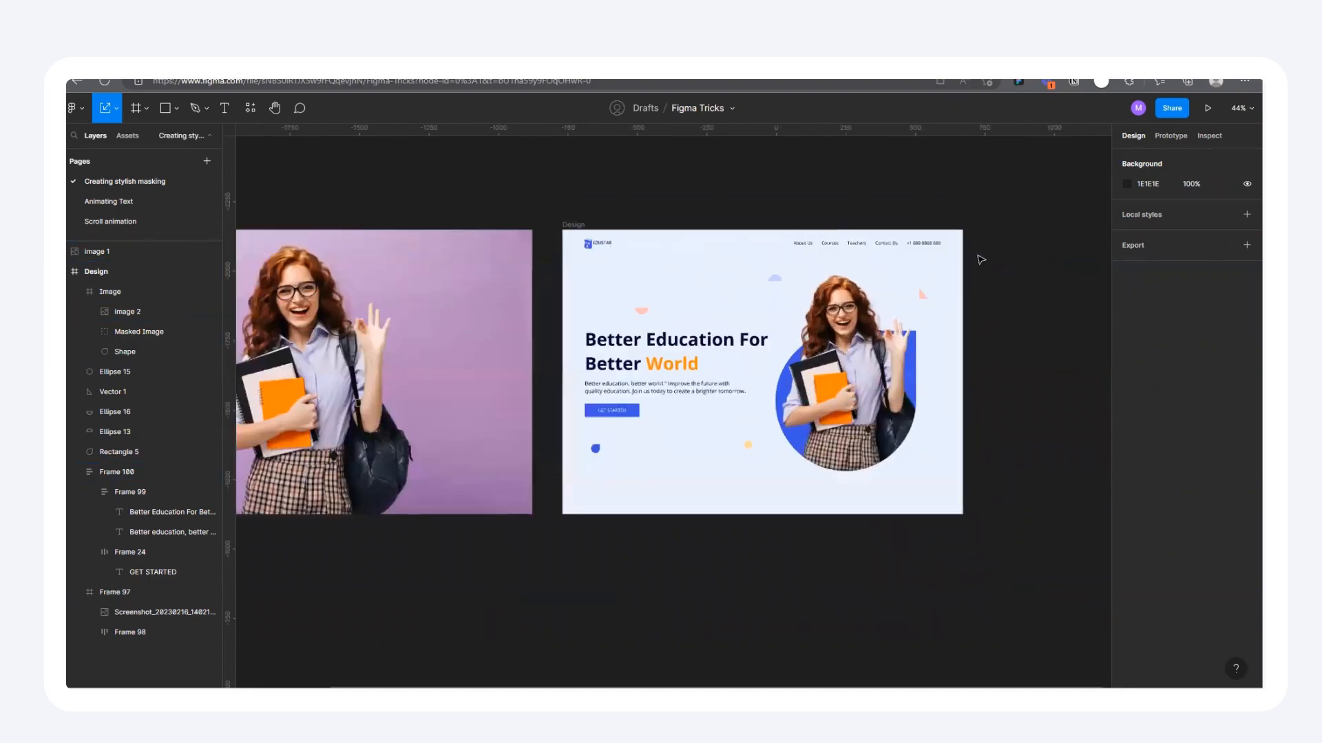
scroll(836, 302, down, 3)
scroll(413, 323, up, 2)
scroll(427, 342, down, 1)
scroll(582, 306, up, 1)
scroll(426, 327, down, 1)
scroll(440, 318, up, 2)
scroll(453, 310, up, 1)
scroll(480, 300, down, 2)
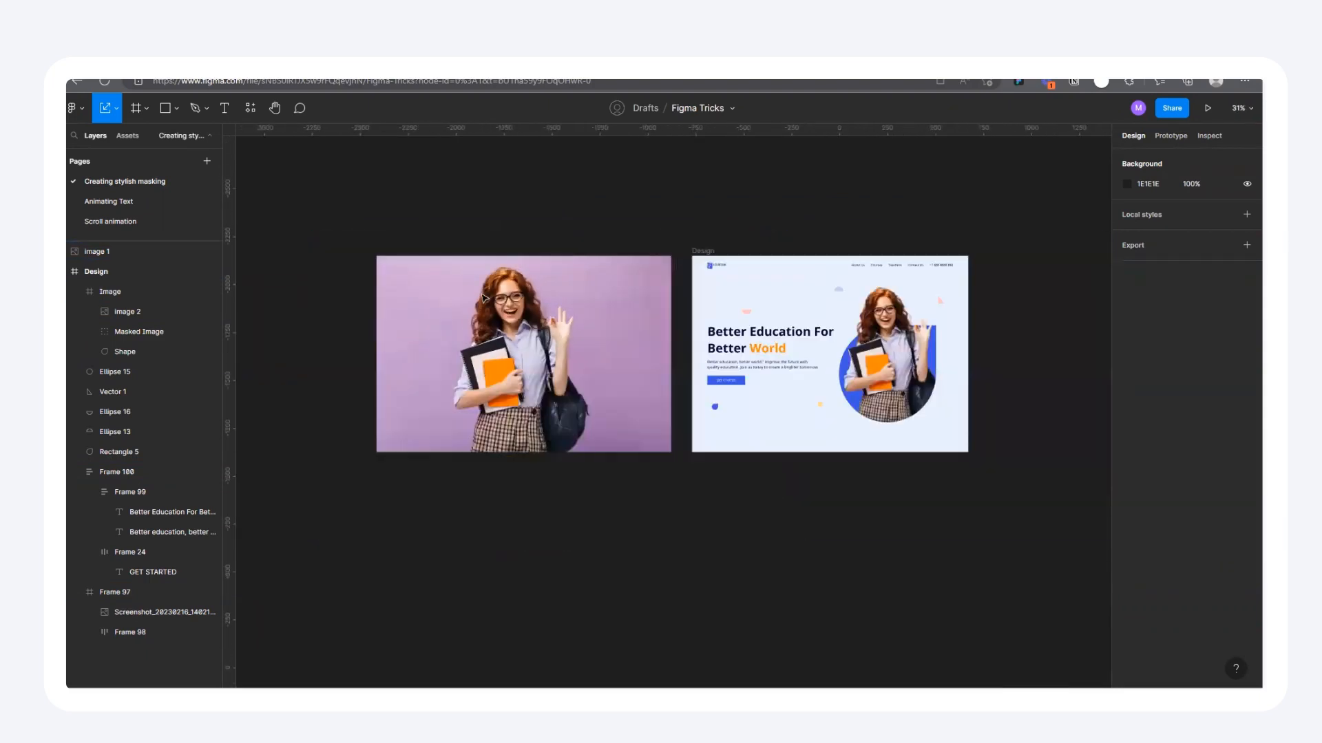
scroll(838, 316, down, 2)
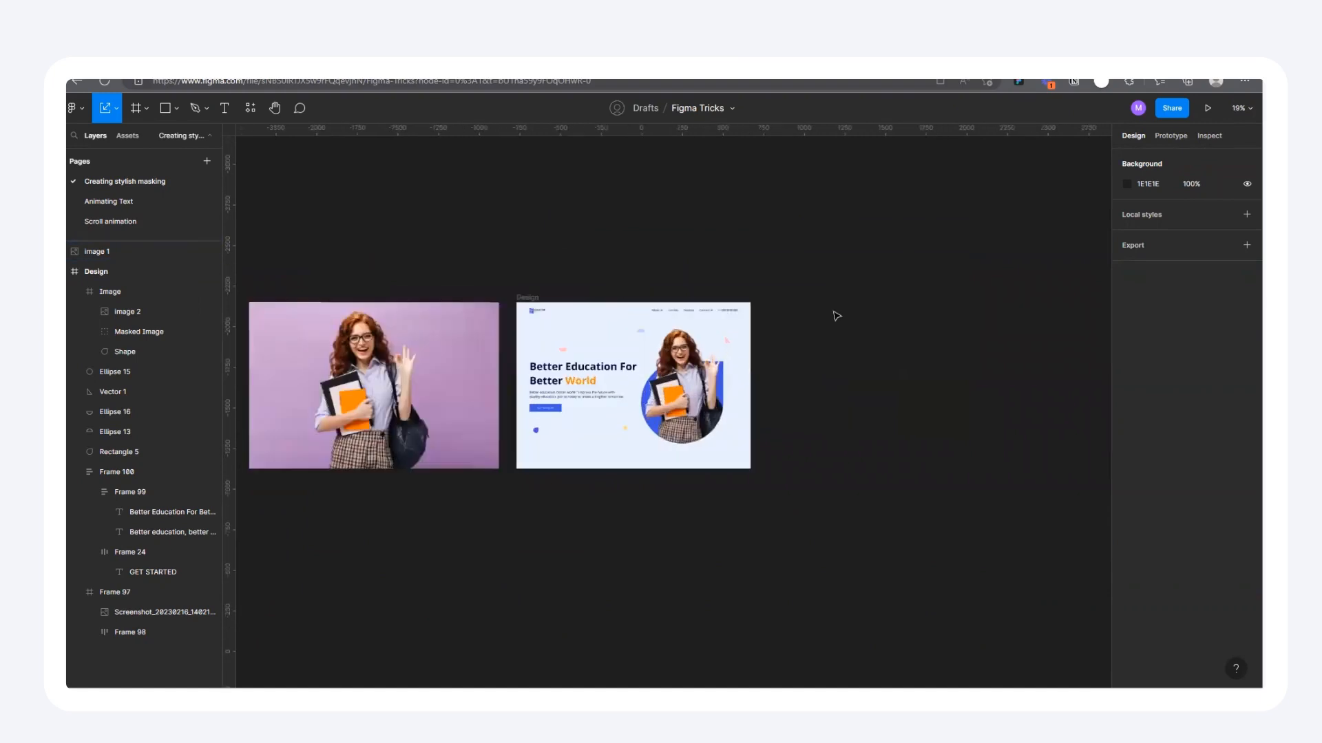
scroll(498, 434, up, 1)
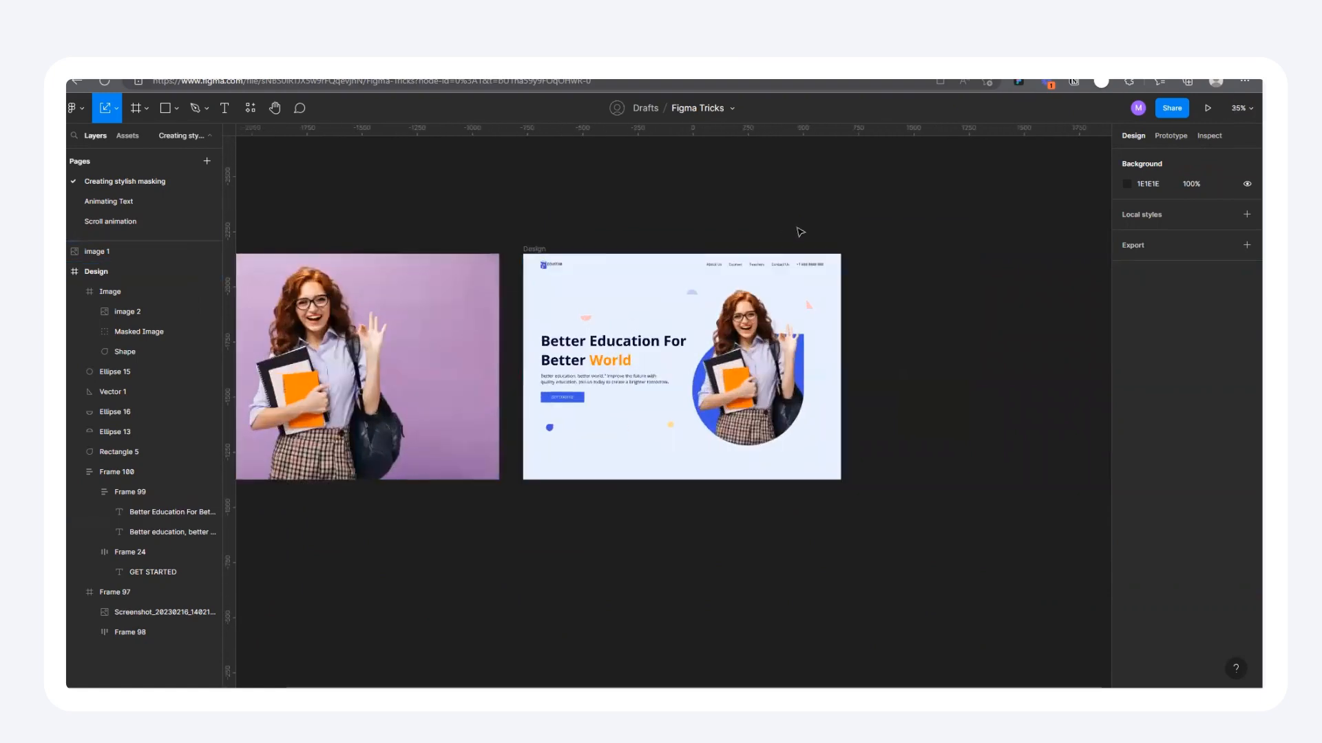
scroll(798, 227, down, 1)
scroll(592, 348, up, 1)
scroll(812, 196, down, 1)
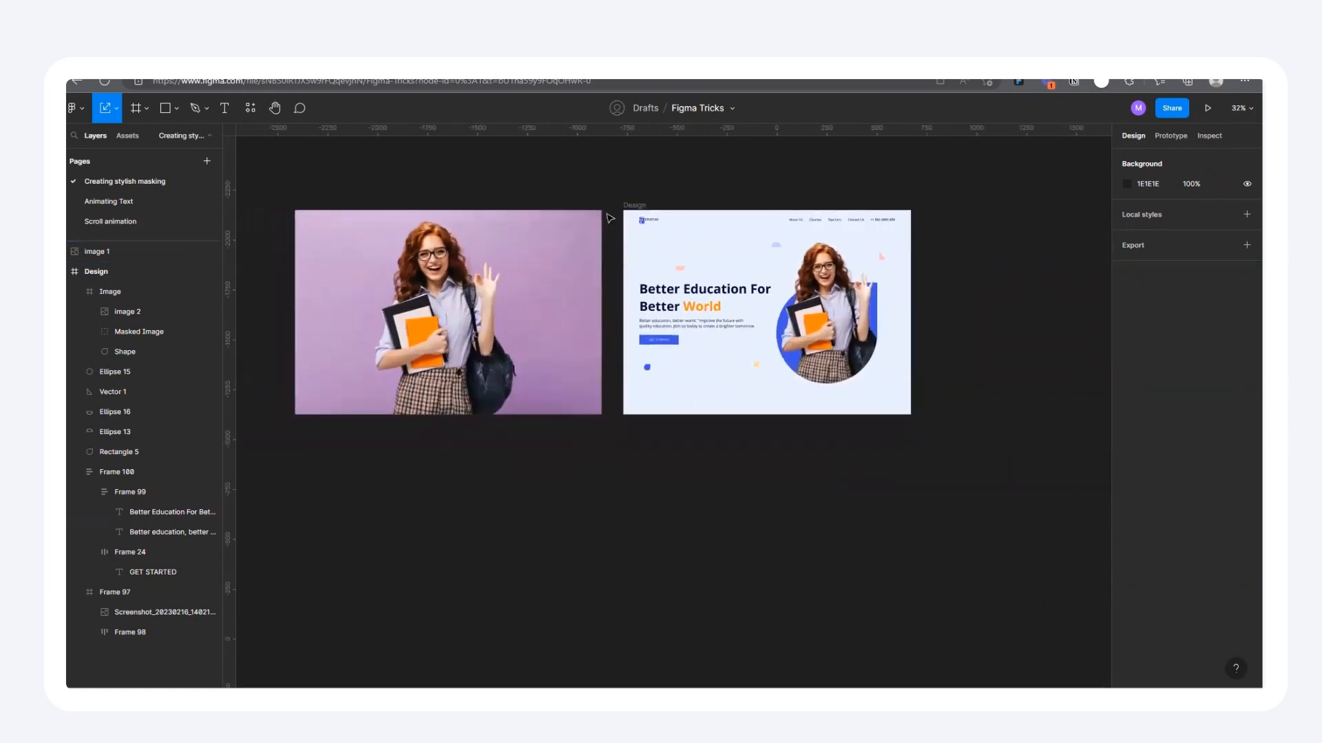
scroll(773, 177, up, 1)
scroll(744, 199, down, 1)
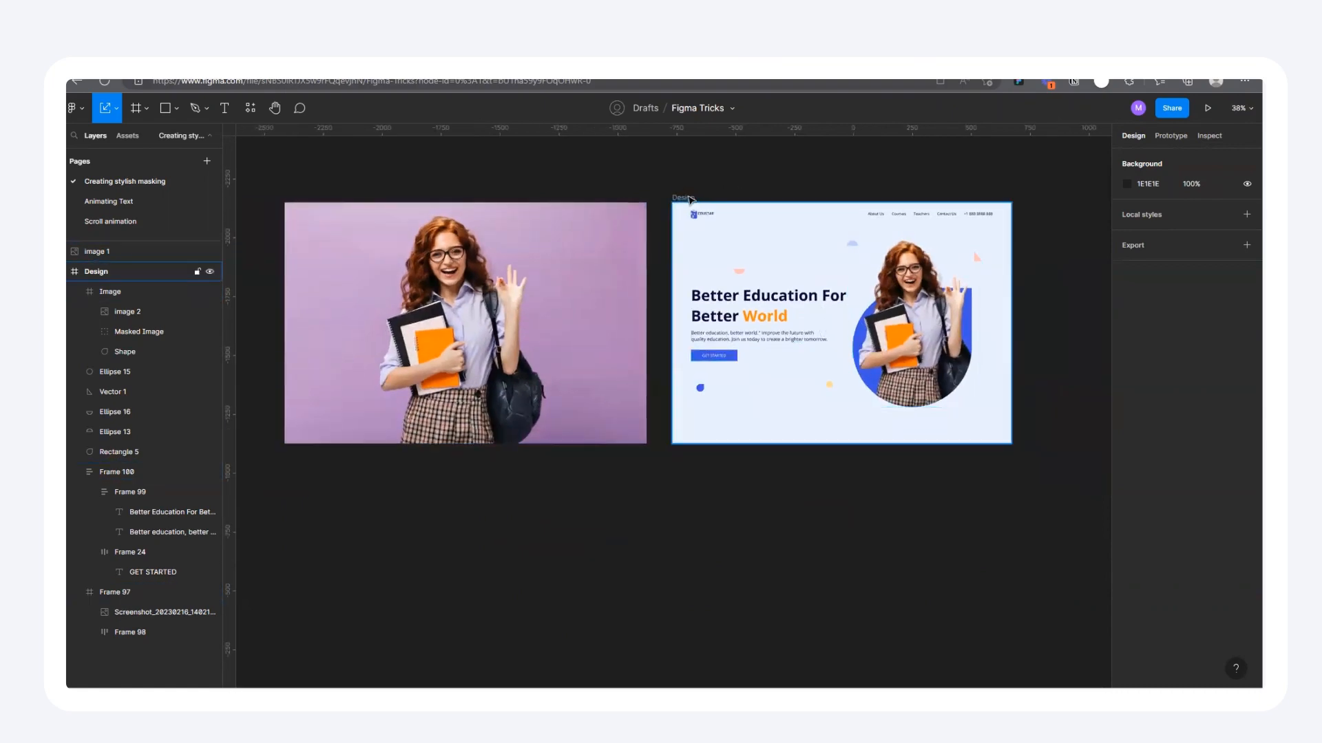
Duplicate the Design frame directly below the original and delete the masked woman image from the copy.
drag(689, 197, 688, 502)
scroll(715, 296, down, 3)
scroll(820, 548, up, 3)
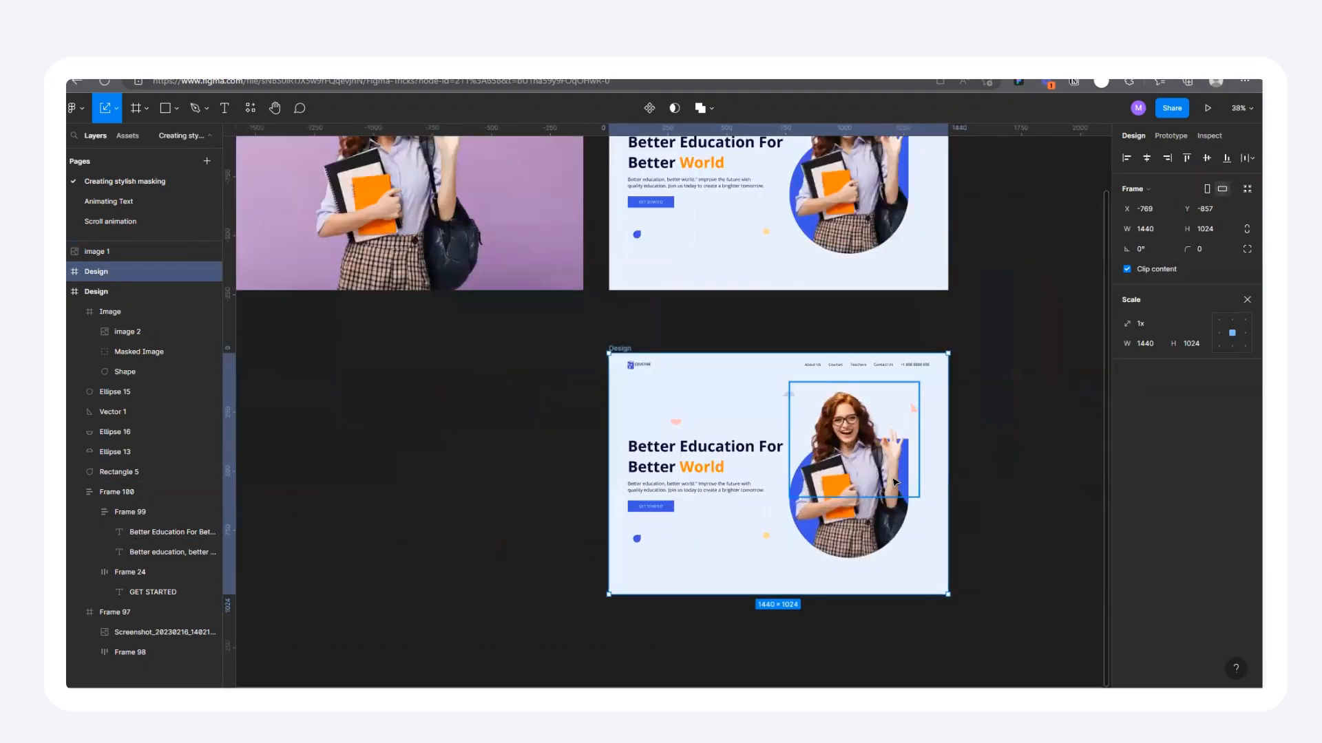
click(893, 481)
key(Delete)
scroll(936, 443, down, 3)
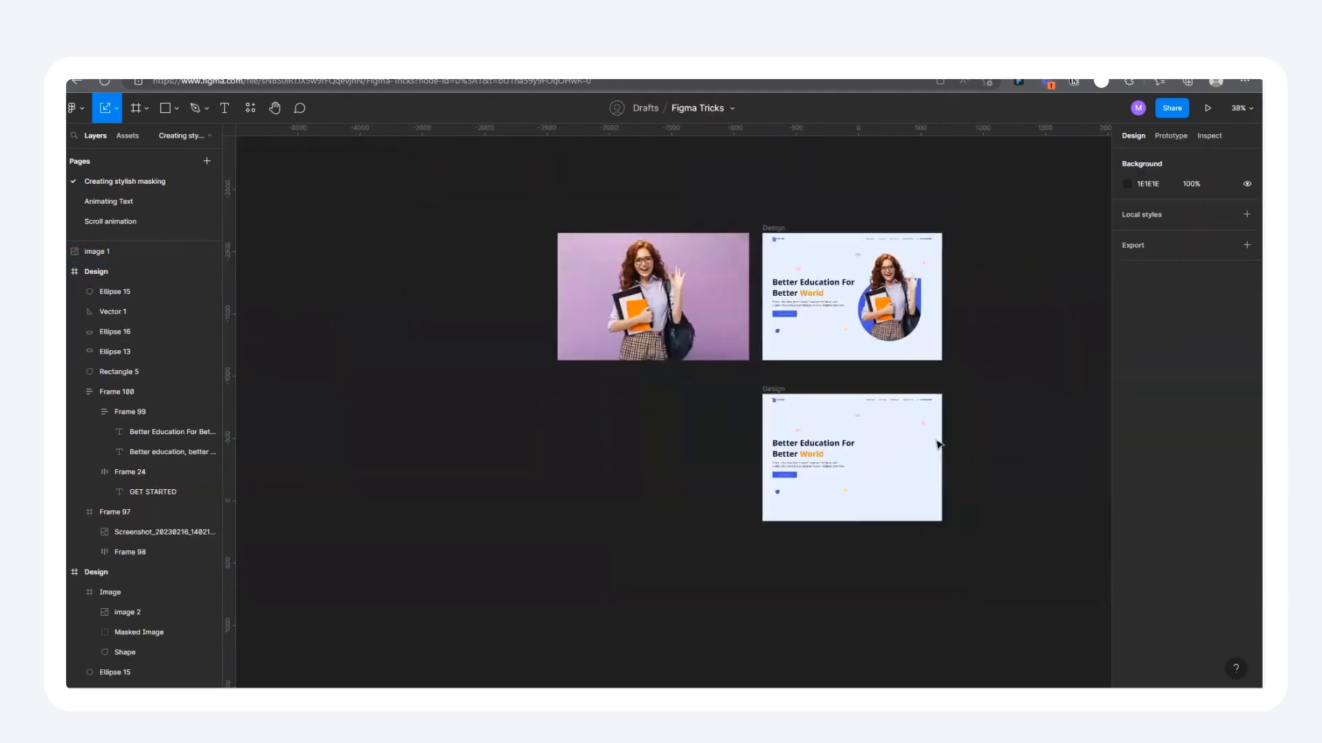
scroll(696, 318, up, 3)
scroll(549, 344, down, 2)
scroll(895, 331, up, 5)
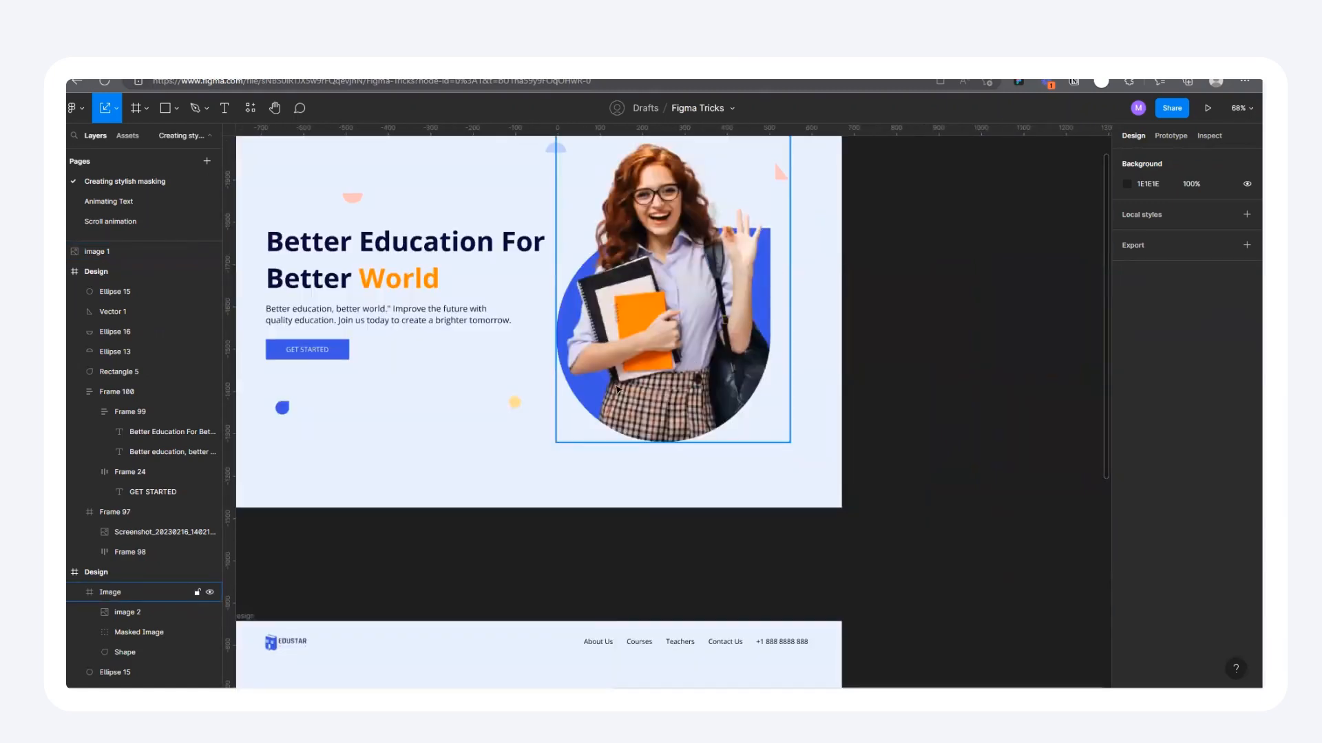
scroll(873, 286, down, 4)
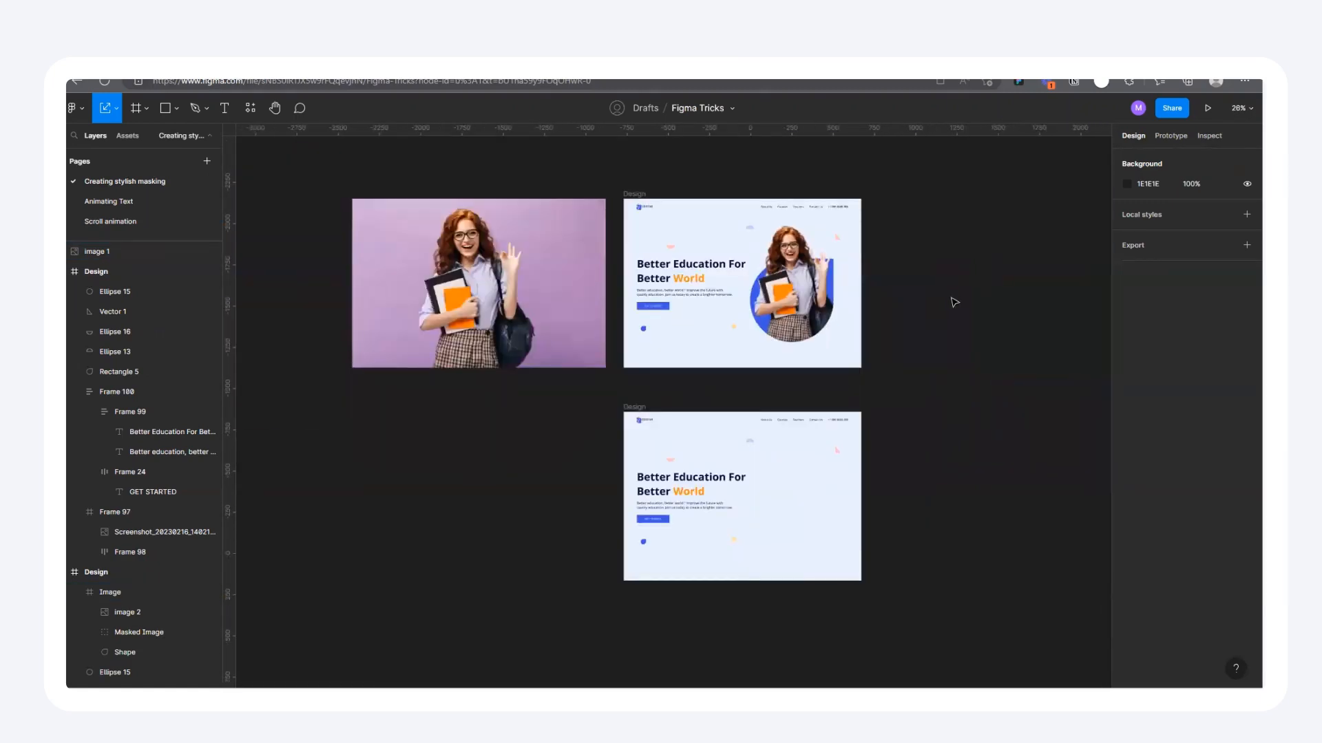
scroll(954, 302, down, 3)
scroll(714, 290, up, 3)
scroll(902, 241, up, 1)
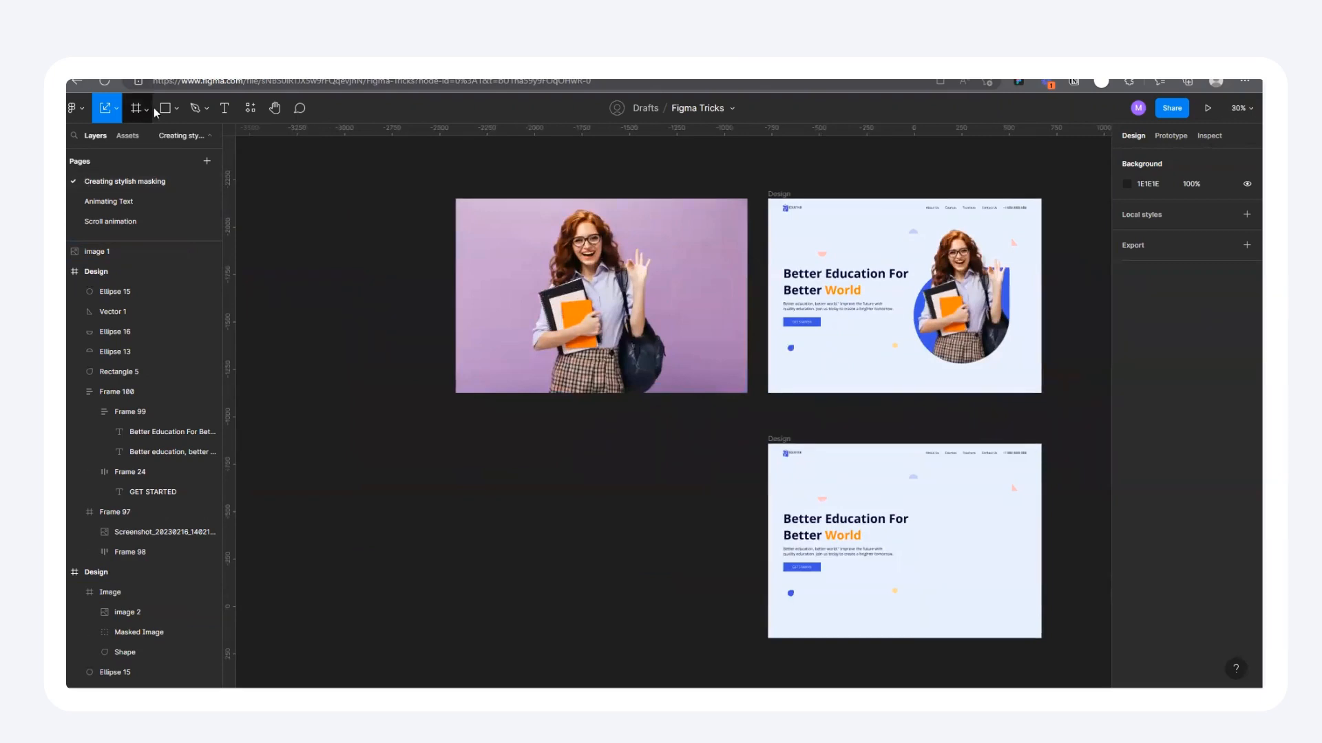
Draw a circle of about 826 × 826 with the Ellipse tool in the empty canvas area below the photo.
click(176, 110)
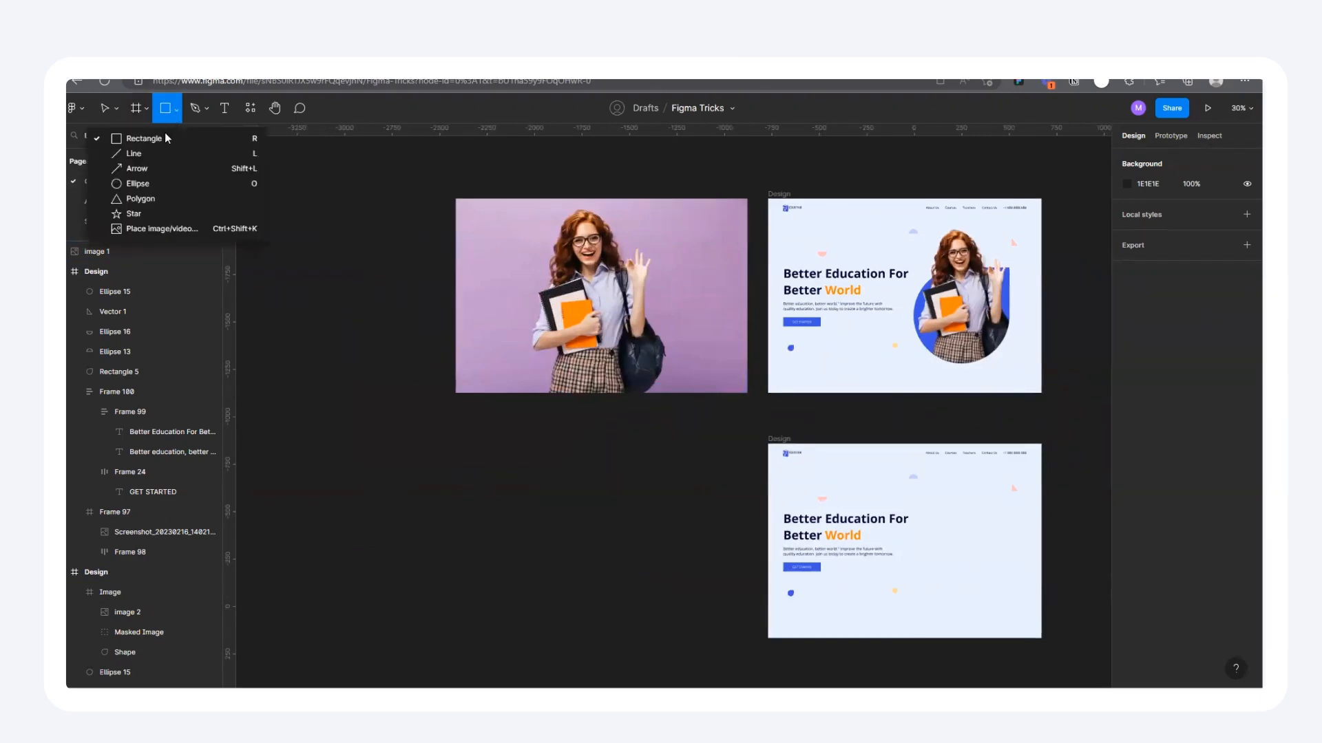
click(137, 180)
scroll(456, 367, down, 2)
scroll(455, 368, up, 2)
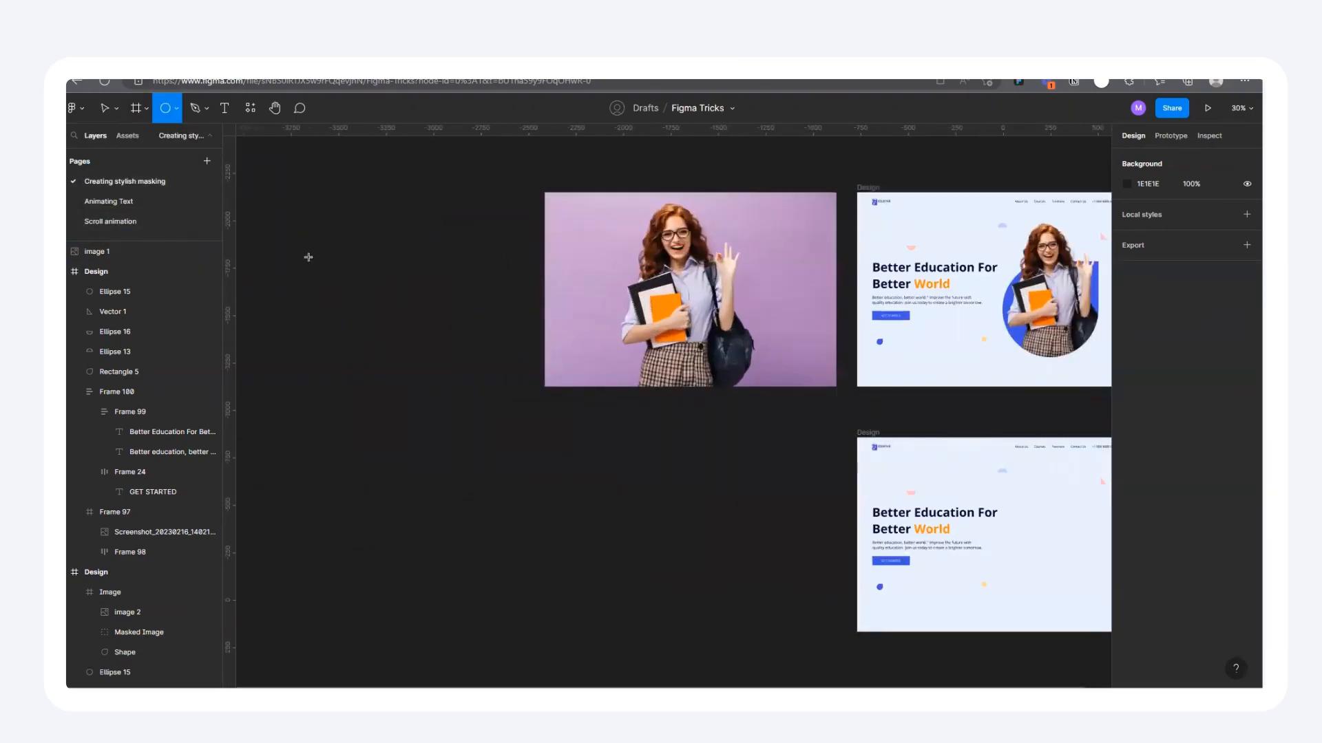
drag(400, 397, 546, 551)
drag(534, 481, 623, 489)
scroll(586, 386, down, 1)
scroll(759, 461, up, 1)
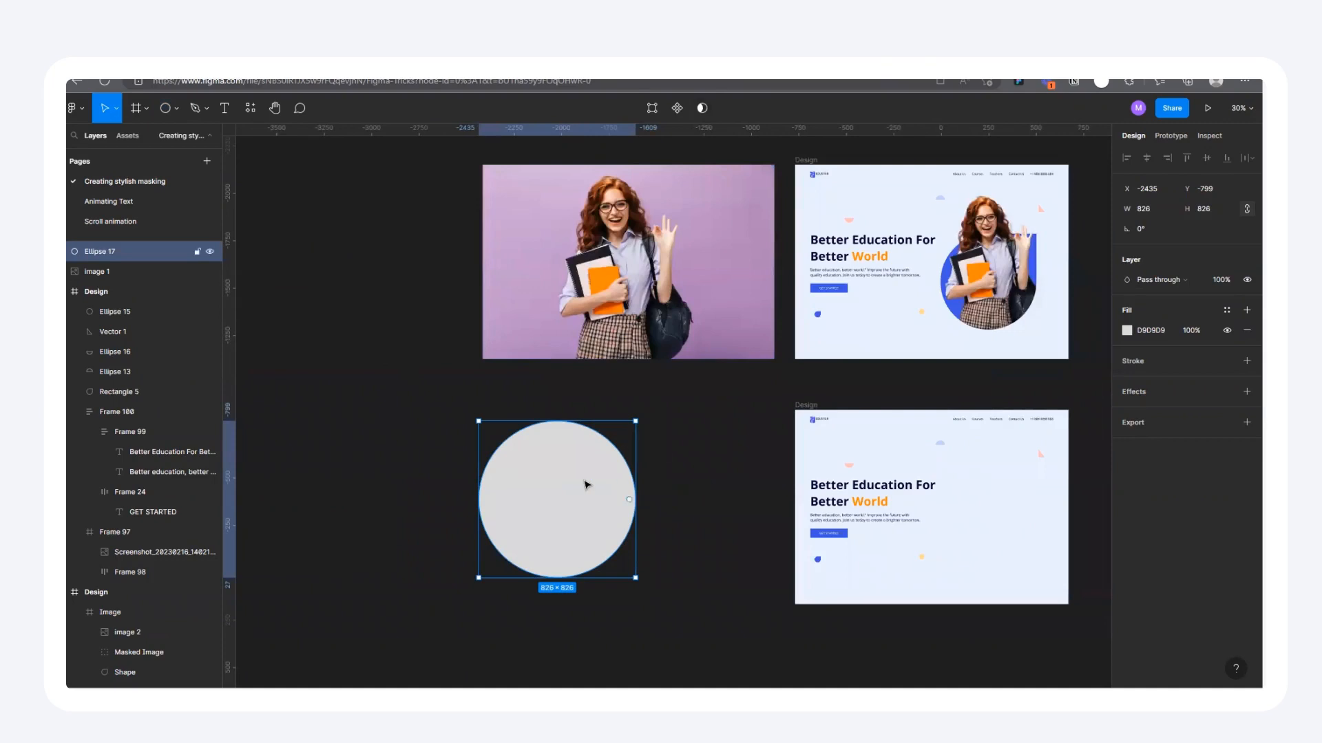
Position the circle beneath the original photo, beside the duplicated Design frame, at about X -2171, Y -686.
drag(593, 490, 614, 471)
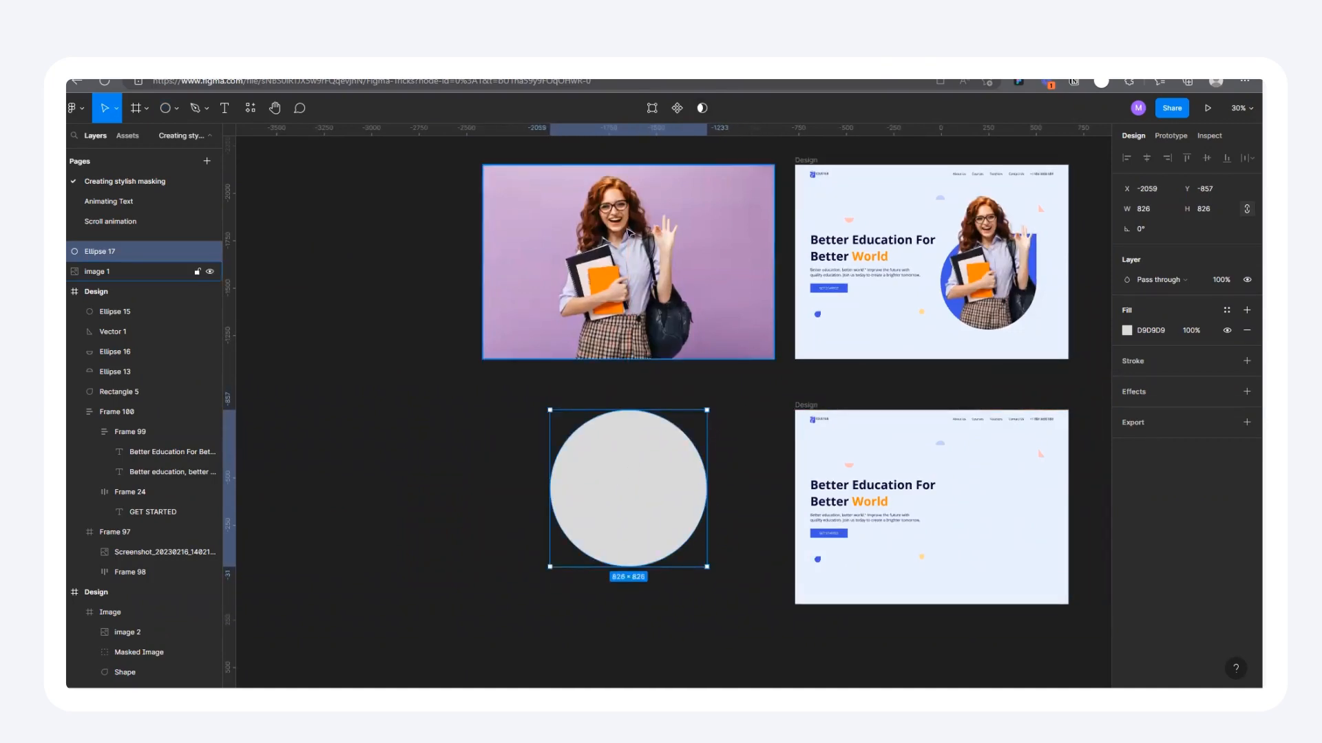
click(628, 309)
scroll(691, 438, down, 1)
drag(625, 470, 590, 502)
scroll(472, 406, up, 2)
scroll(731, 361, down, 2)
drag(671, 520, 702, 502)
scroll(751, 503, up, 1)
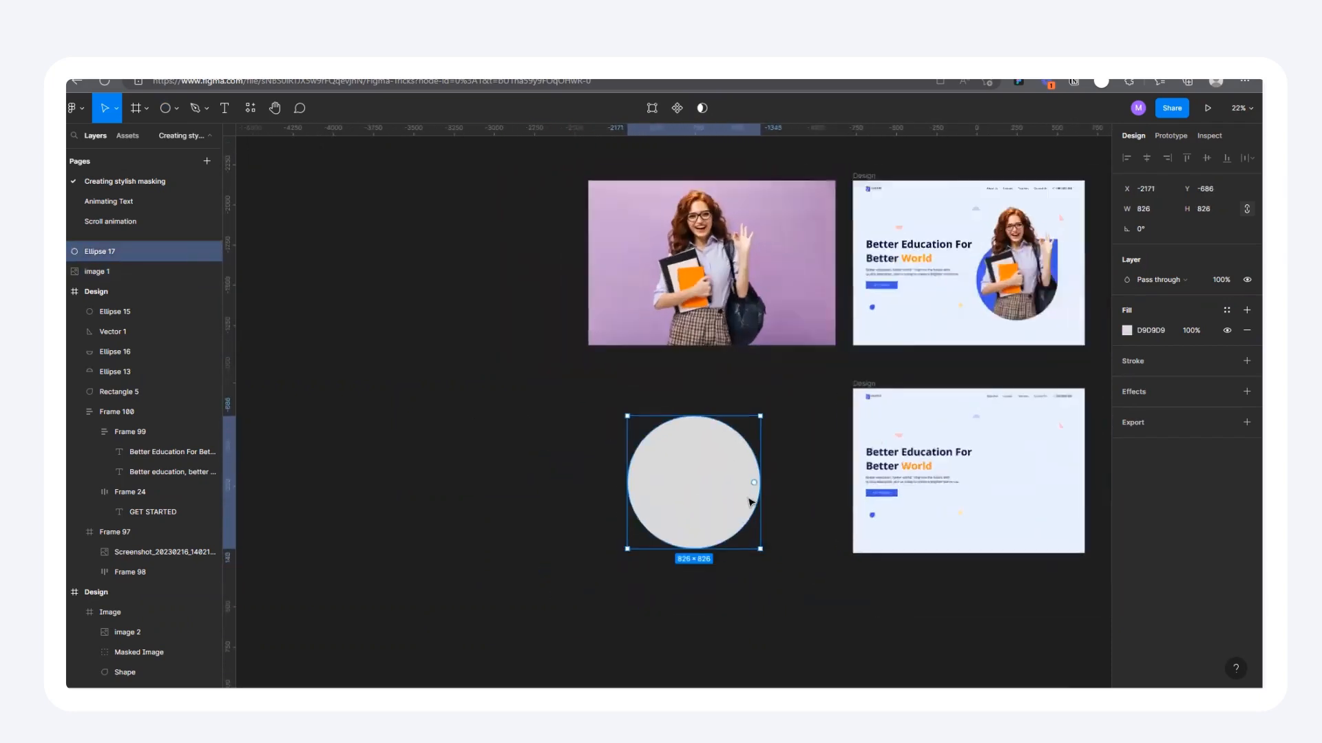
click(805, 427)
scroll(805, 427, down, 2)
Duplicate the original photo over the circle and bring the copy to the front.
click(730, 251)
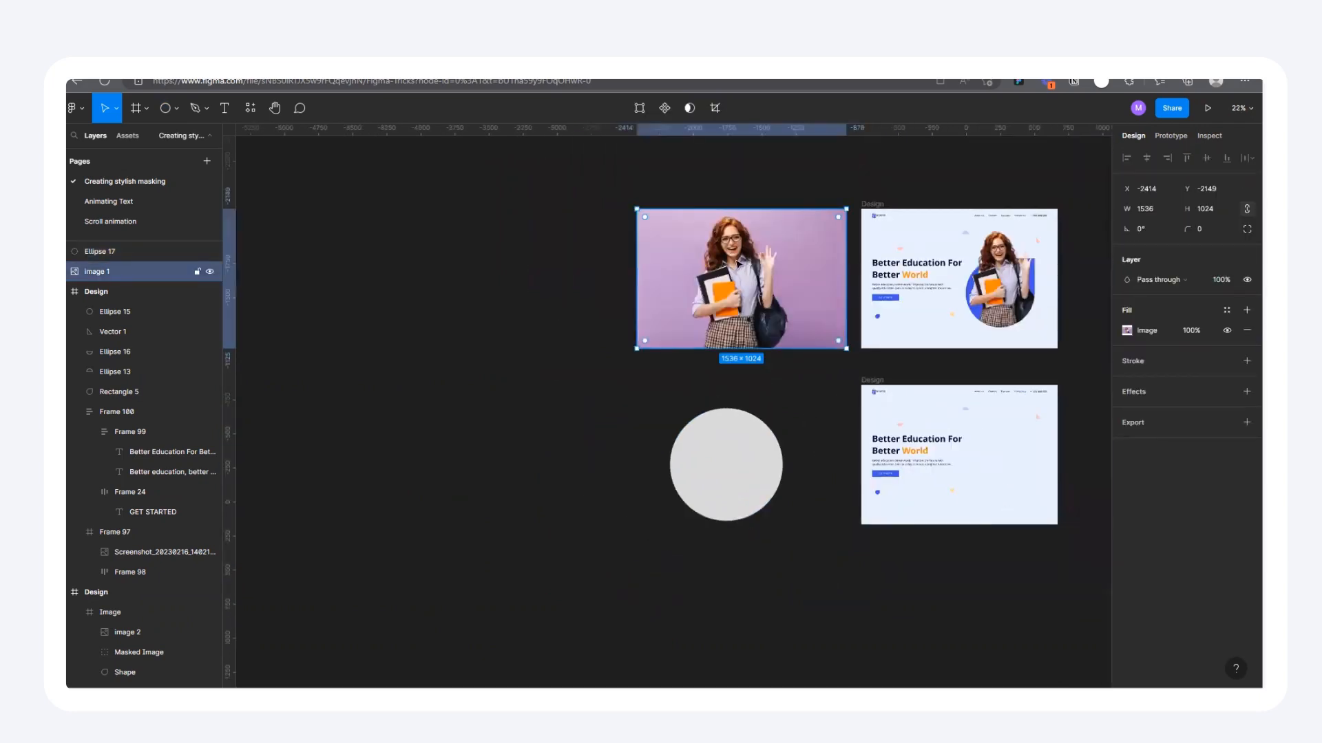
scroll(782, 446, up, 1)
key(ctrl+v)
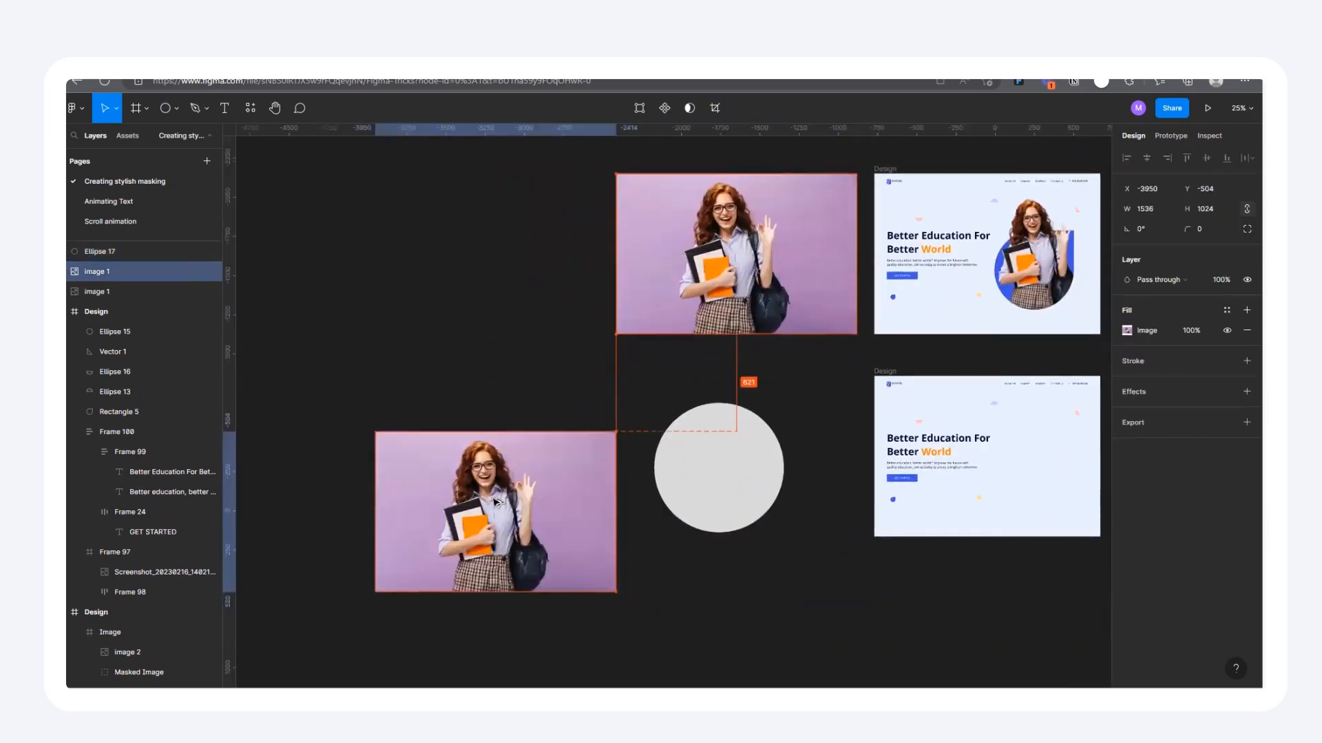
scroll(524, 586, up, 3)
drag(541, 479, 838, 399)
right_click(838, 399)
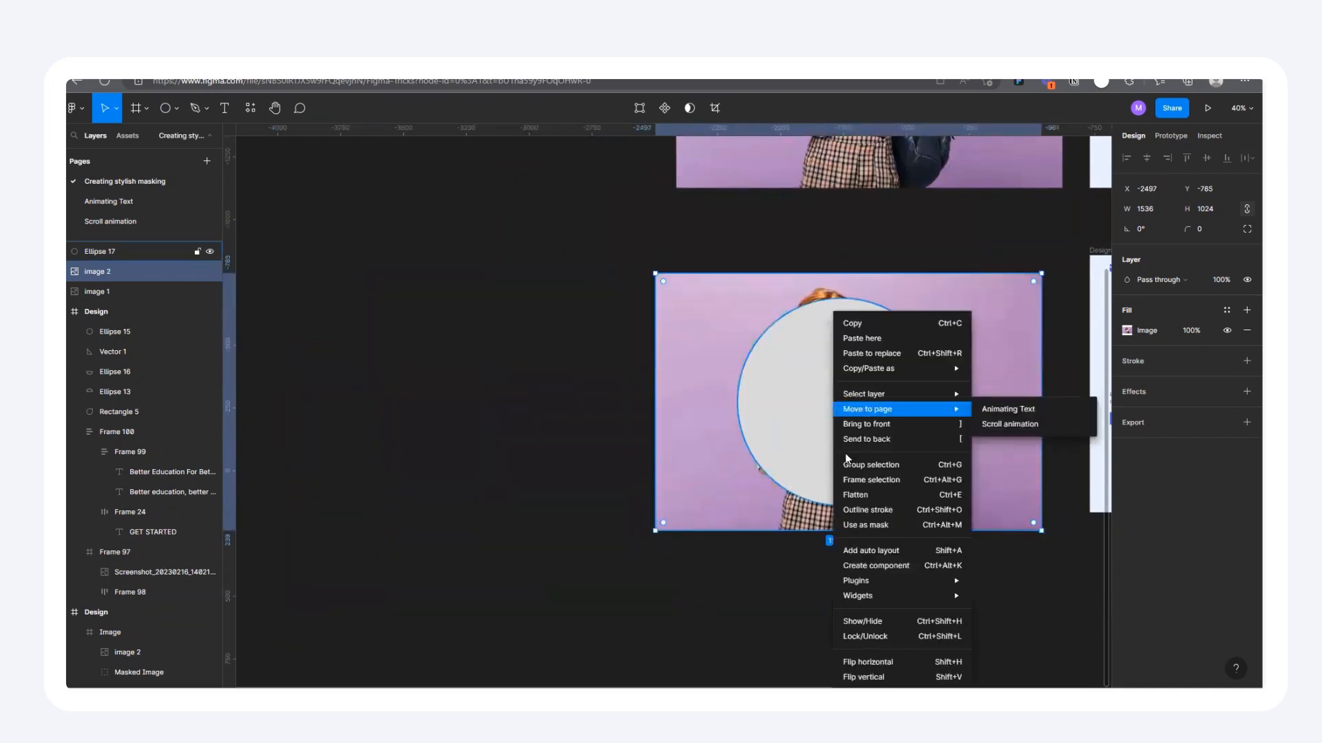
click(893, 422)
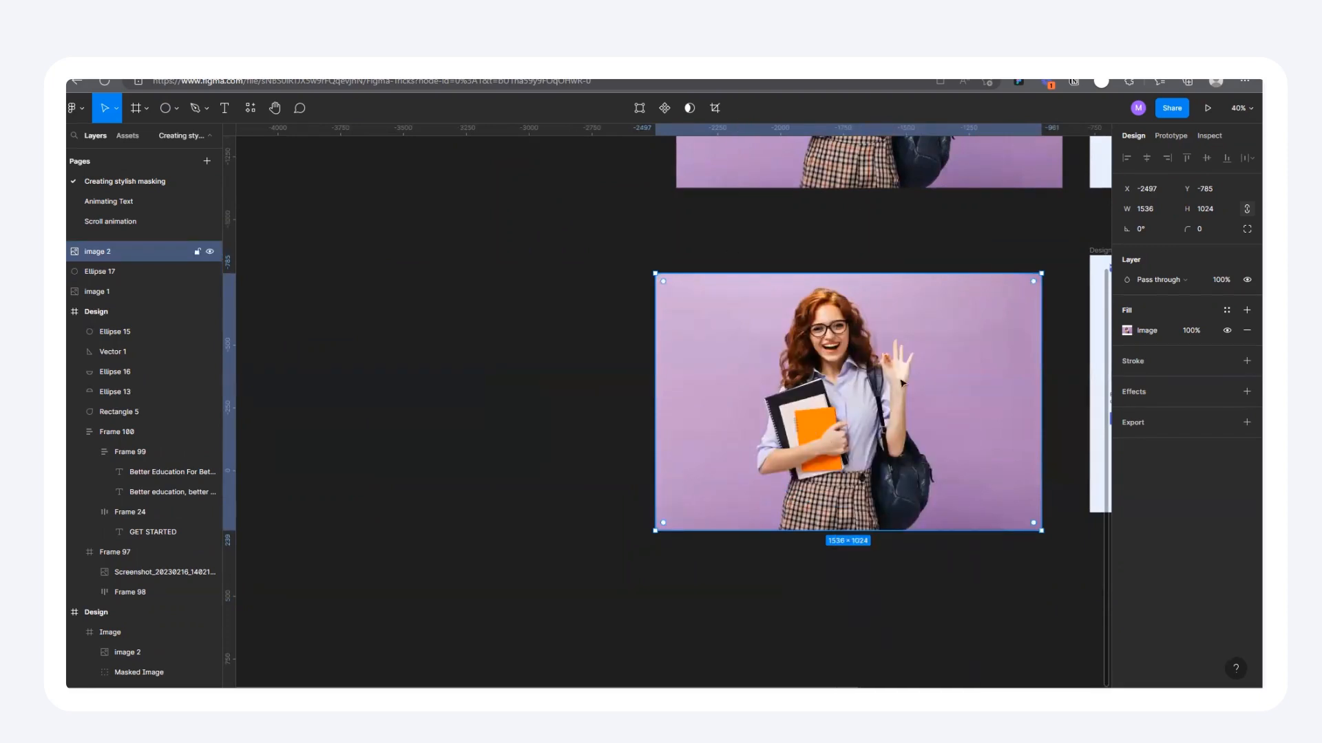
Select the duplicated photo together with the circle beneath it and use the circle as a mask for the photo.
scroll(936, 323, up, 2)
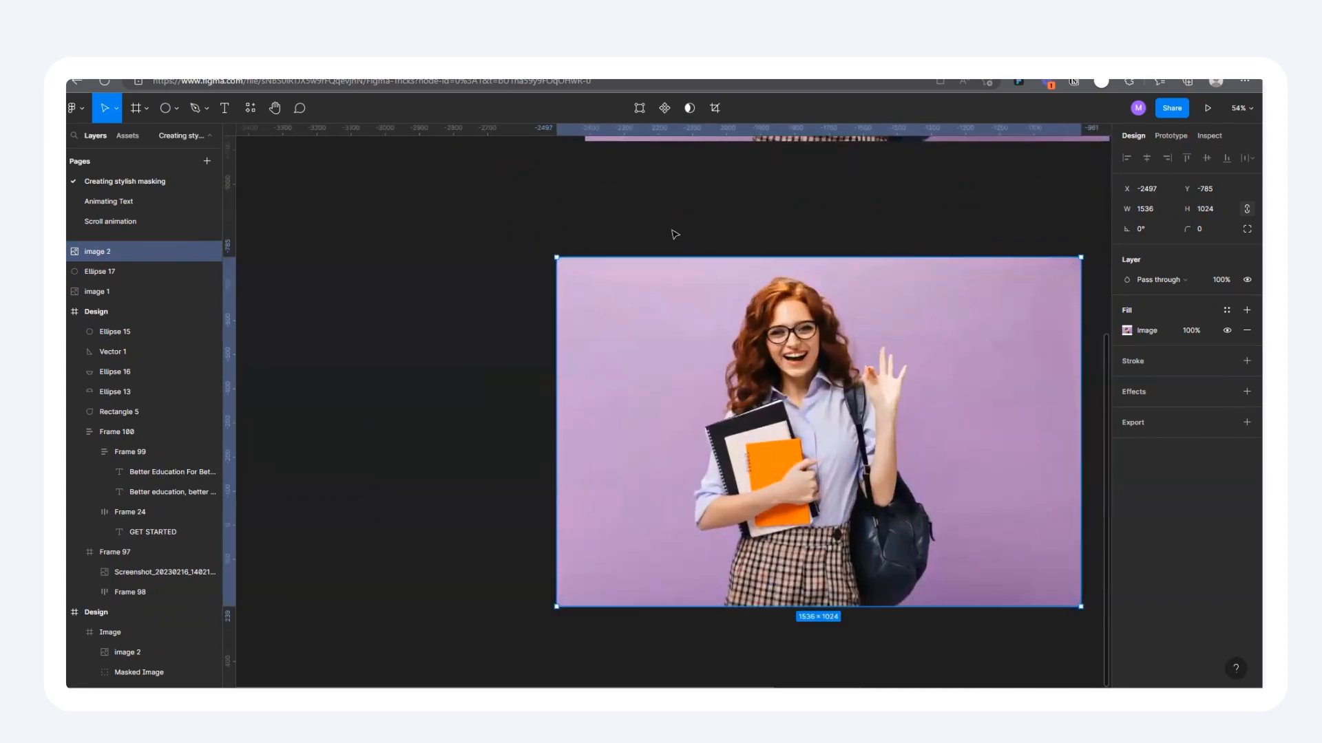
drag(667, 221, 881, 642)
scroll(960, 367, up, 1)
scroll(570, 274, down, 1)
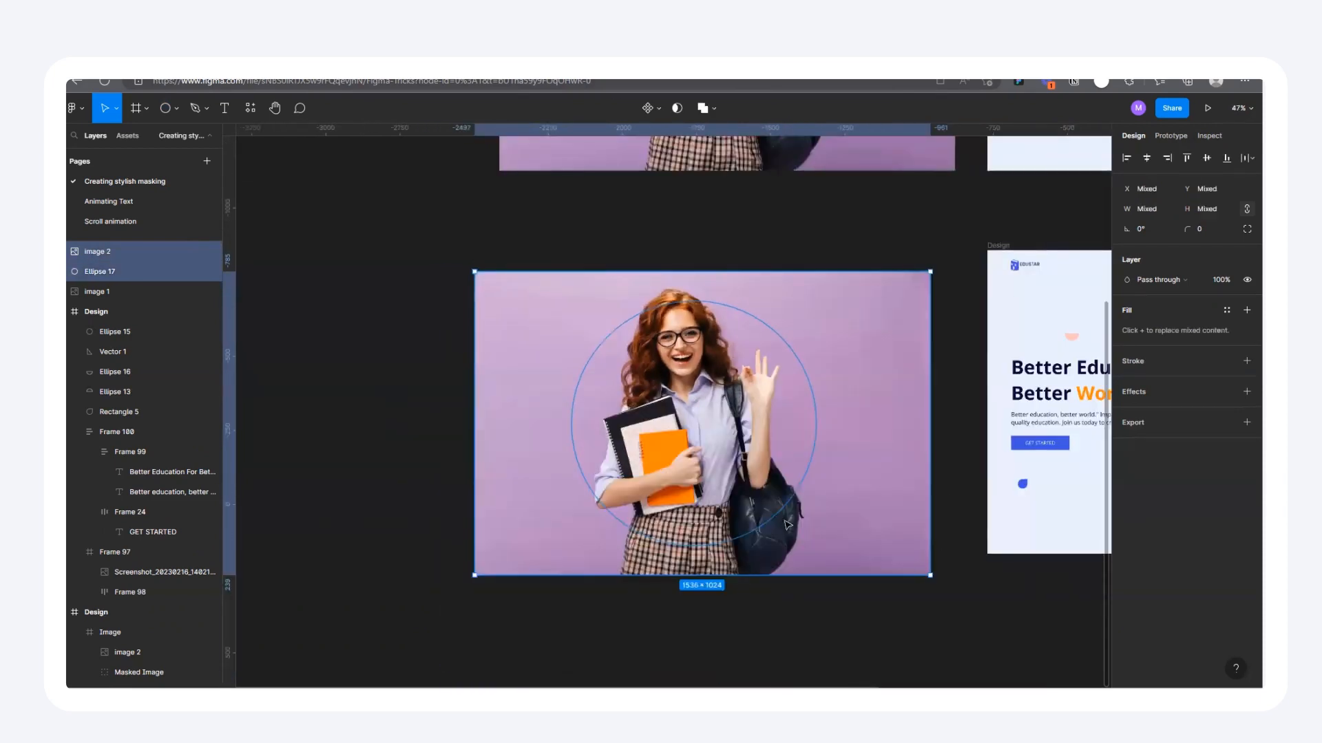
scroll(775, 422, up, 2)
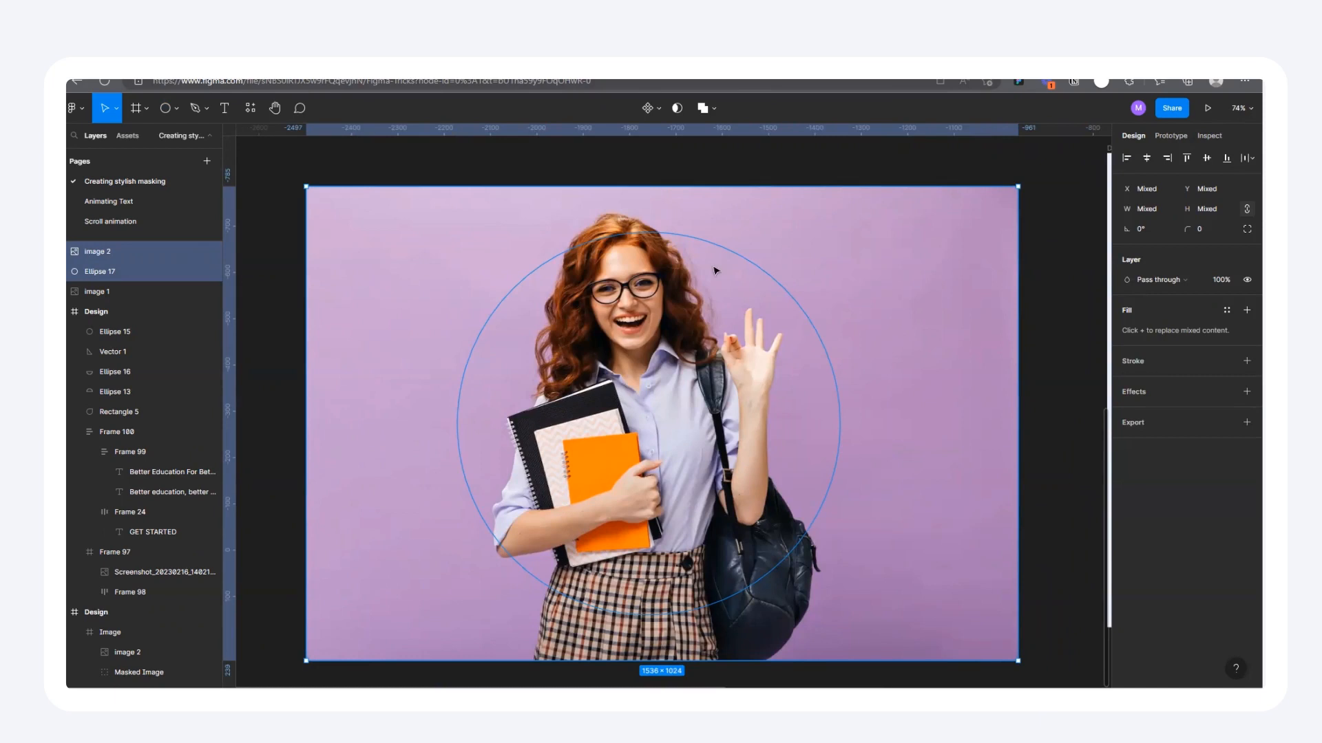
scroll(716, 270, down, 2)
drag(376, 201, 819, 563)
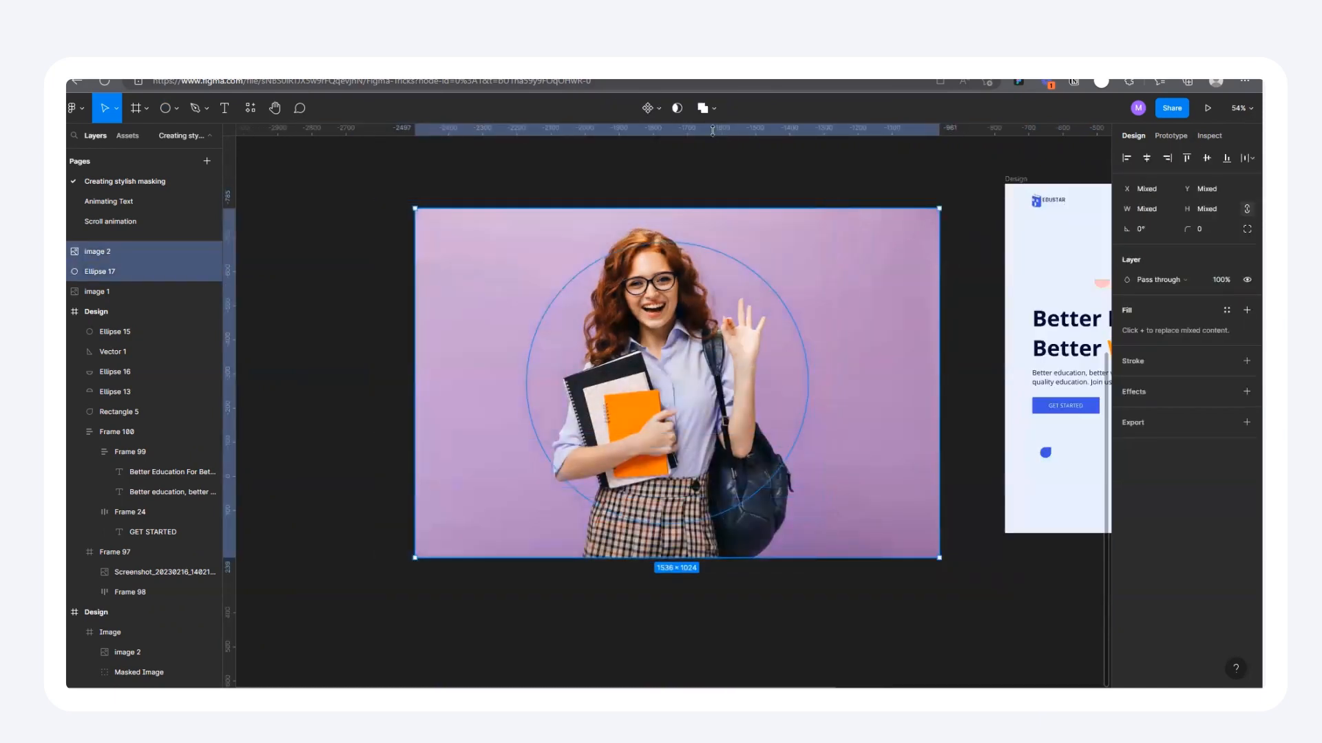
click(677, 109)
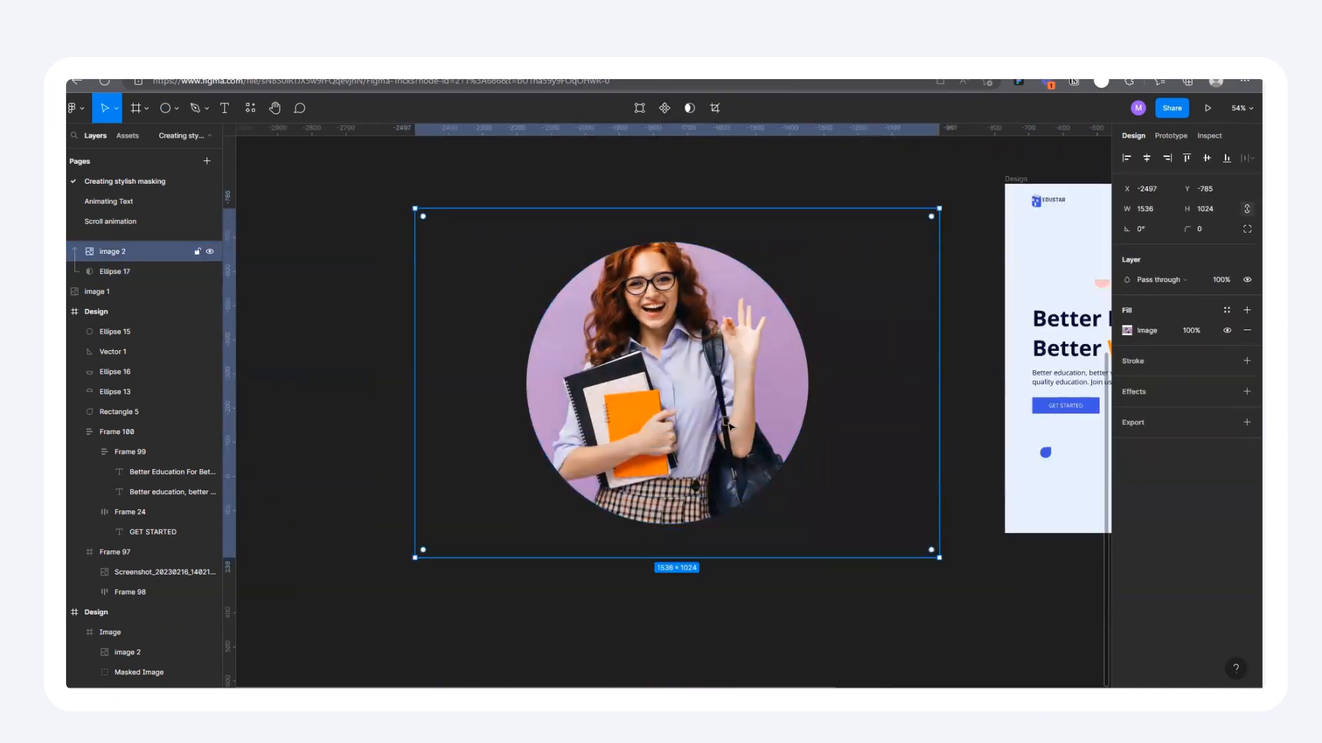
drag(938, 556, 903, 523)
click(959, 284)
scroll(681, 425, down, 5)
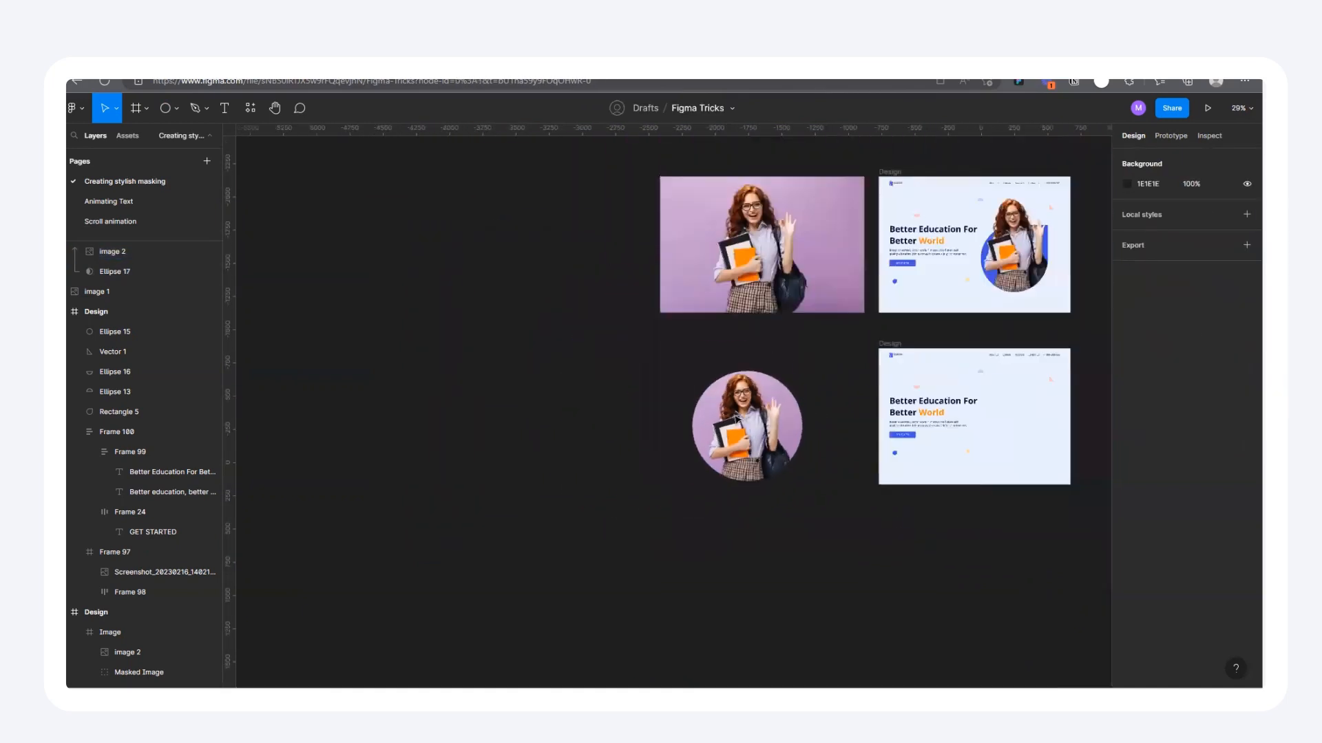
Move the circular masked photo into the duplicated Design frame beside the heading and scale it to about 530 × 530.
click(687, 422)
scroll(678, 426, up, 3)
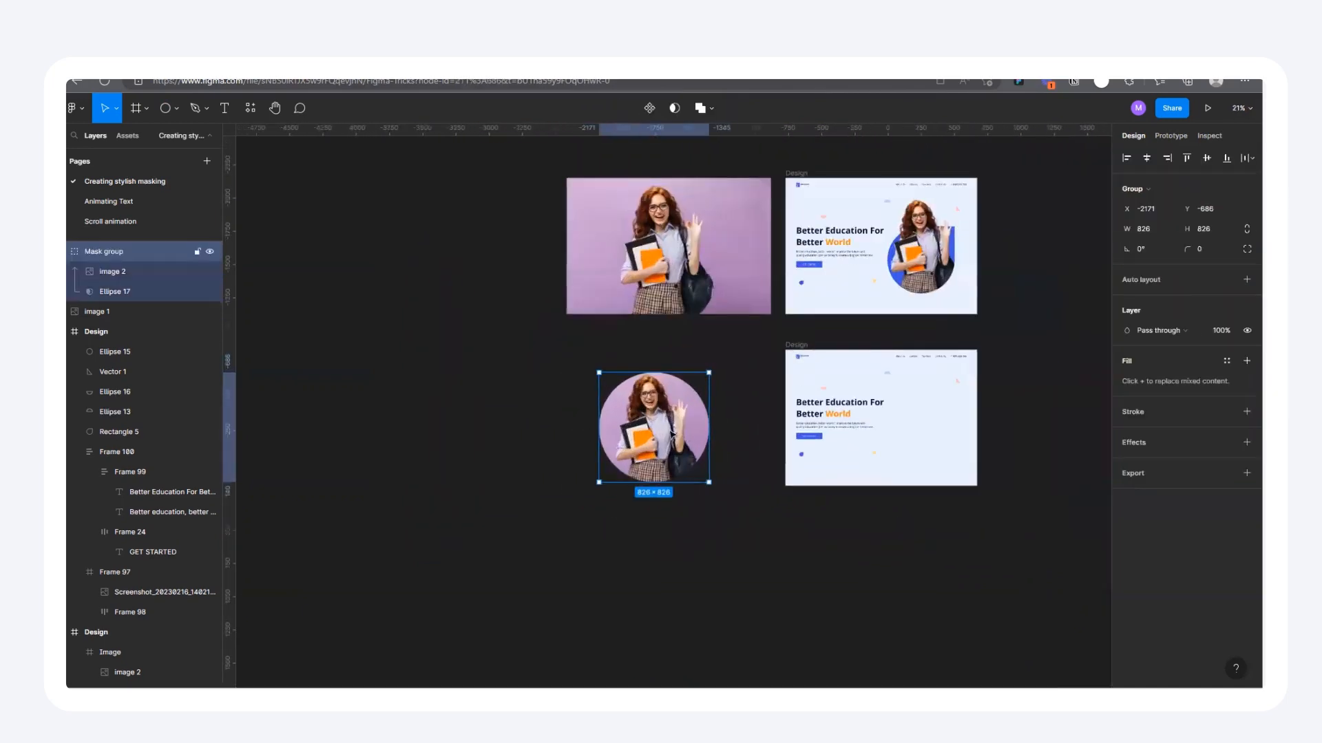
click(734, 491)
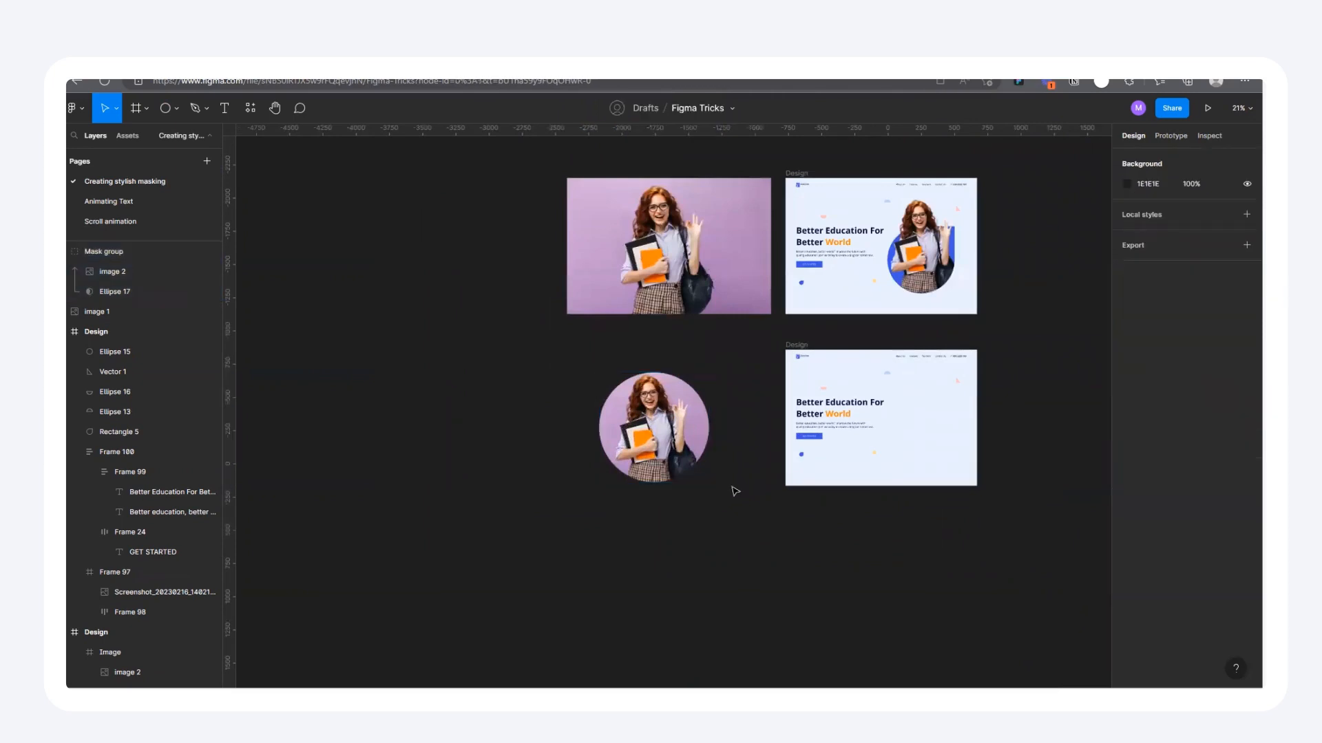
click(689, 448)
drag(697, 473, 928, 427)
scroll(971, 427, up, 5)
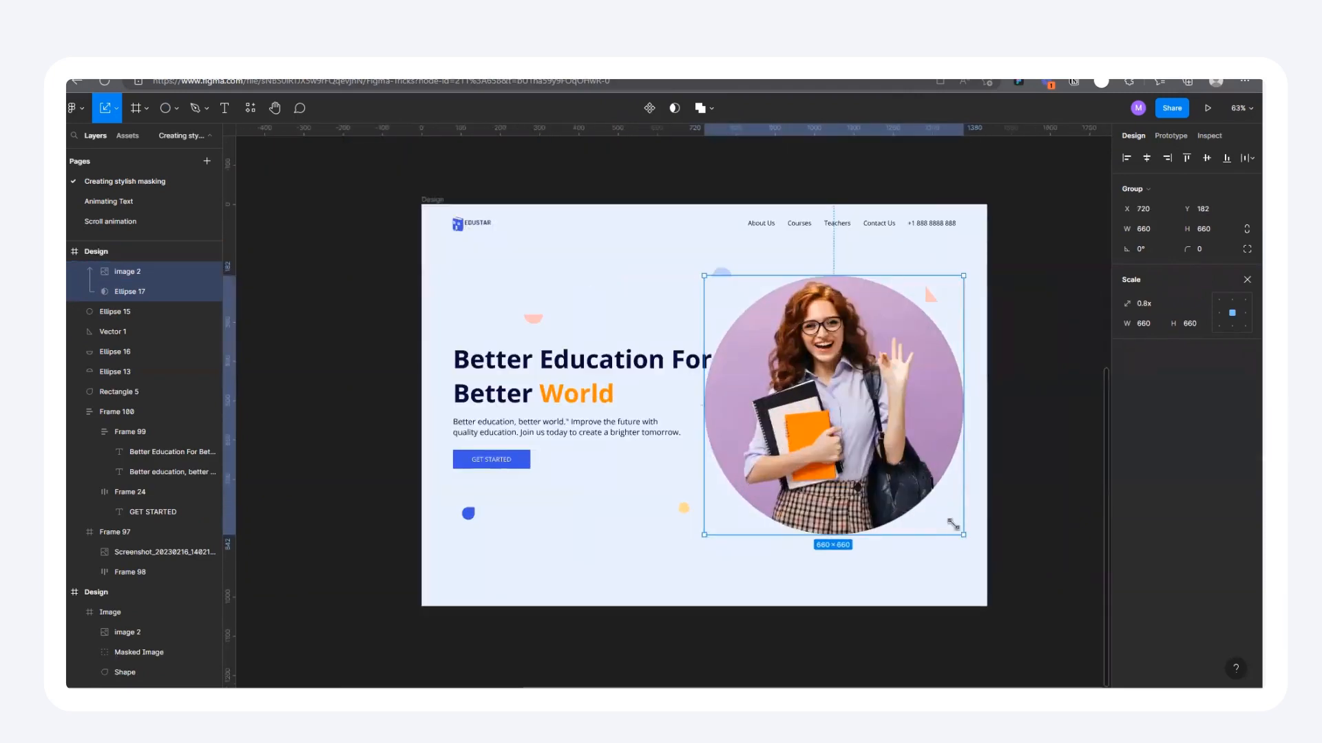
drag(953, 525, 936, 509)
scroll(1053, 309, down, 2)
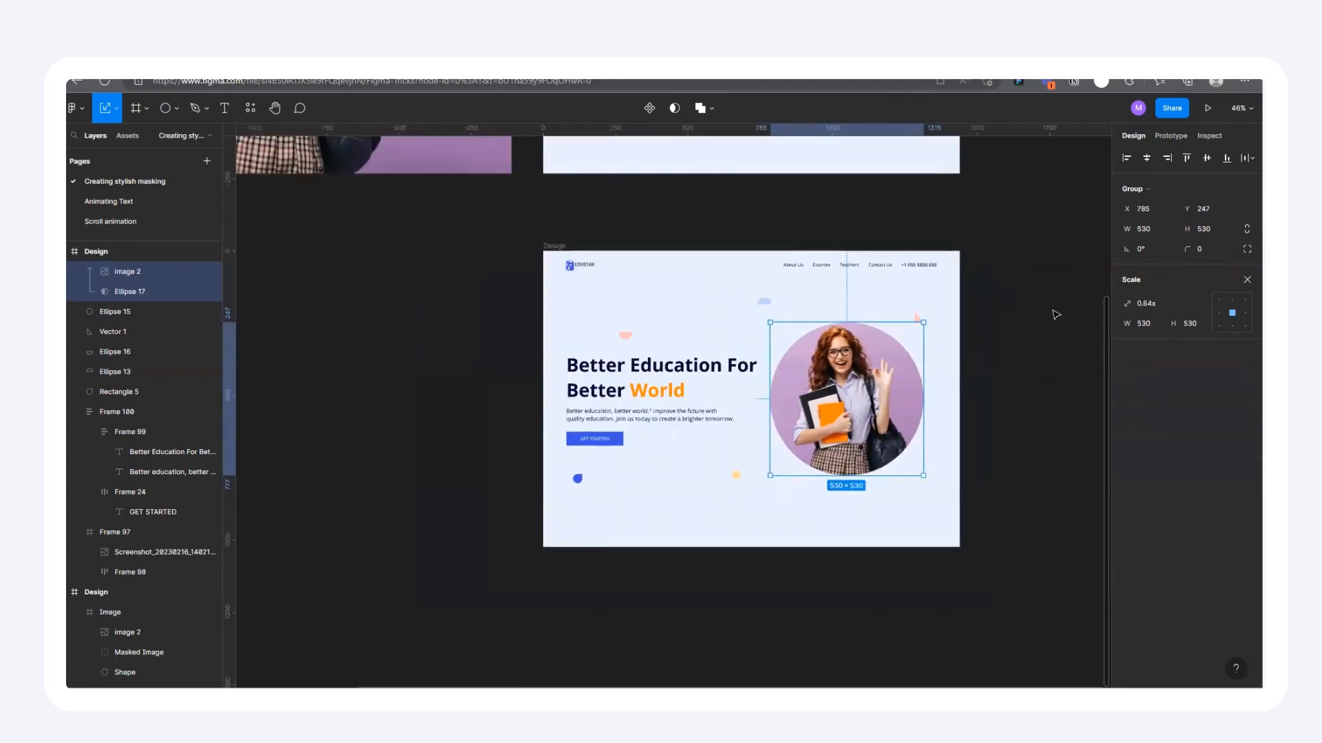
click(1053, 310)
scroll(989, 383, down, 3)
scroll(991, 380, up, 3)
Shift the mask group down within the duplicated Design frame to Y 281, keeping X at 785.
click(898, 322)
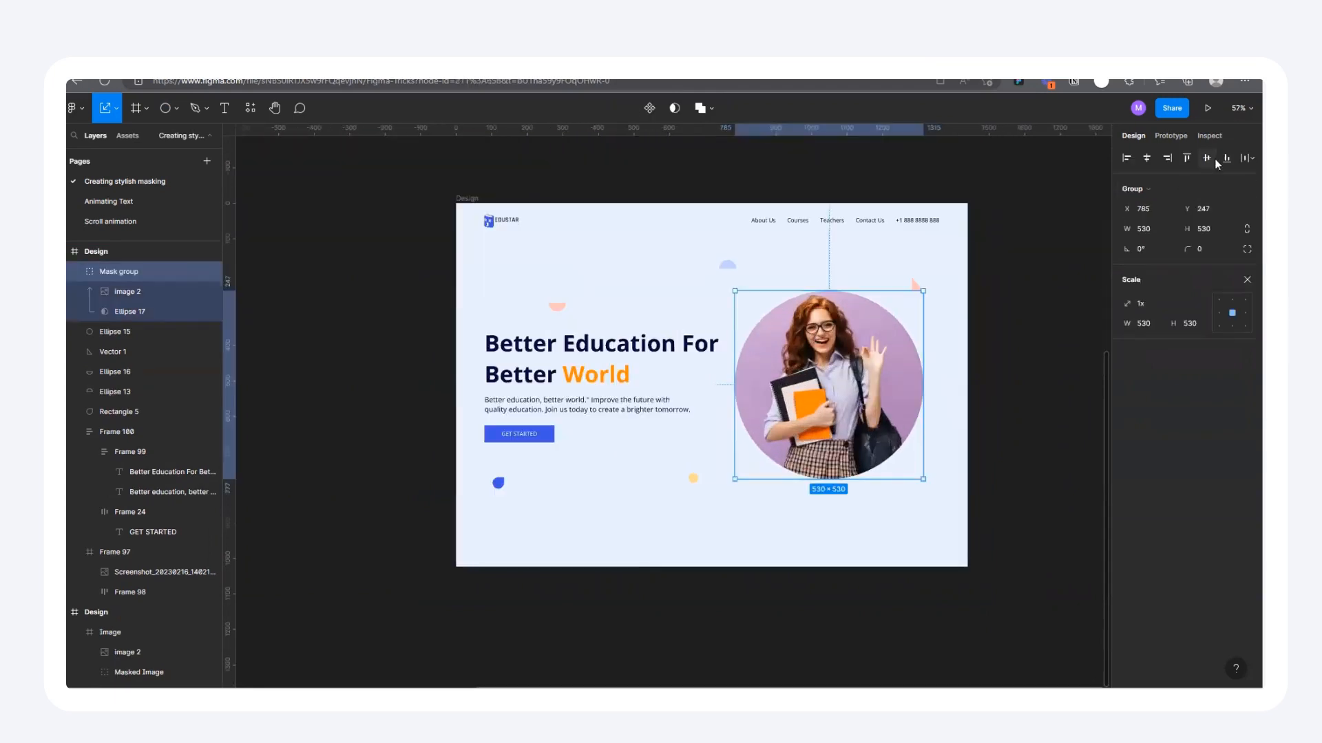
scroll(853, 349, down, 3)
click(970, 419)
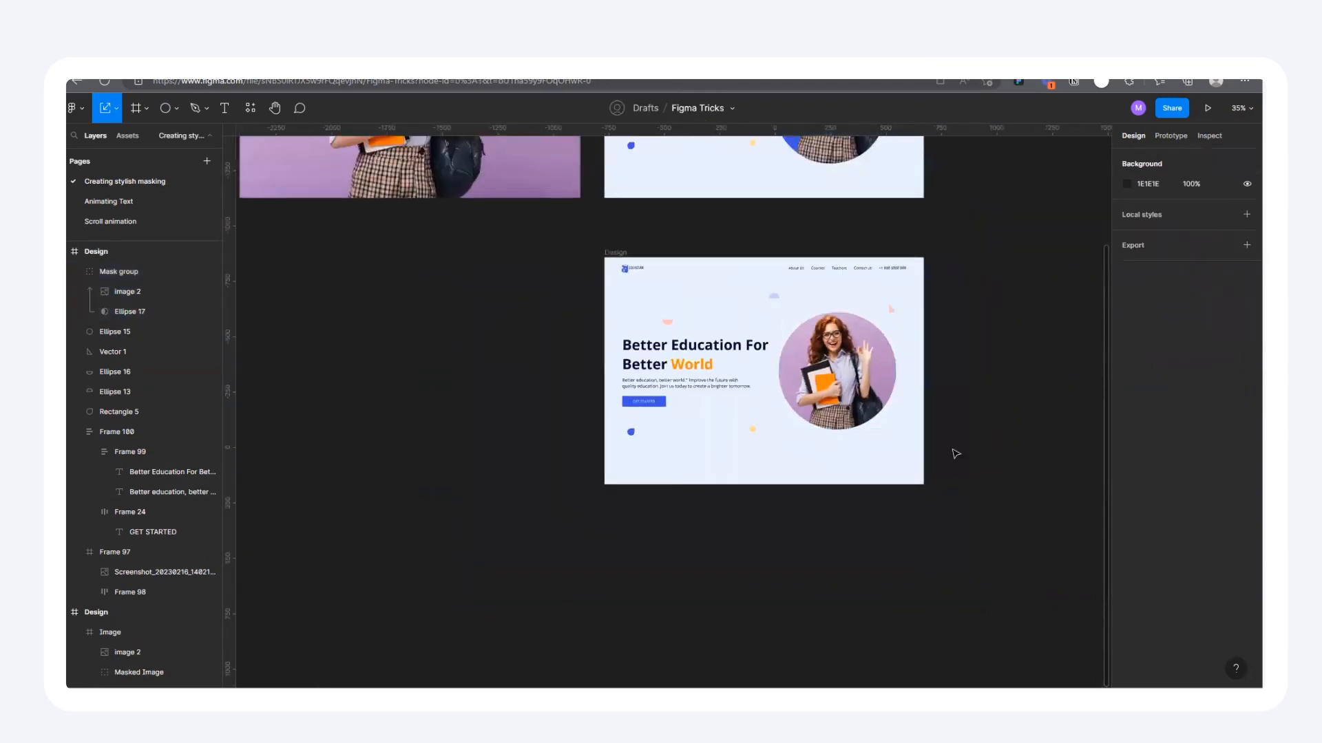
scroll(969, 427, down, 3)
scroll(961, 324, up, 1)
click(854, 403)
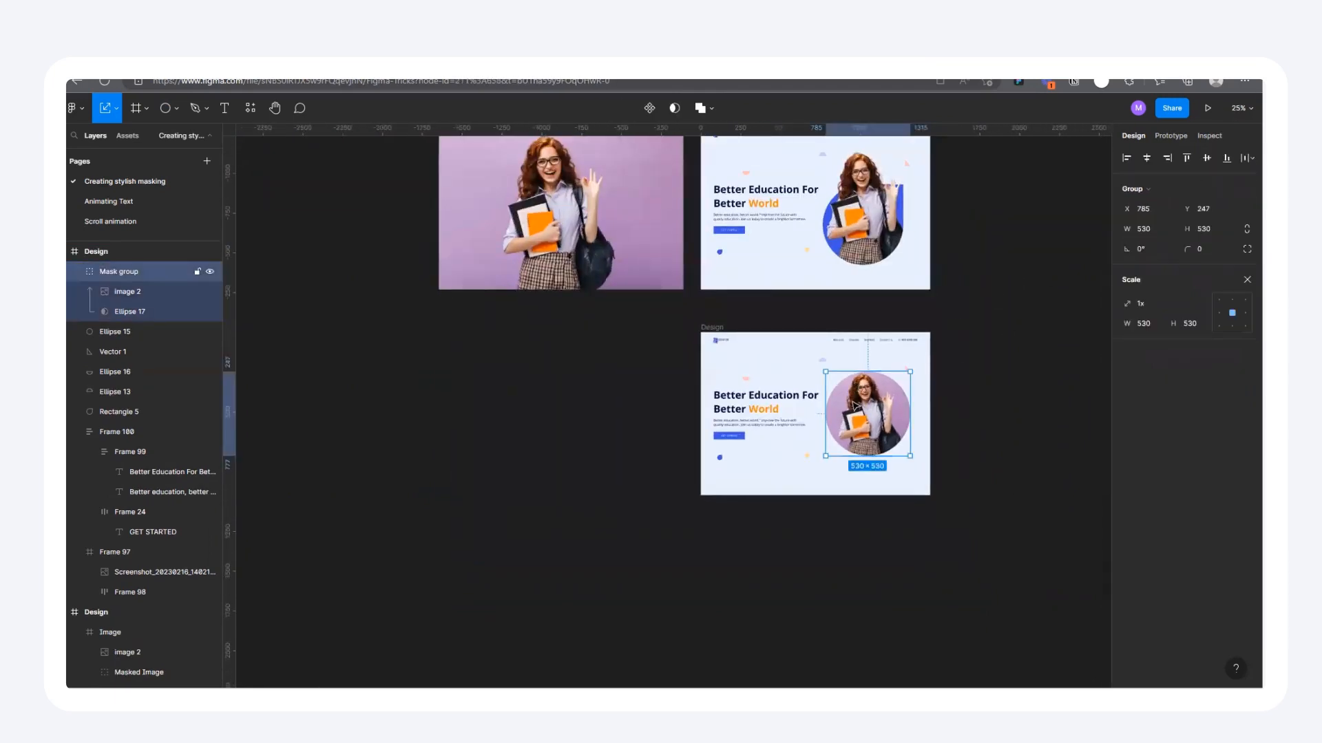
scroll(897, 355, up, 1)
scroll(919, 428, down, 1)
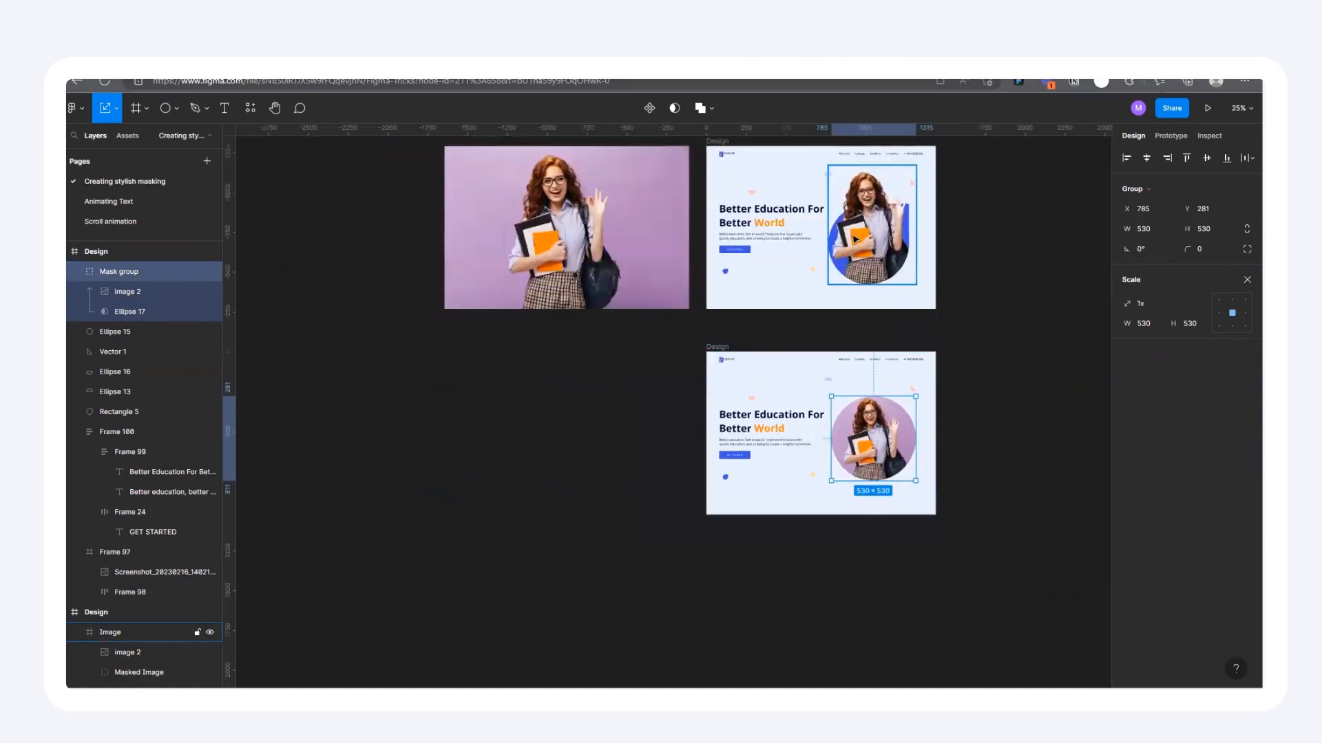
scroll(950, 385, up, 1)
click(1025, 349)
scroll(1025, 349, down, 2)
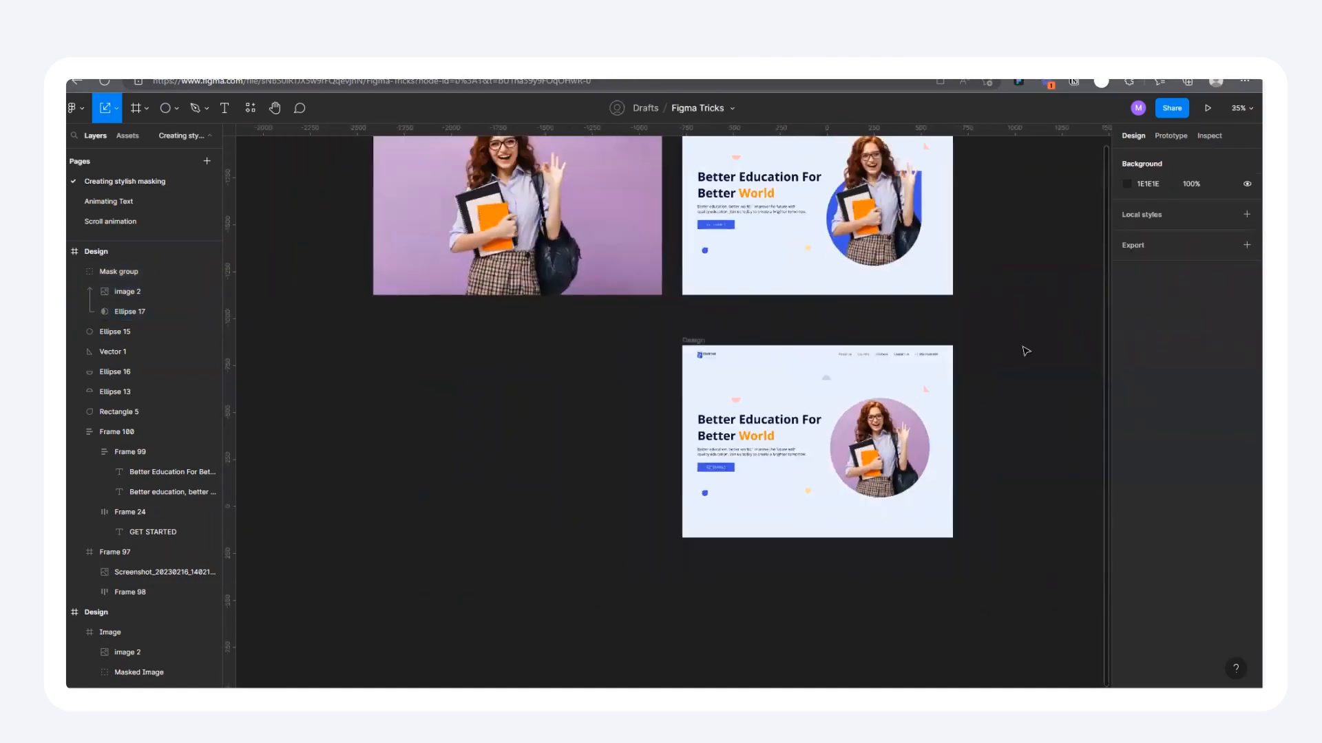
Compare the simple circular mask in the duplicated frame with the stylish masked image in the original Design frame.
scroll(964, 361, up, 2)
scroll(956, 435, up, 1)
click(775, 477)
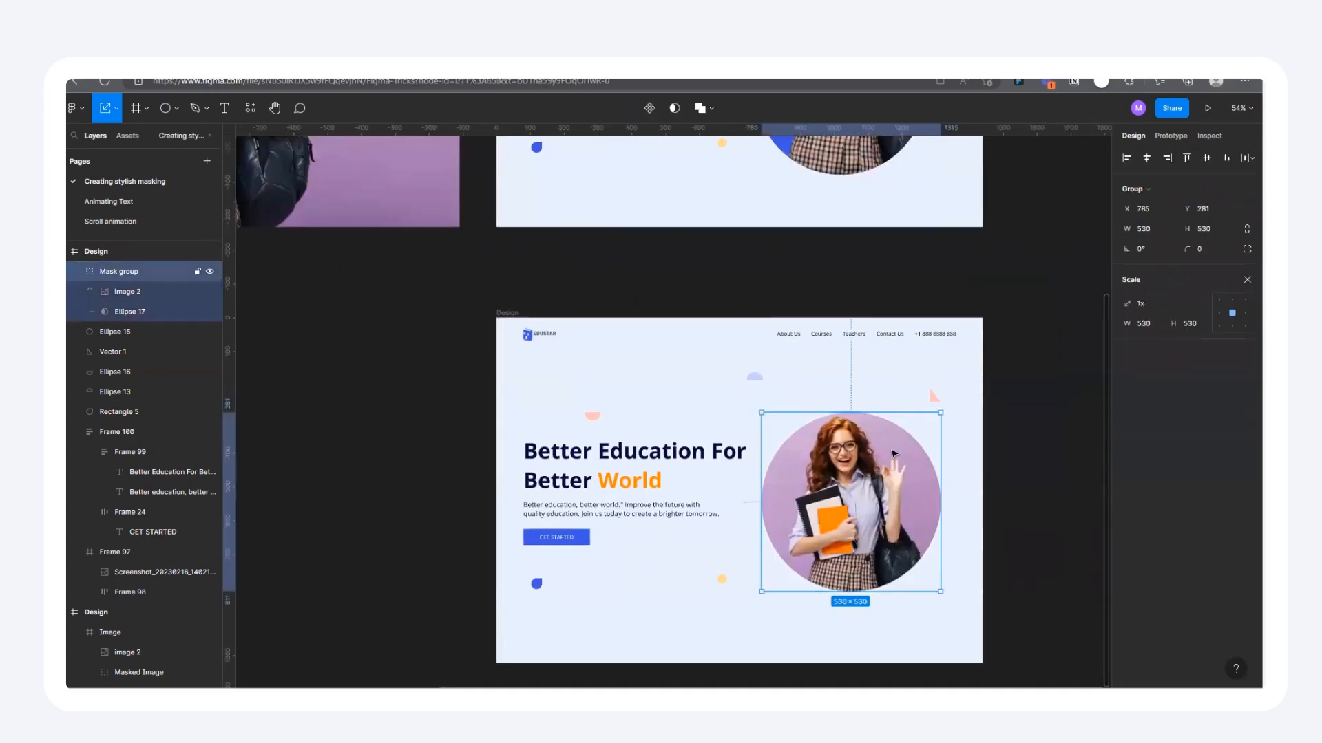
scroll(964, 385, down, 1)
click(1007, 363)
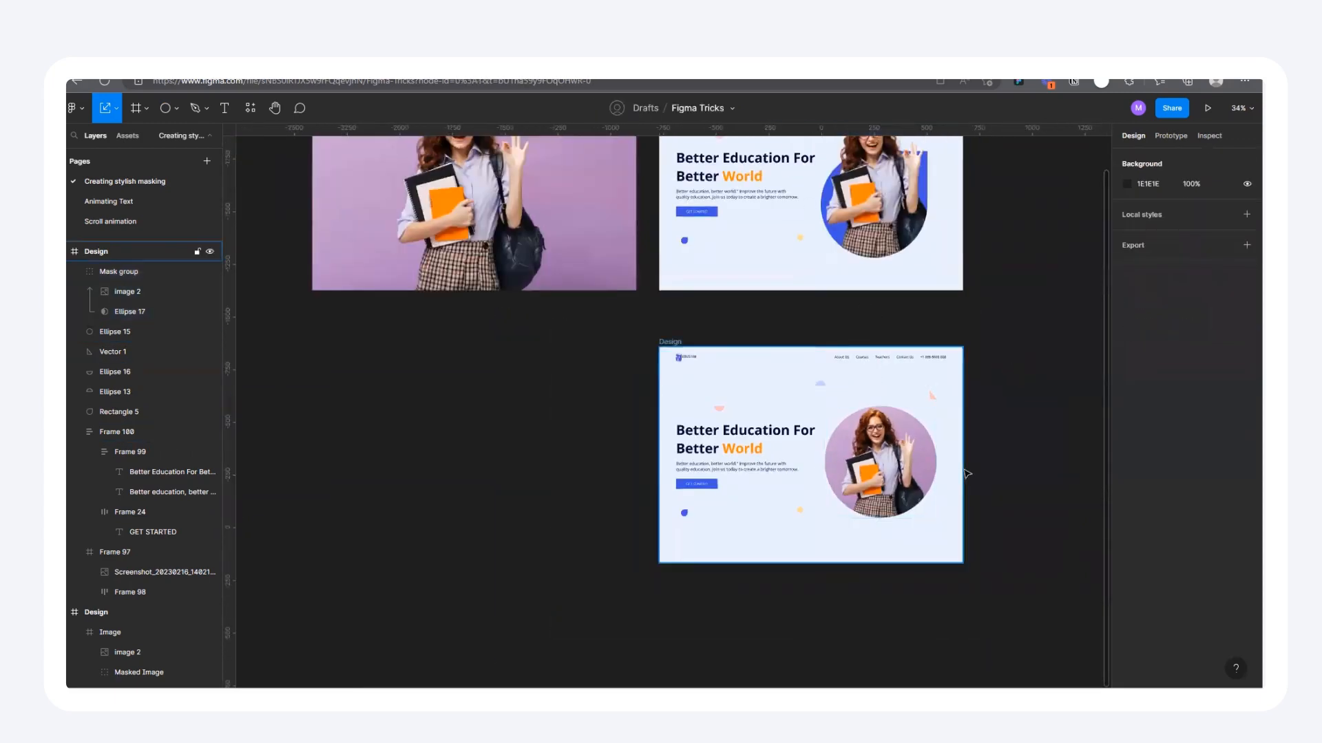
scroll(960, 474, down, 1)
scroll(915, 475, up, 2)
scroll(901, 473, down, 1)
scroll(902, 473, up, 3)
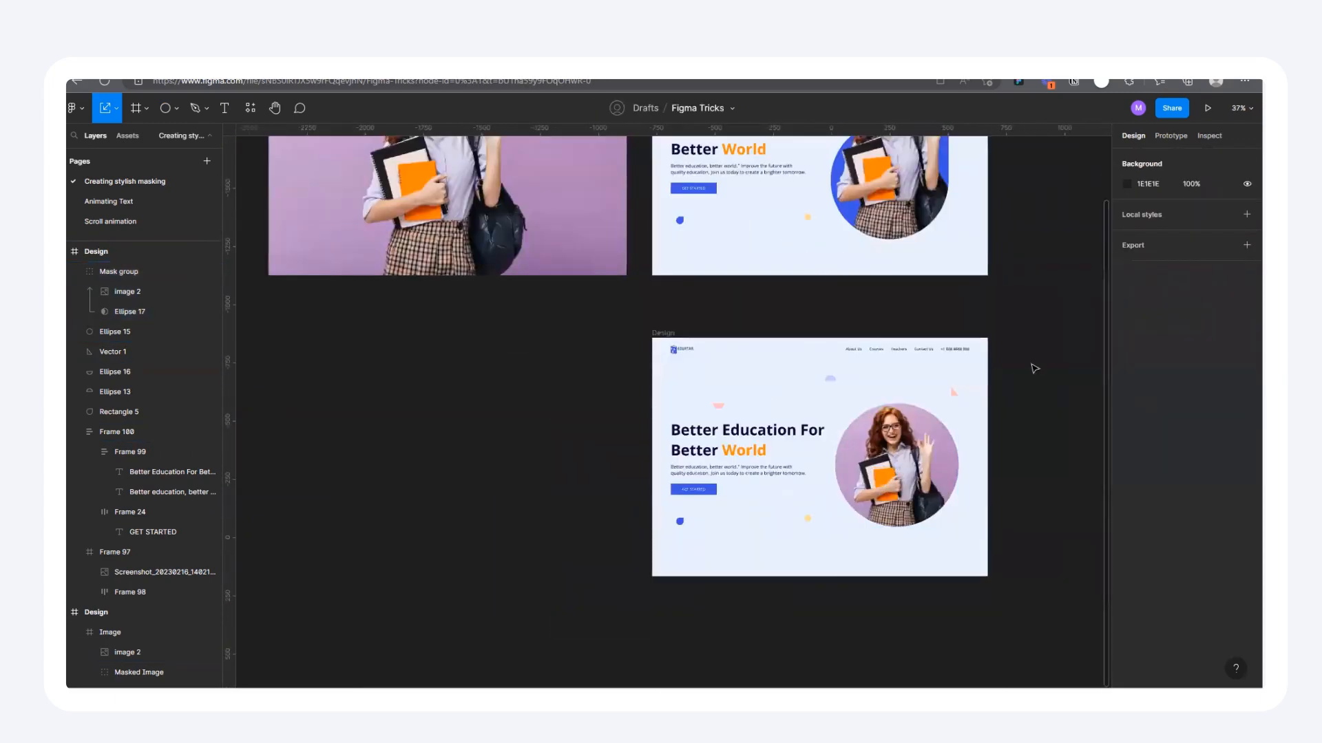
scroll(953, 392, down, 2)
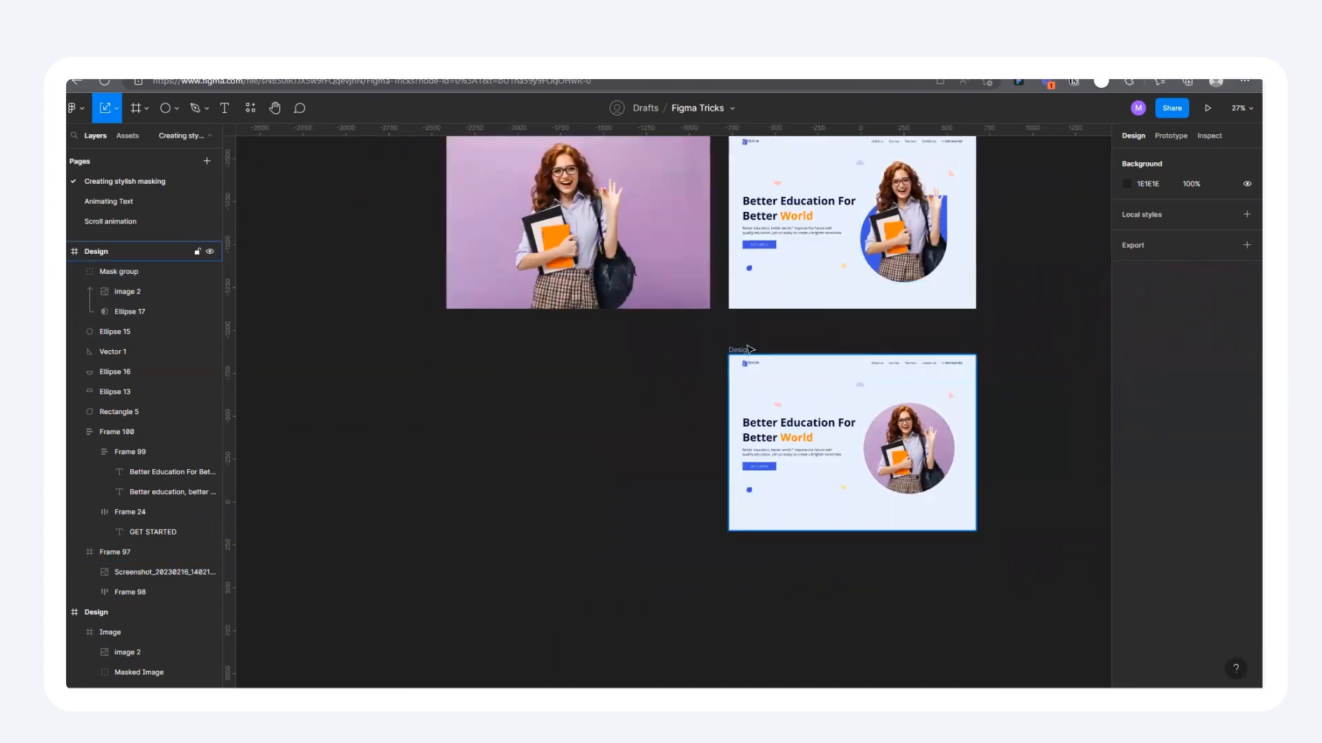
Duplicate the lower Design frame alongside itself, under the original photo, and delete the mask group from the new copy.
drag(747, 351, 490, 351)
click(871, 327)
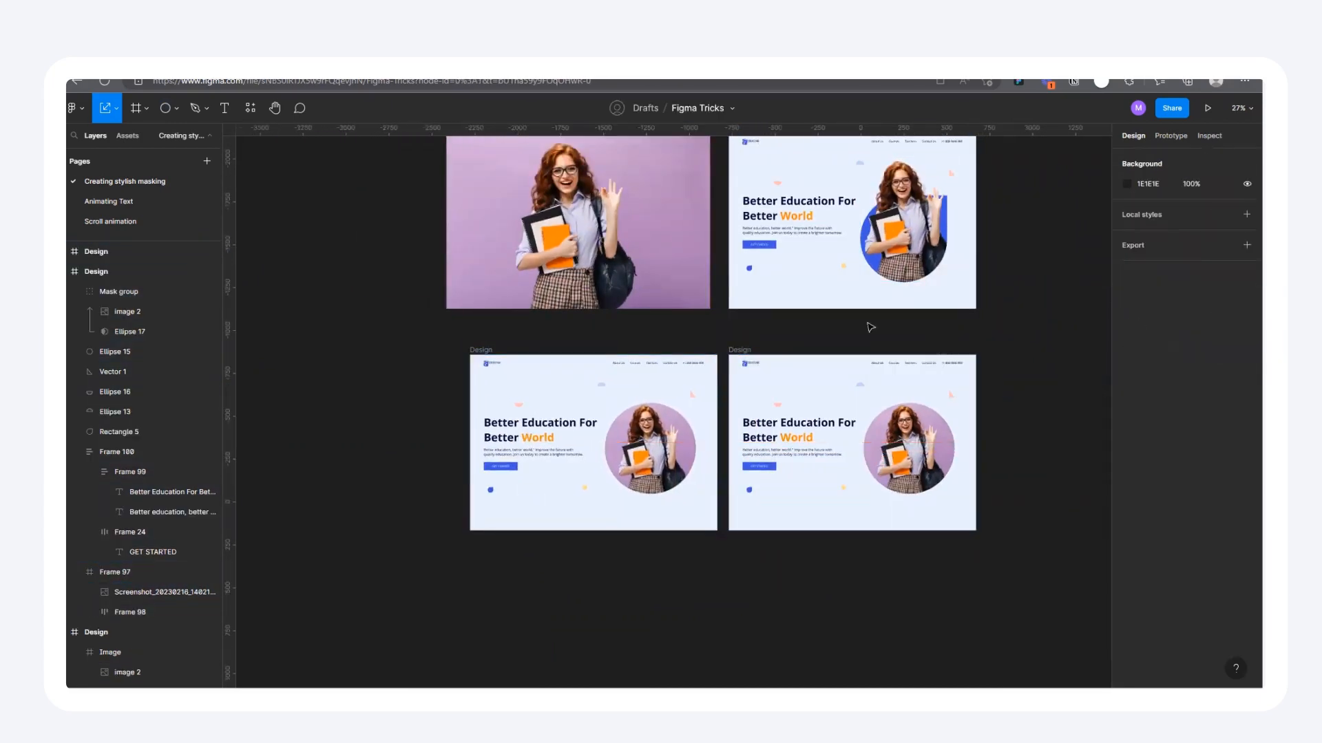
scroll(630, 352, up, 2)
scroll(634, 355, up, 2)
click(651, 490)
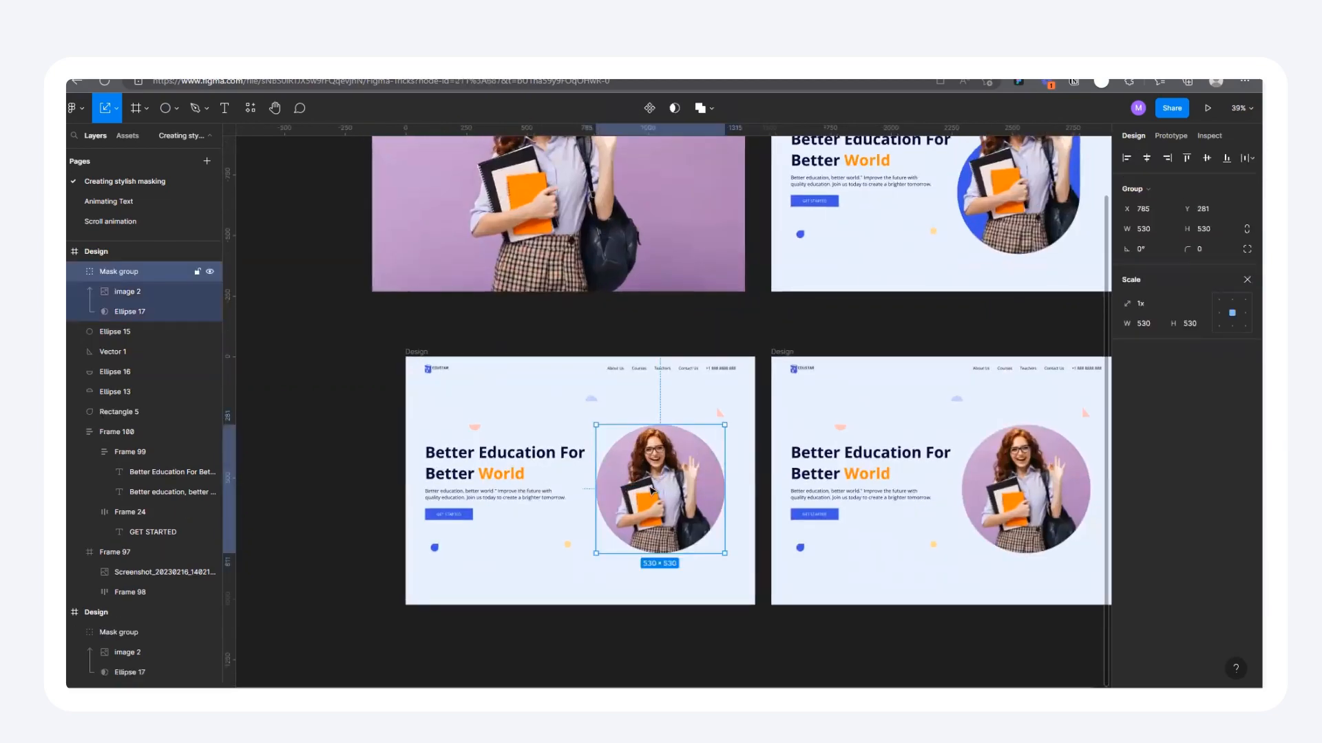
key(Delete)
scroll(923, 427, down, 3)
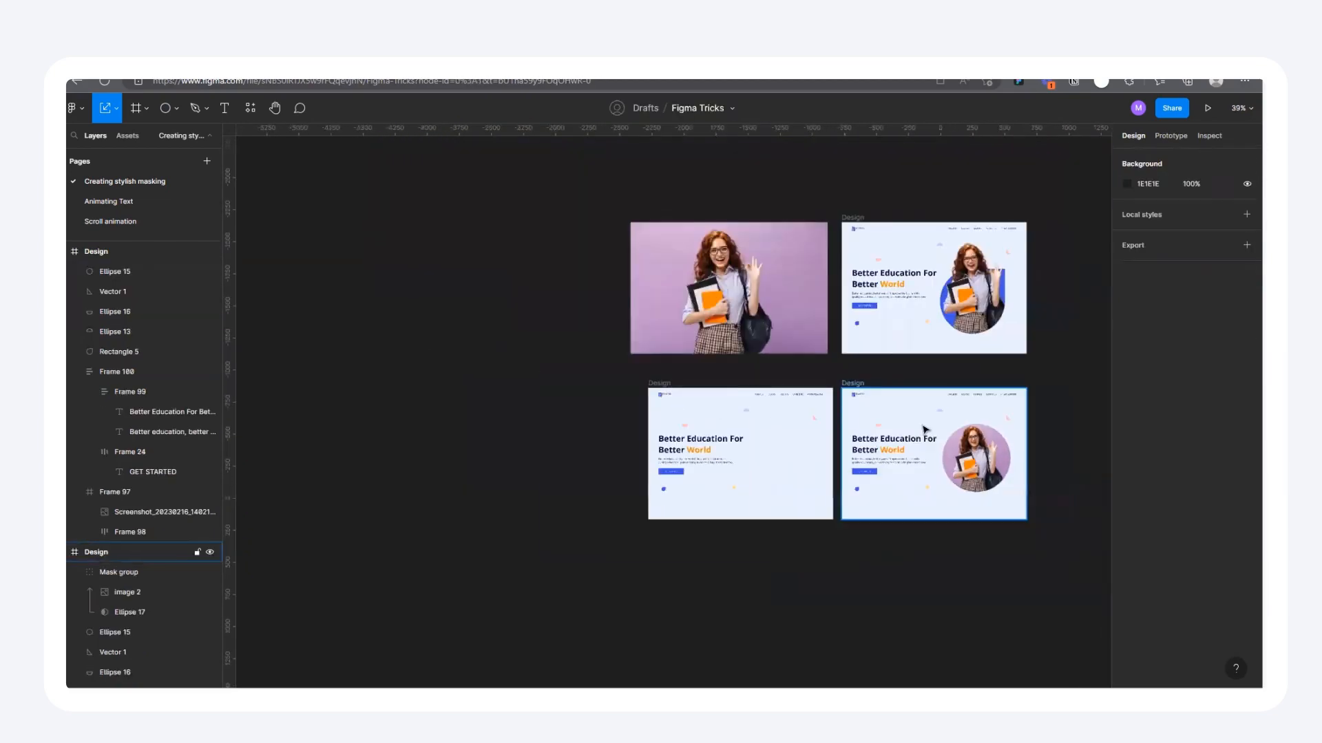
Draw a square of about 1133 × 1133 with the Rectangle tool in the empty canvas beside the frames.
scroll(792, 375, up, 3)
scroll(792, 375, down, 2)
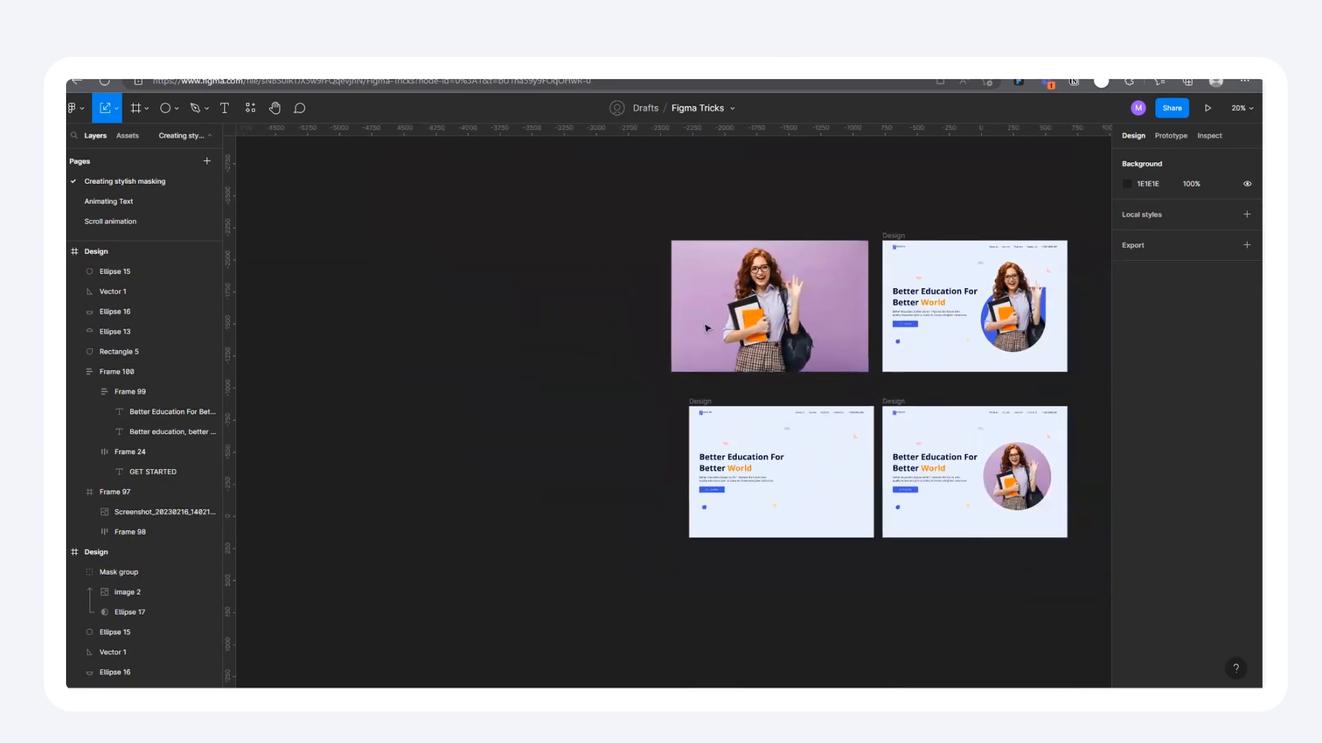
scroll(791, 375, up, 2)
key(t)
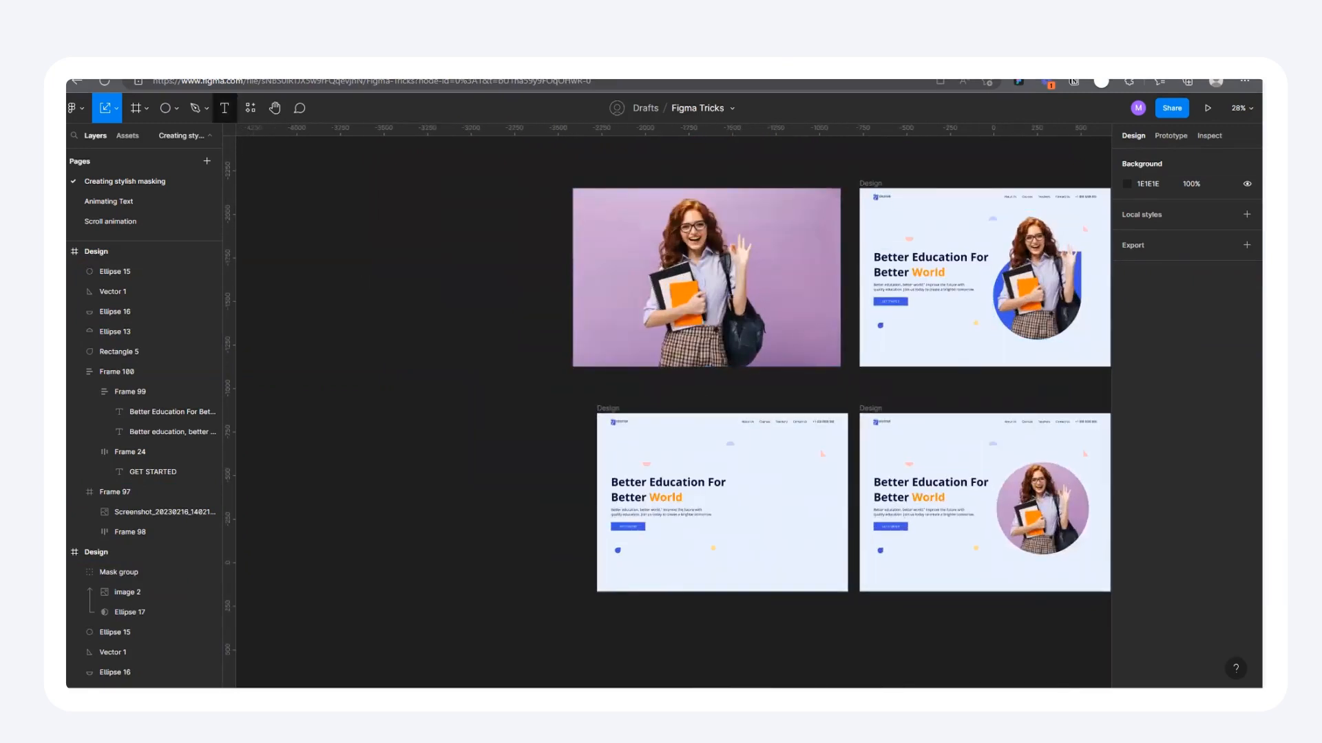
click(177, 110)
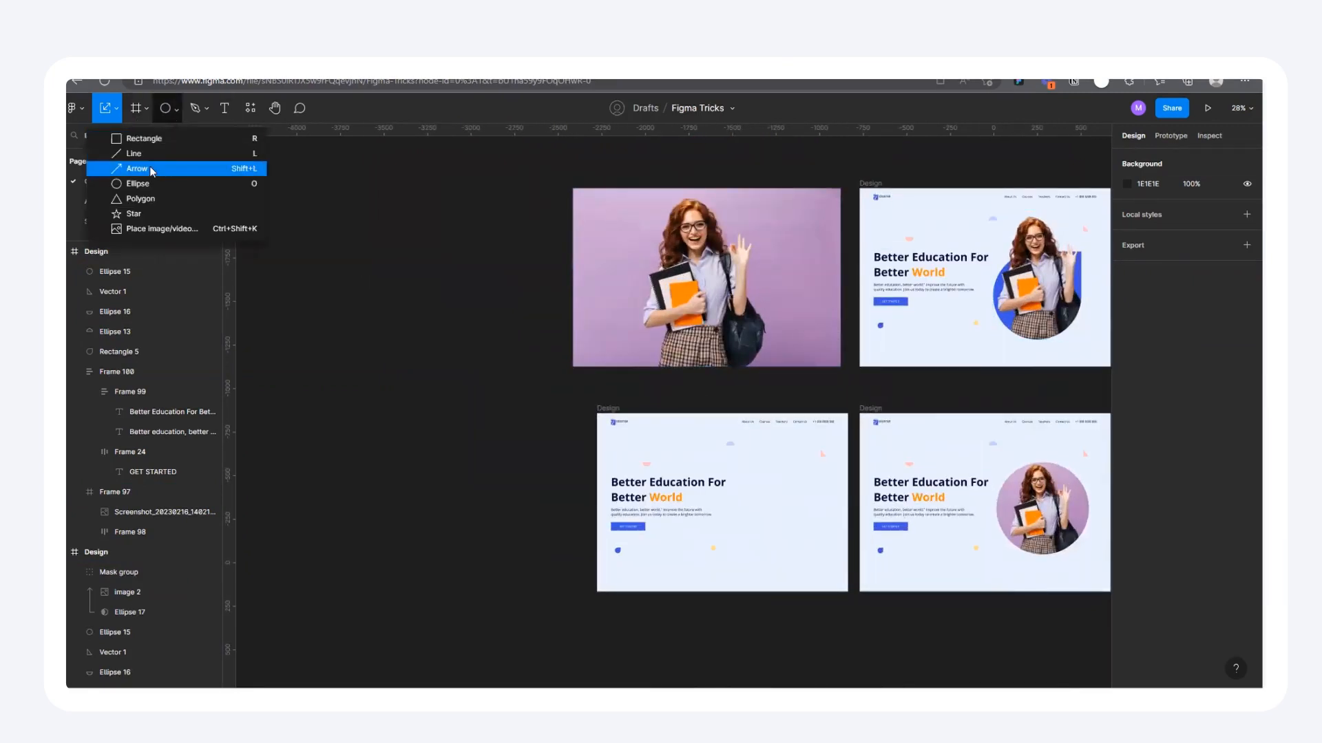
click(162, 139)
drag(335, 351, 533, 548)
scroll(974, 308, down, 3)
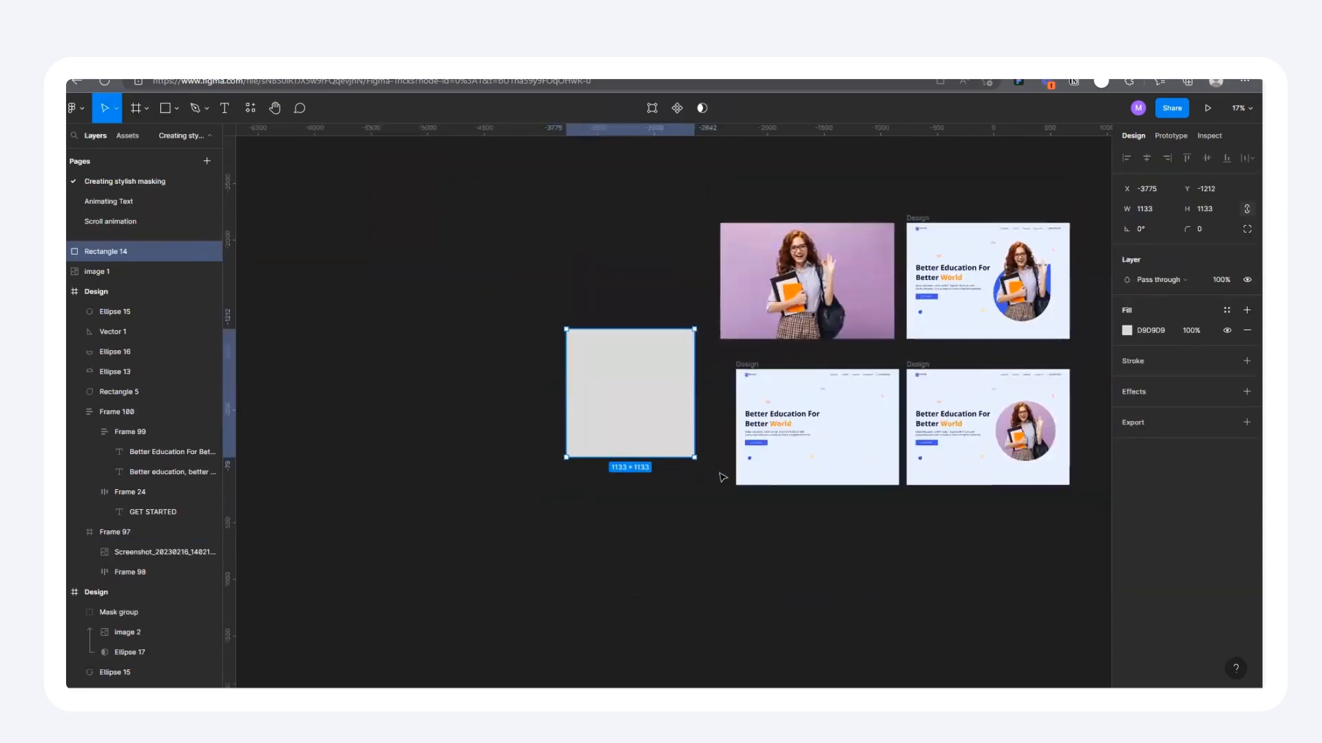
Move the square beside the new Design copy, aligning their upper edges at about X -3711, Y -857.
drag(616, 362, 627, 402)
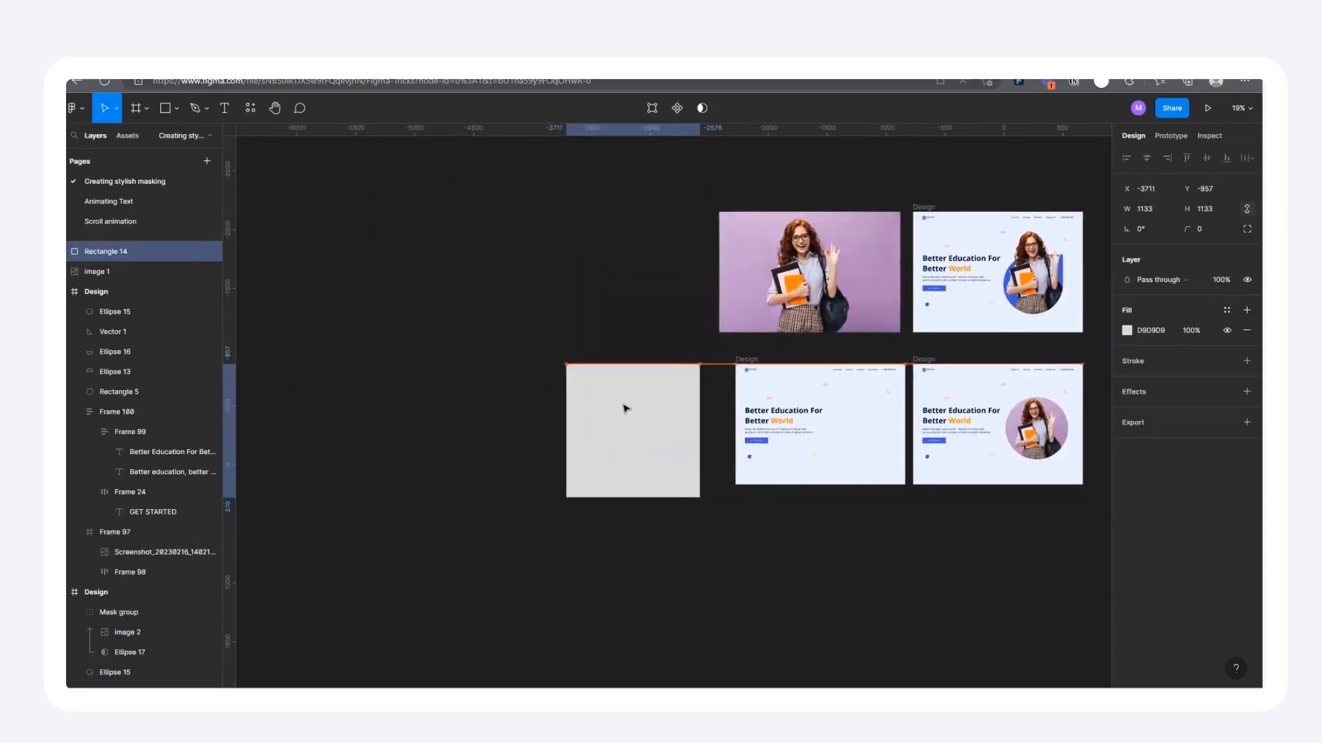
scroll(680, 434, up, 3)
scroll(534, 401, down, 2)
scroll(437, 418, up, 3)
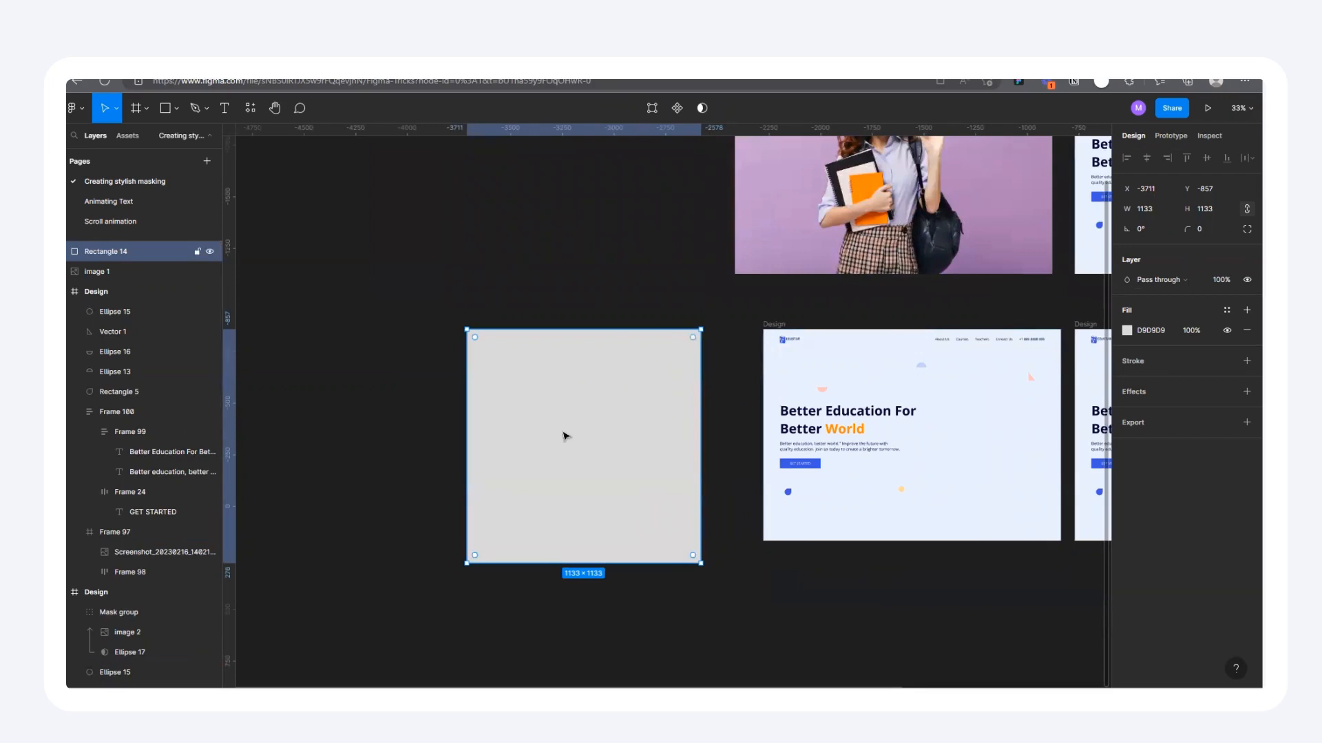
Try rounding all four corners of the square to 566.5 and compare the shape with the original design's blue backdrop.
drag(692, 337, 556, 477)
key(ctrl+z)
scroll(569, 441, down, 3)
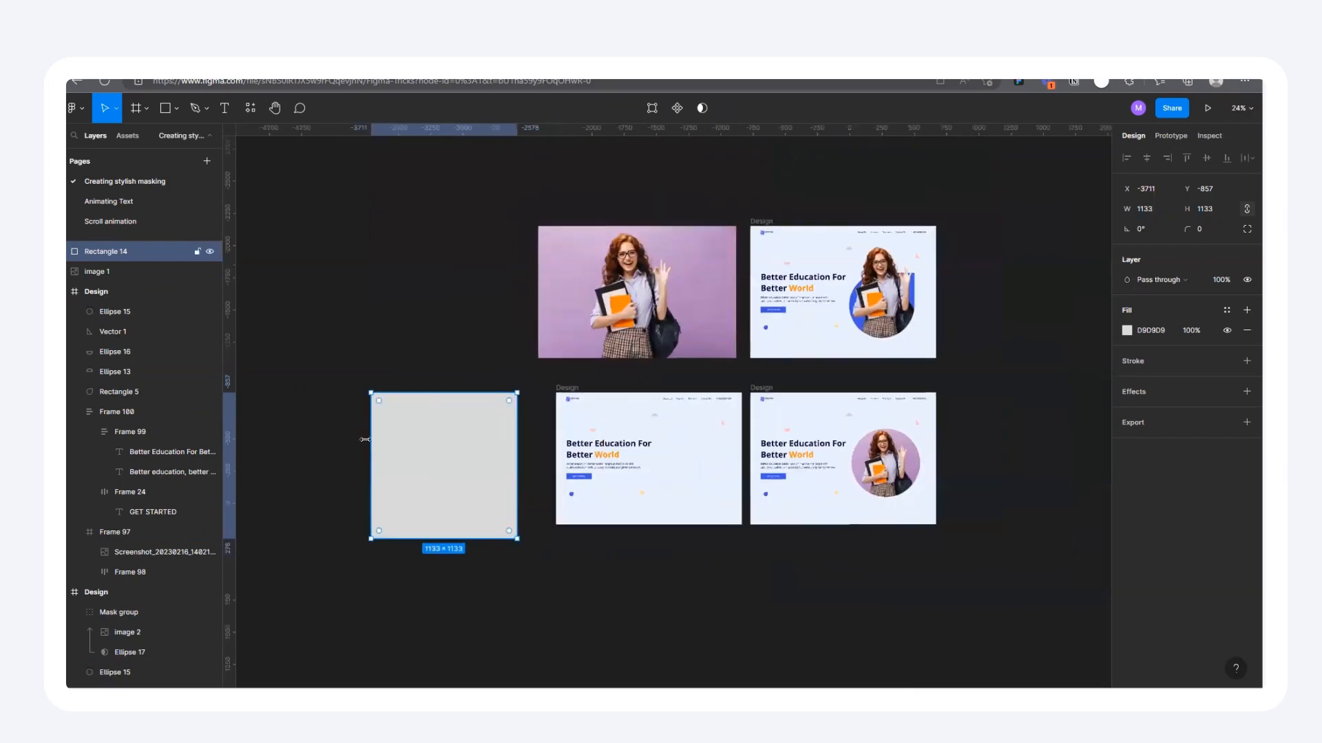
scroll(385, 441, up, 5)
drag(620, 415, 508, 519)
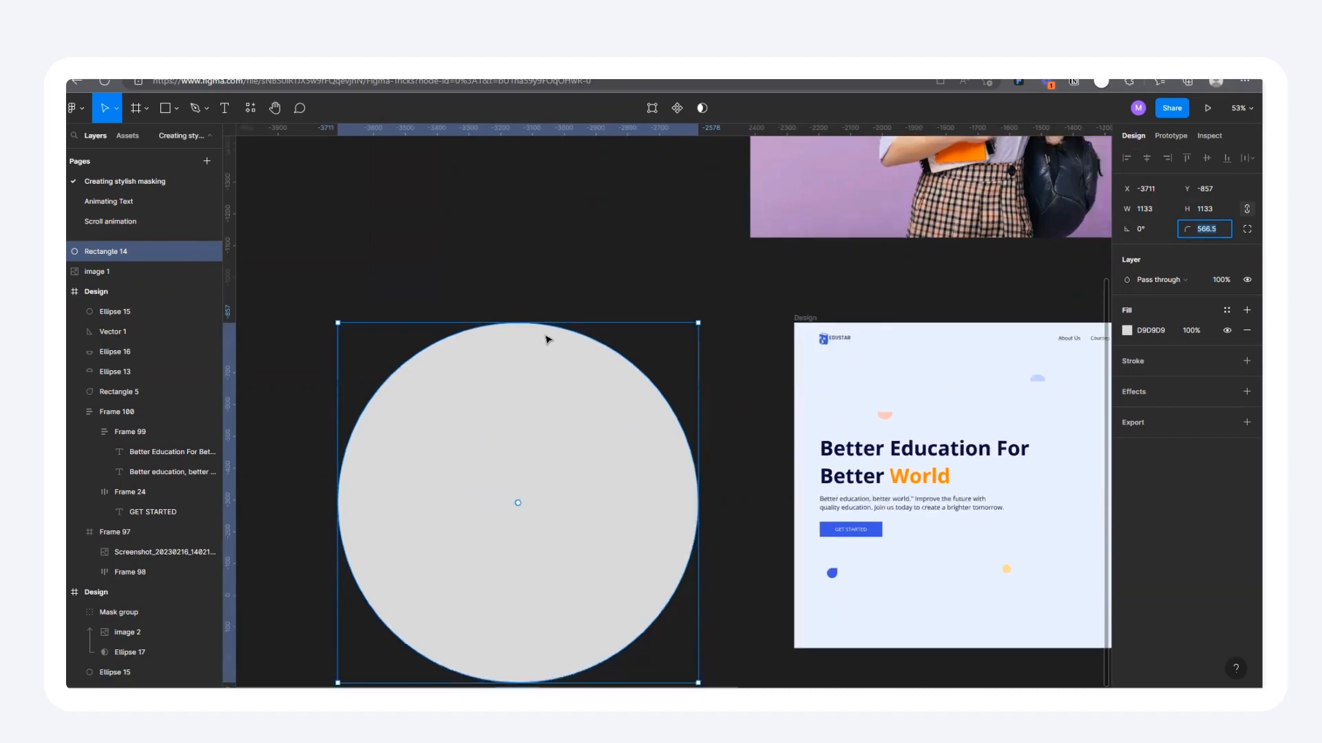
scroll(564, 351, down, 5)
scroll(879, 214, up, 5)
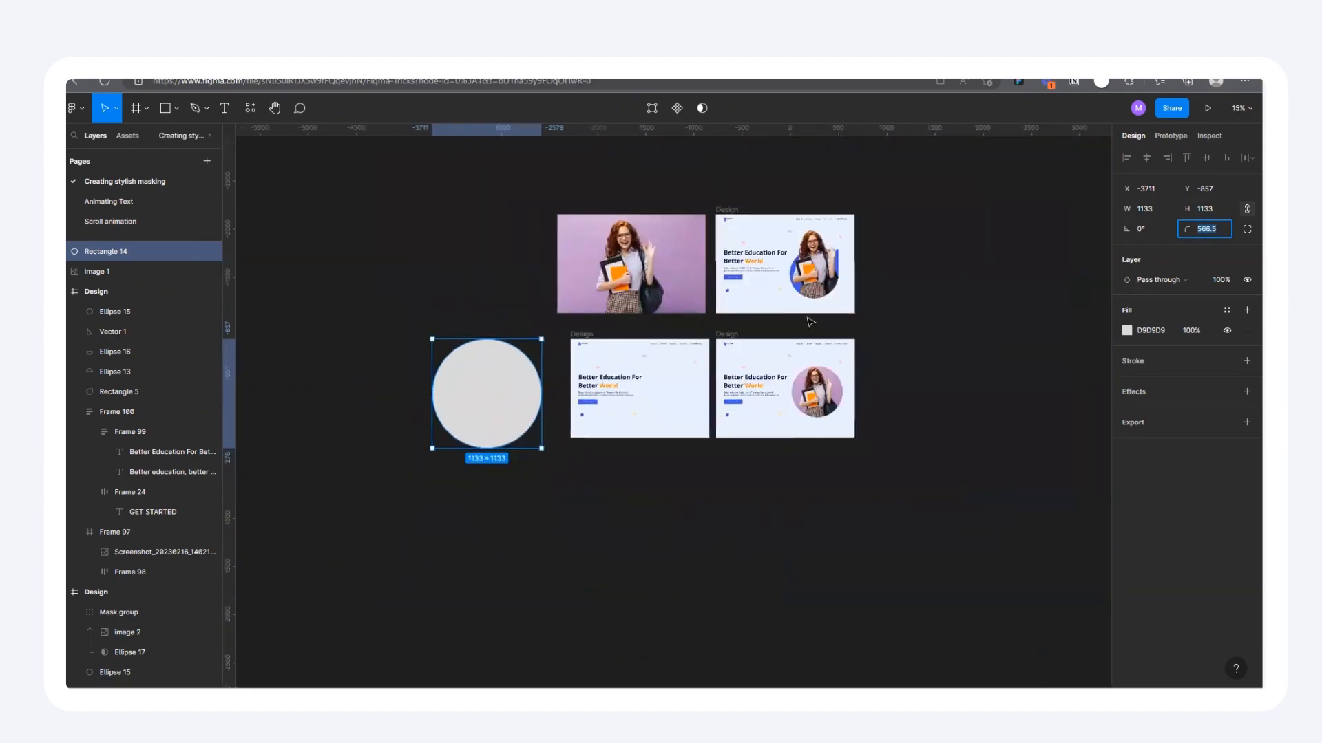
scroll(1012, 200, up, 5)
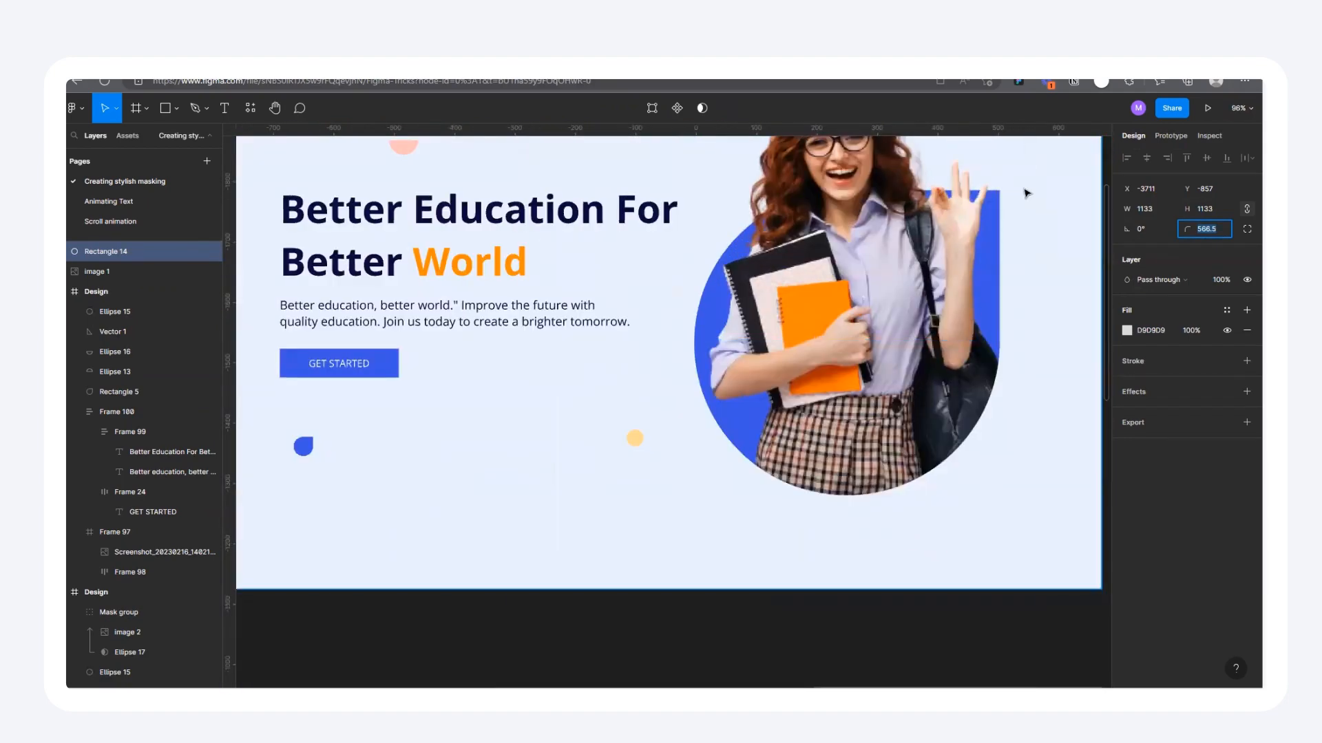
scroll(1012, 200, down, 6)
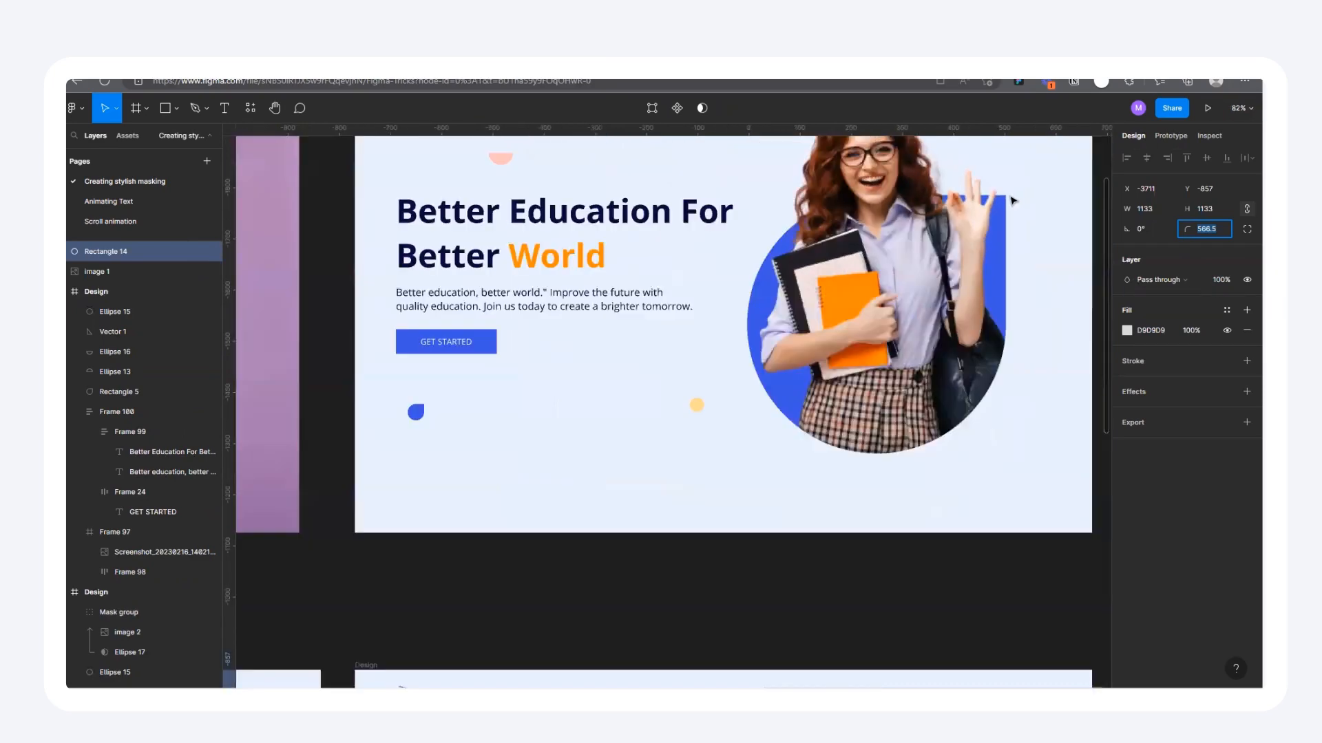
drag(547, 349, 829, 275)
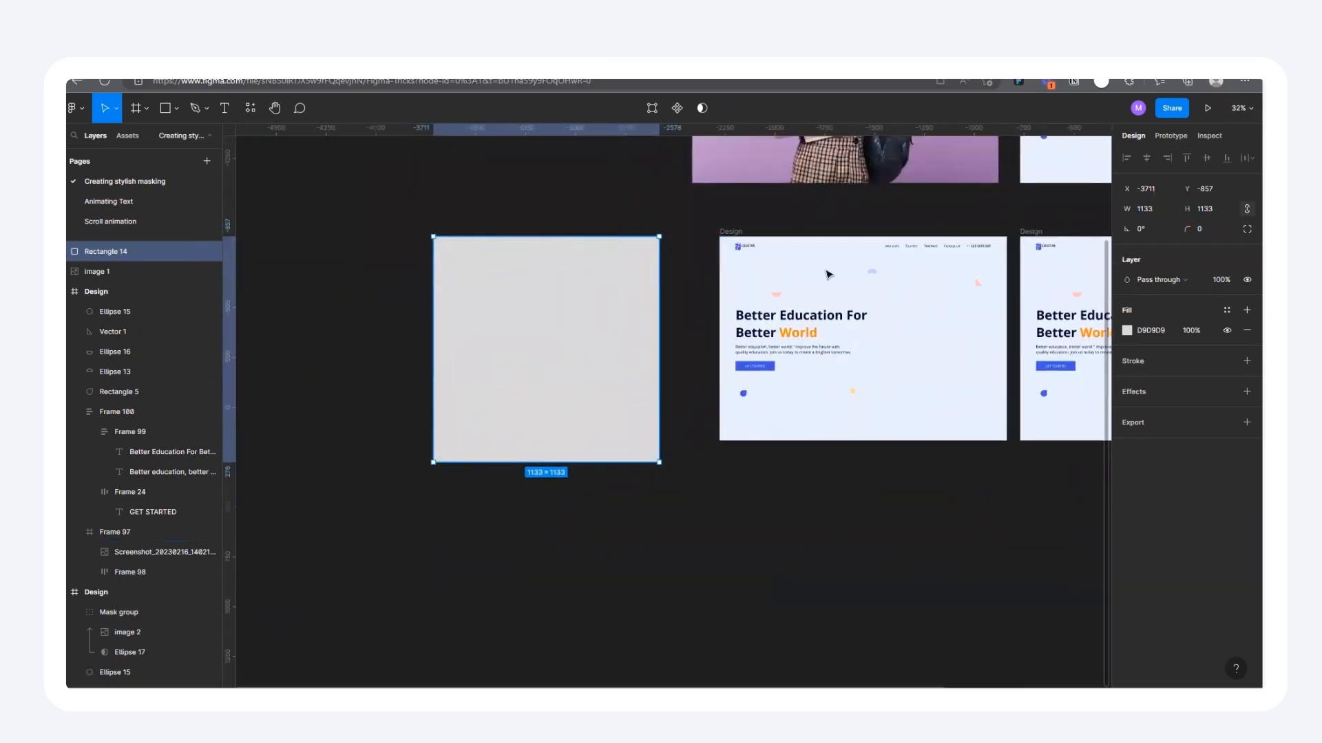
Round the square's upper-left, lower-left and lower-right corners individually to 566, leaving the upper-right corner at 0.
click(1245, 234)
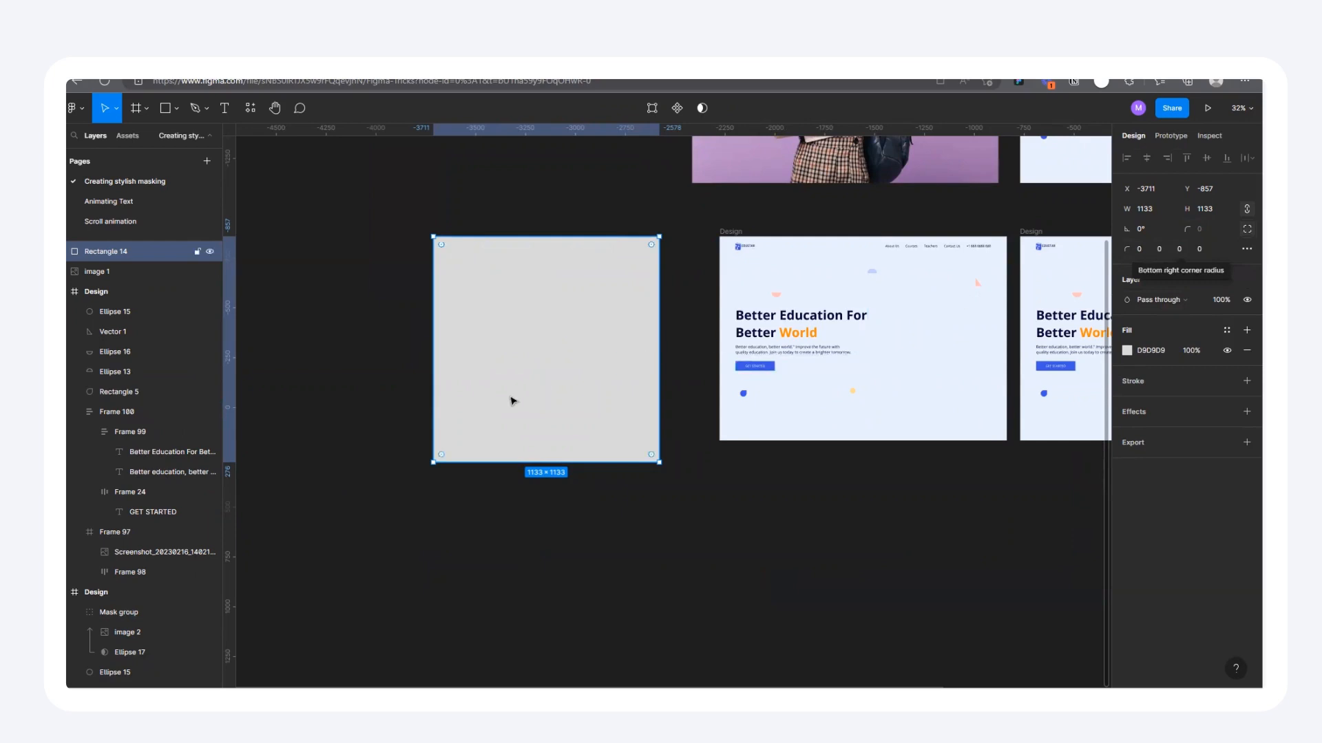
drag(441, 455, 600, 337)
drag(441, 244, 596, 332)
drag(651, 455, 510, 299)
scroll(510, 298, down, 2)
click(650, 424)
Shrink the teardrop shape to about 915 × 915 and position it beside the new Design copy at about X -3571, Y -748.
drag(480, 362, 433, 394)
scroll(653, 389, down, 2)
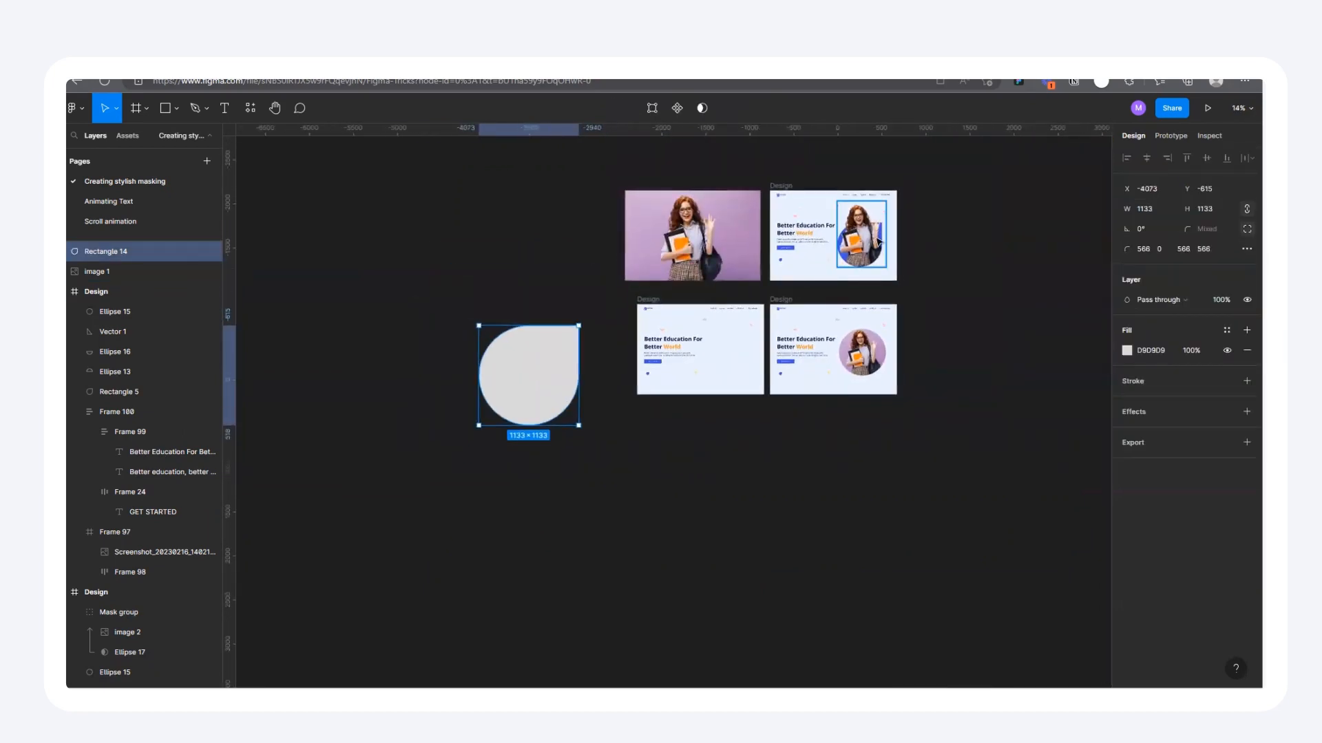
scroll(539, 457, up, 2)
drag(511, 381, 538, 351)
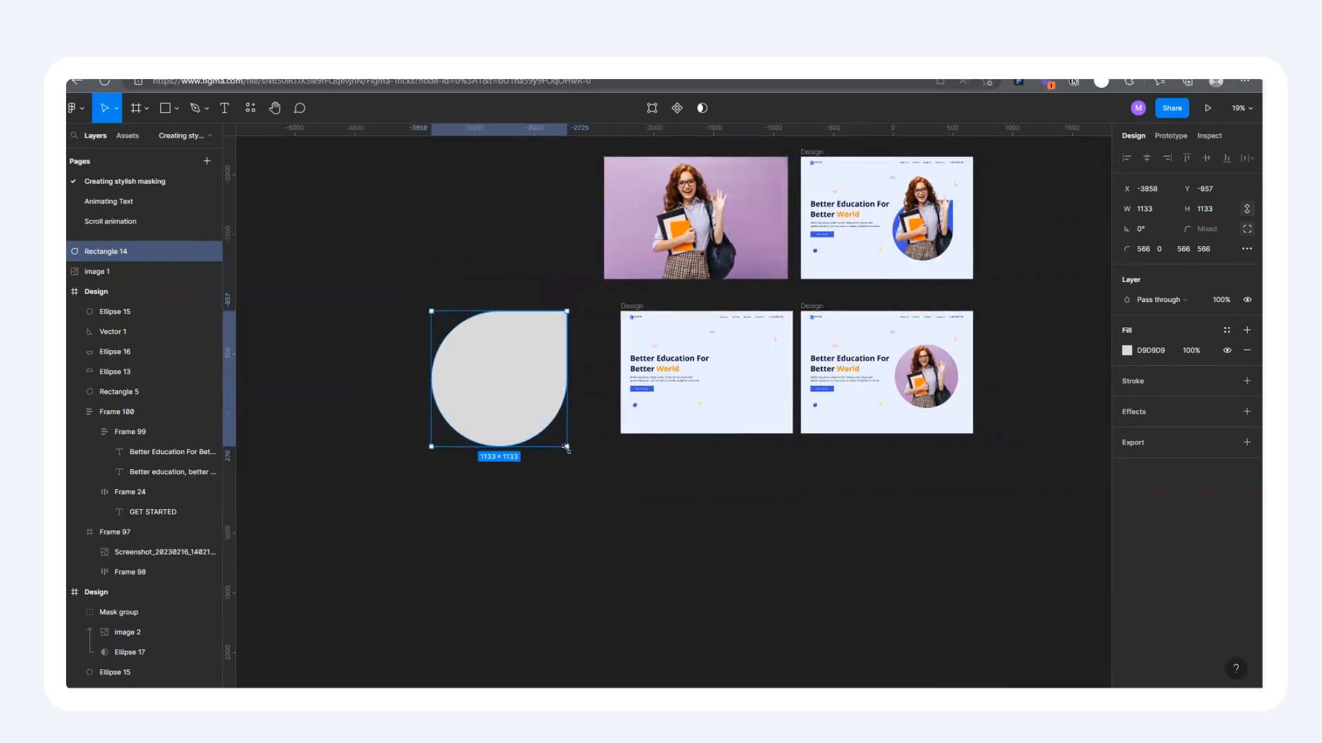
drag(567, 448, 553, 433)
drag(520, 383, 541, 383)
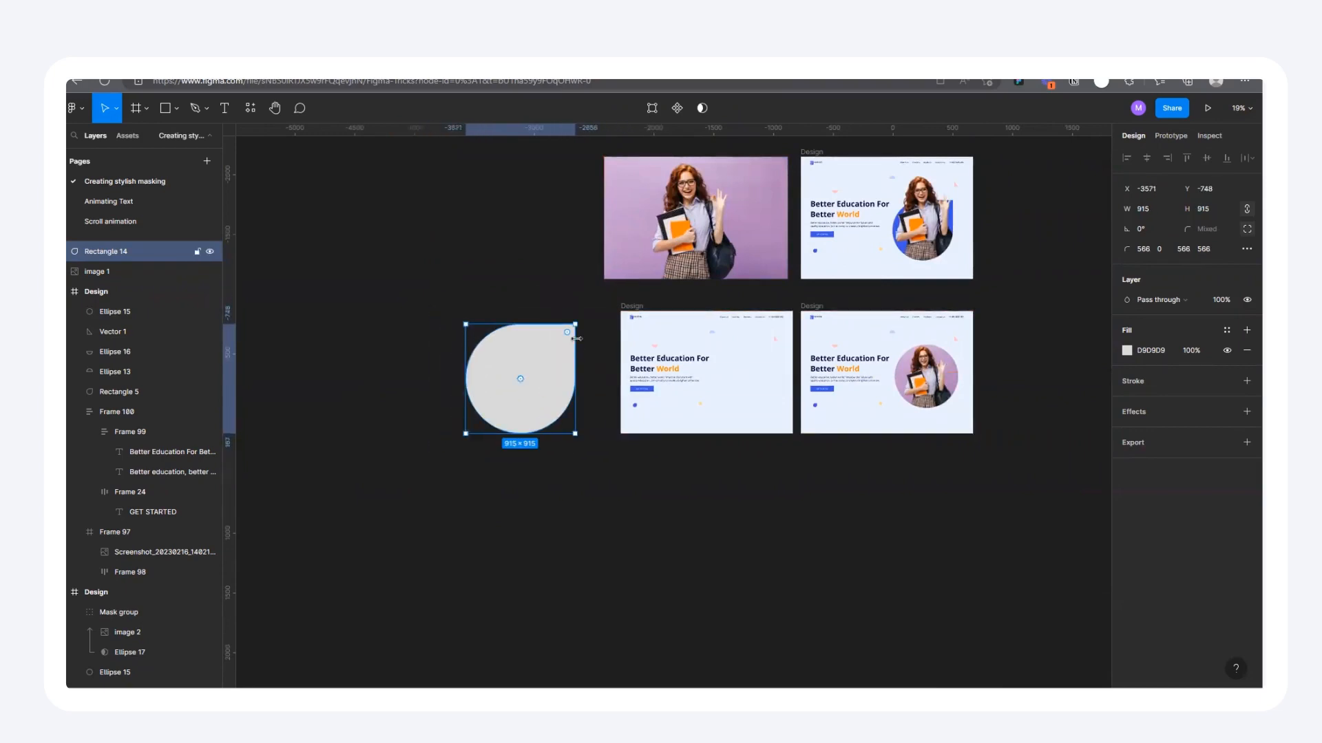
scroll(576, 338, up, 2)
scroll(504, 355, down, 3)
scroll(731, 342, up, 2)
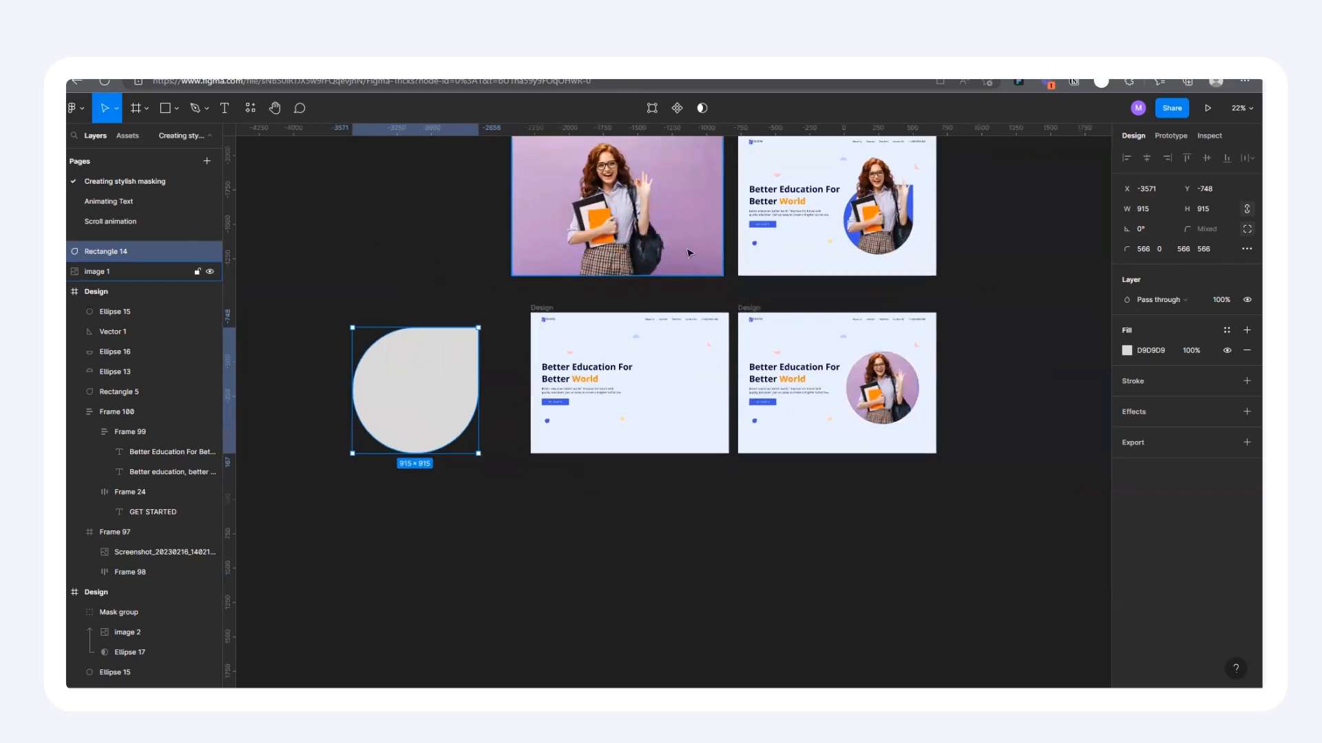
Fill the teardrop shape with the purple AF80B9 sampled from the original photo's background.
click(1127, 350)
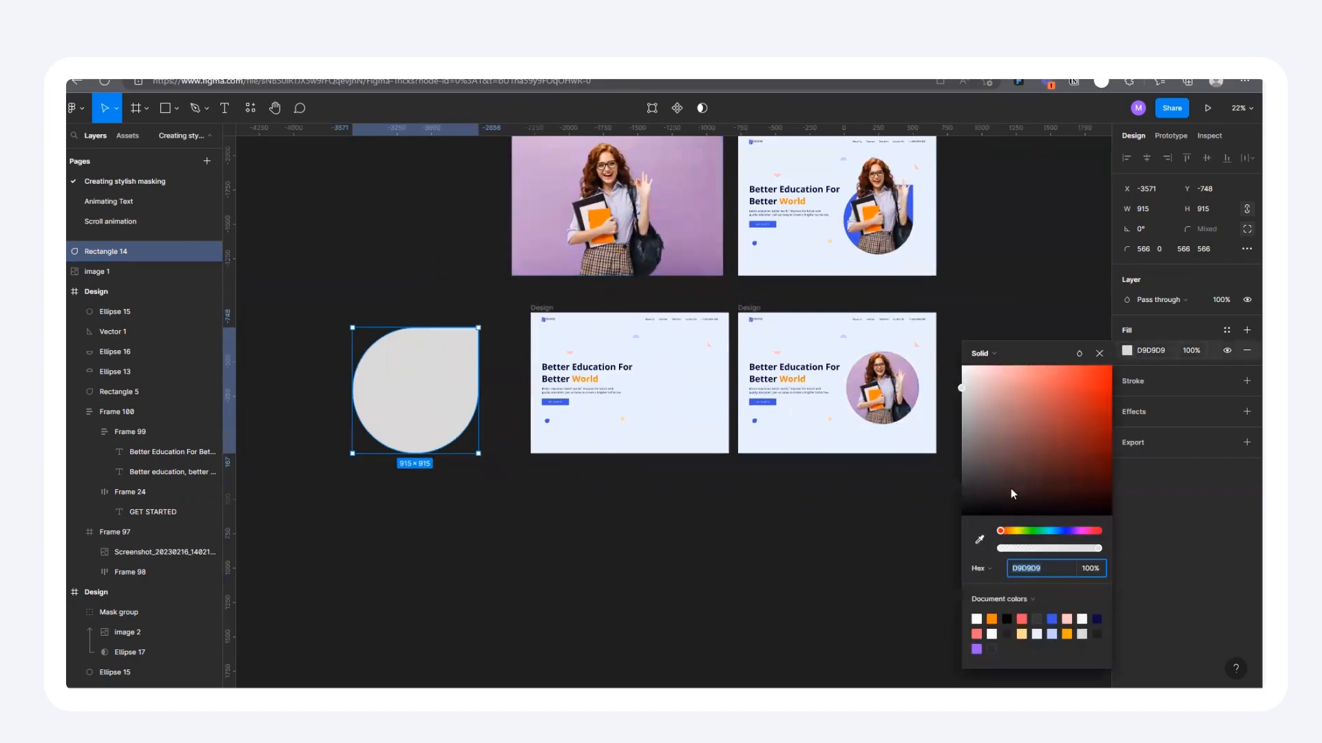
click(980, 540)
click(702, 190)
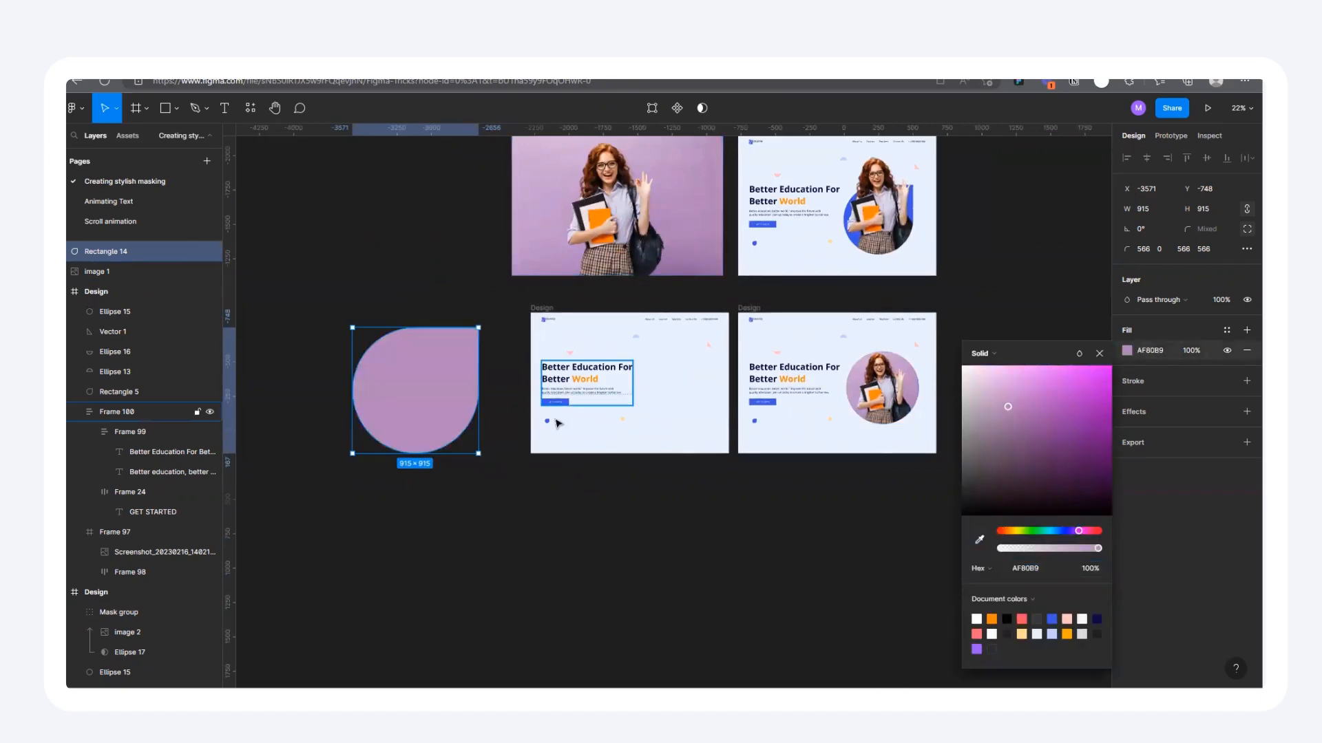
click(703, 453)
scroll(703, 453, down, 2)
scroll(571, 337, up, 1)
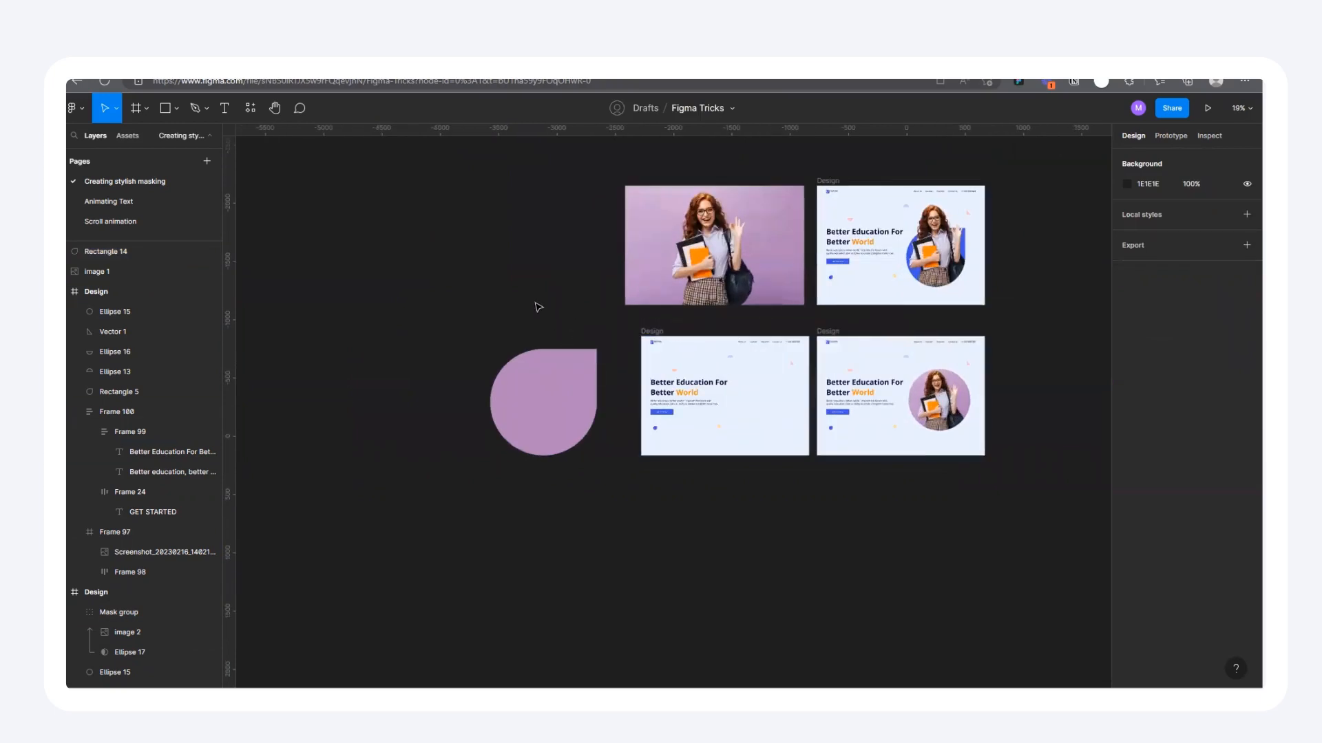
Shift the teardrop shape to about X -3586, Y -891 and duplicate the original photo beside it at about X -5638, Y -1000.
drag(592, 402, 611, 432)
scroll(434, 362, up, 3)
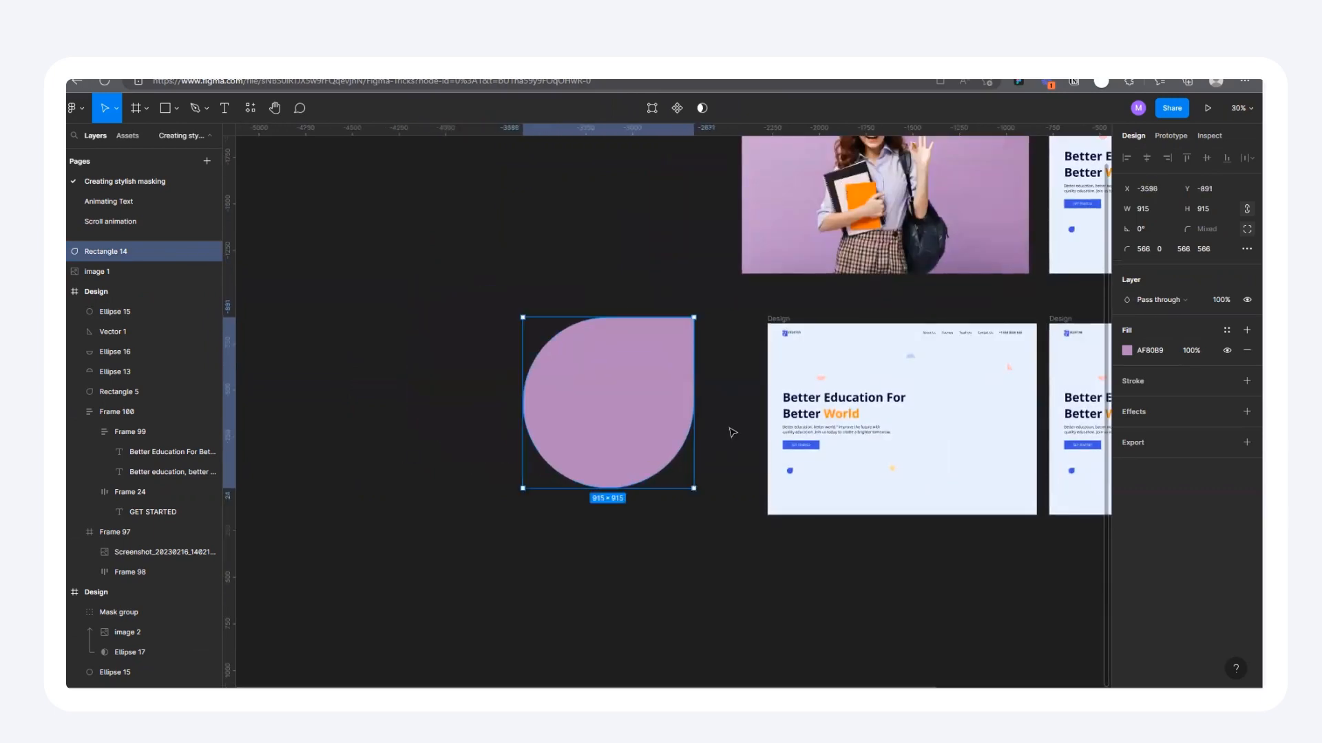
scroll(729, 431, down, 3)
click(808, 273)
drag(822, 269, 446, 402)
scroll(399, 406, up, 3)
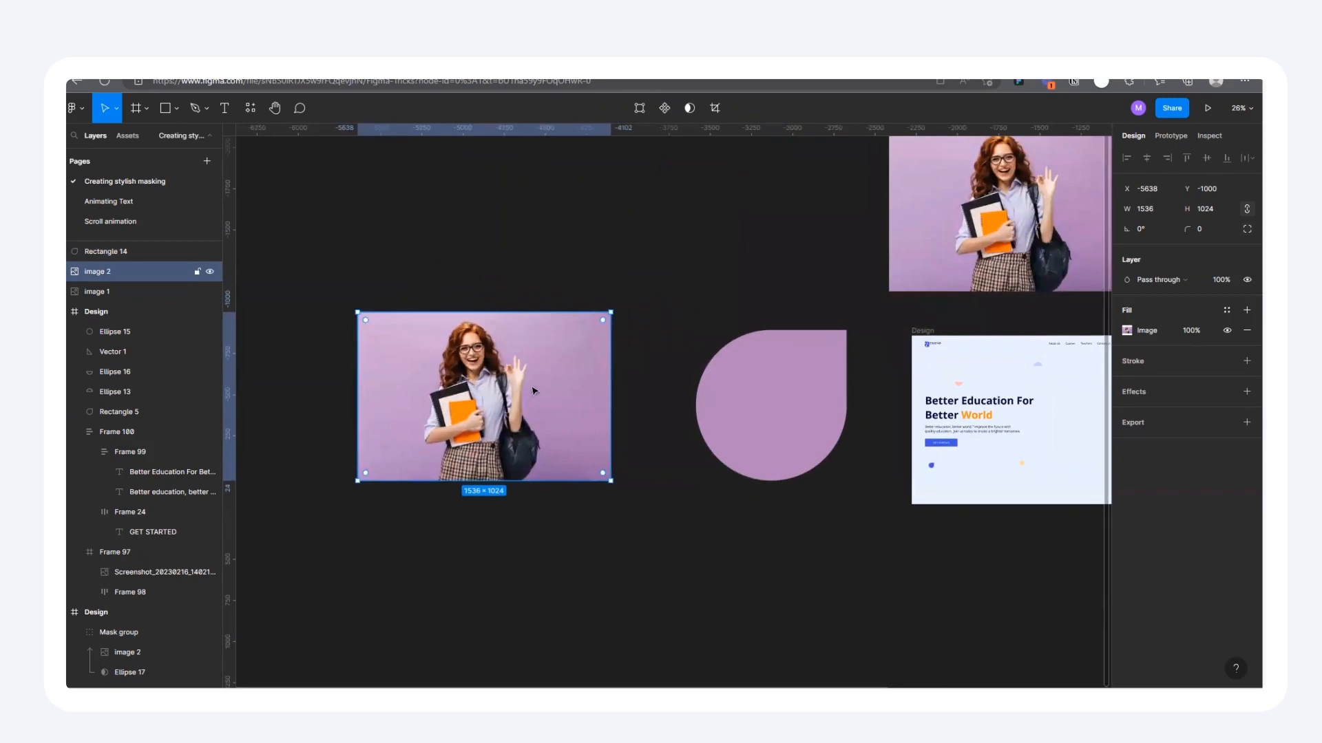
Remove the background of the duplicated photo with the Remove BG plugin.
scroll(401, 406, up, 2)
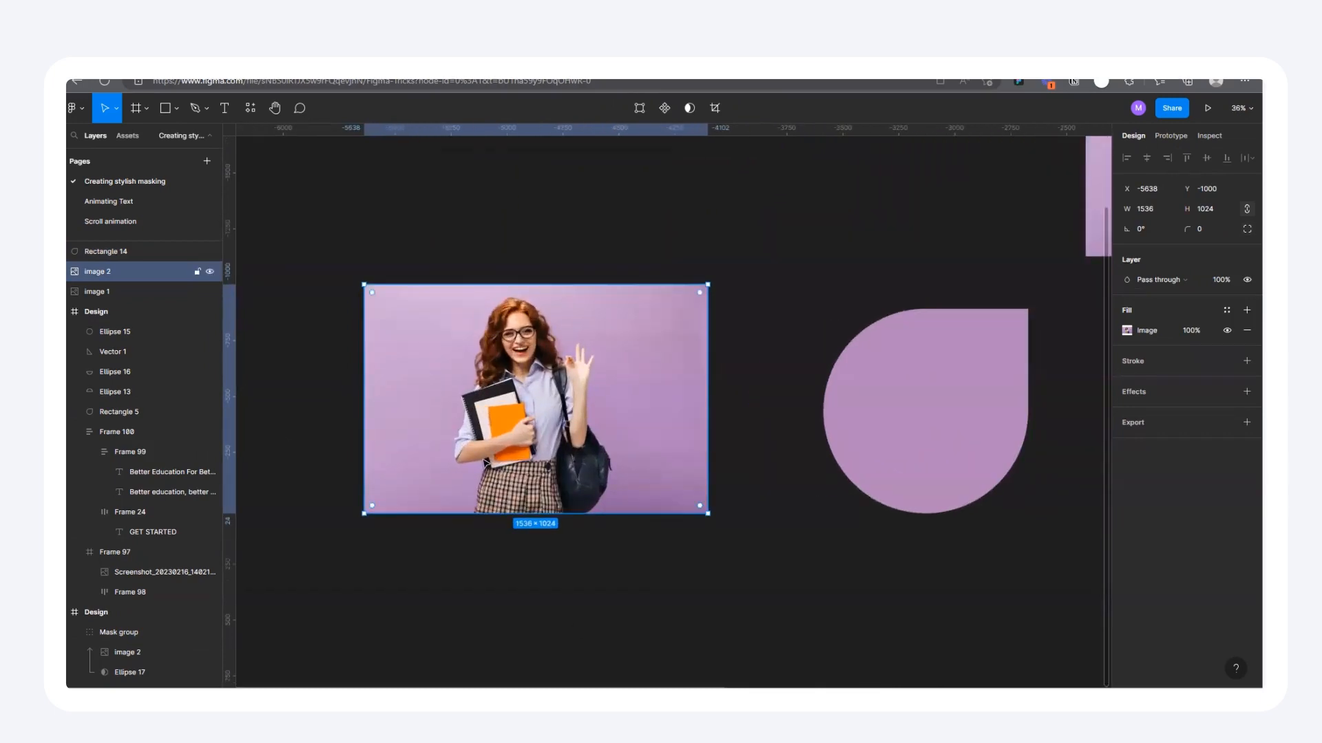
scroll(484, 458, down, 3)
mouse_move(781, 399)
mouse_down()
mouse_move(791, 390)
mouse_move(762, 431)
mouse_move(783, 408)
mouse_up()
scroll(642, 435, up, 2)
click(503, 420)
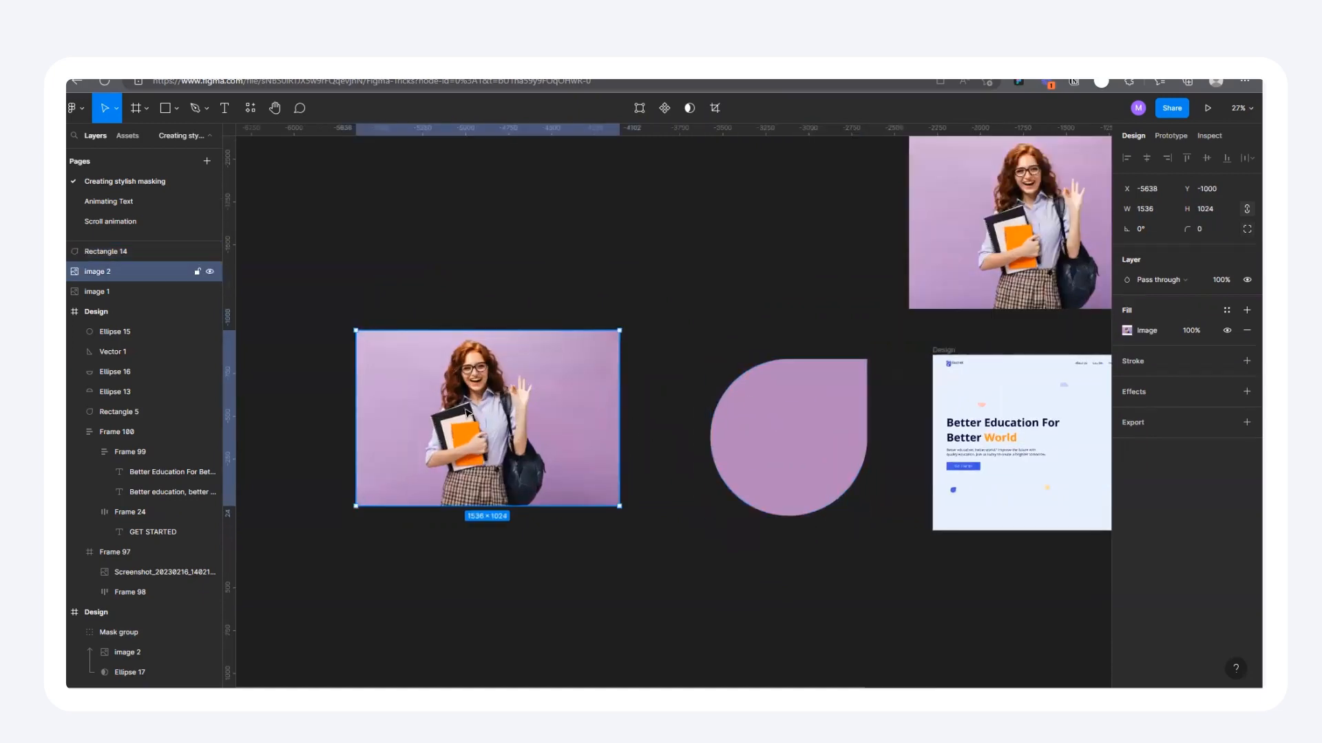
click(253, 112)
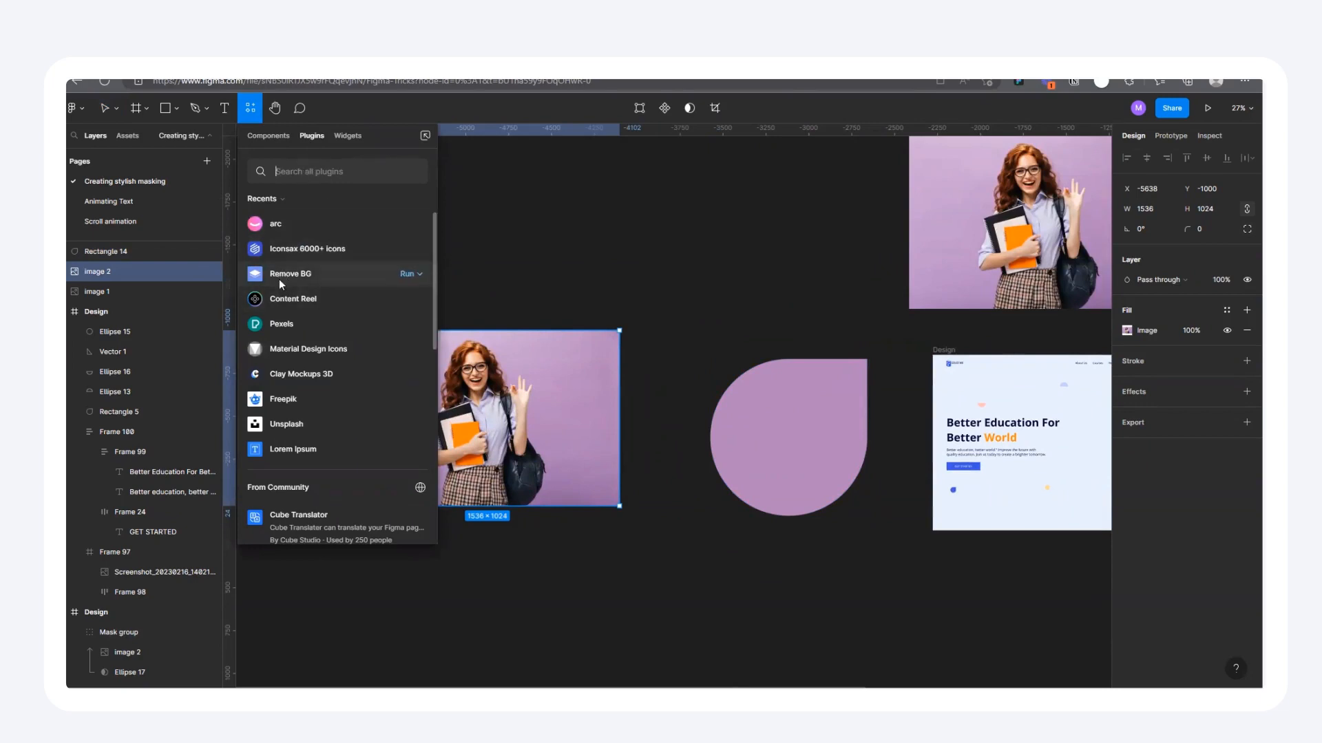
click(402, 272)
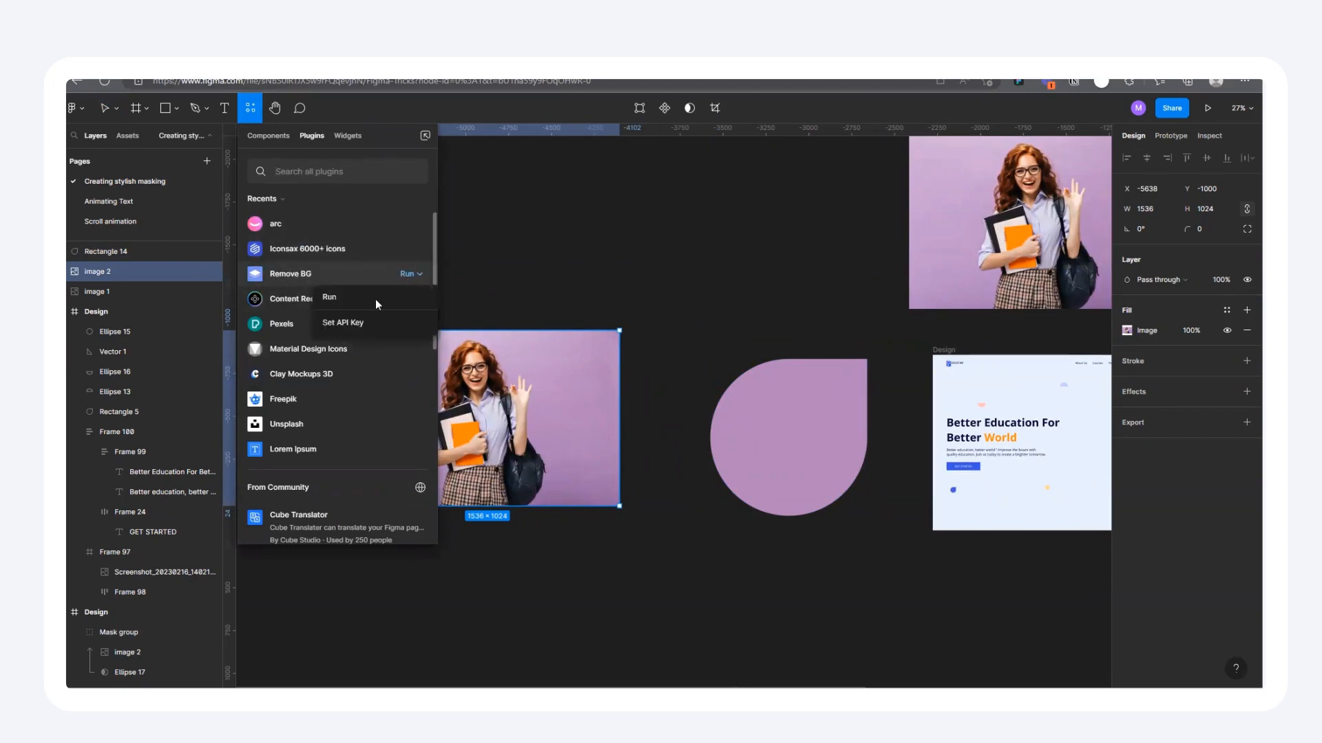
click(331, 298)
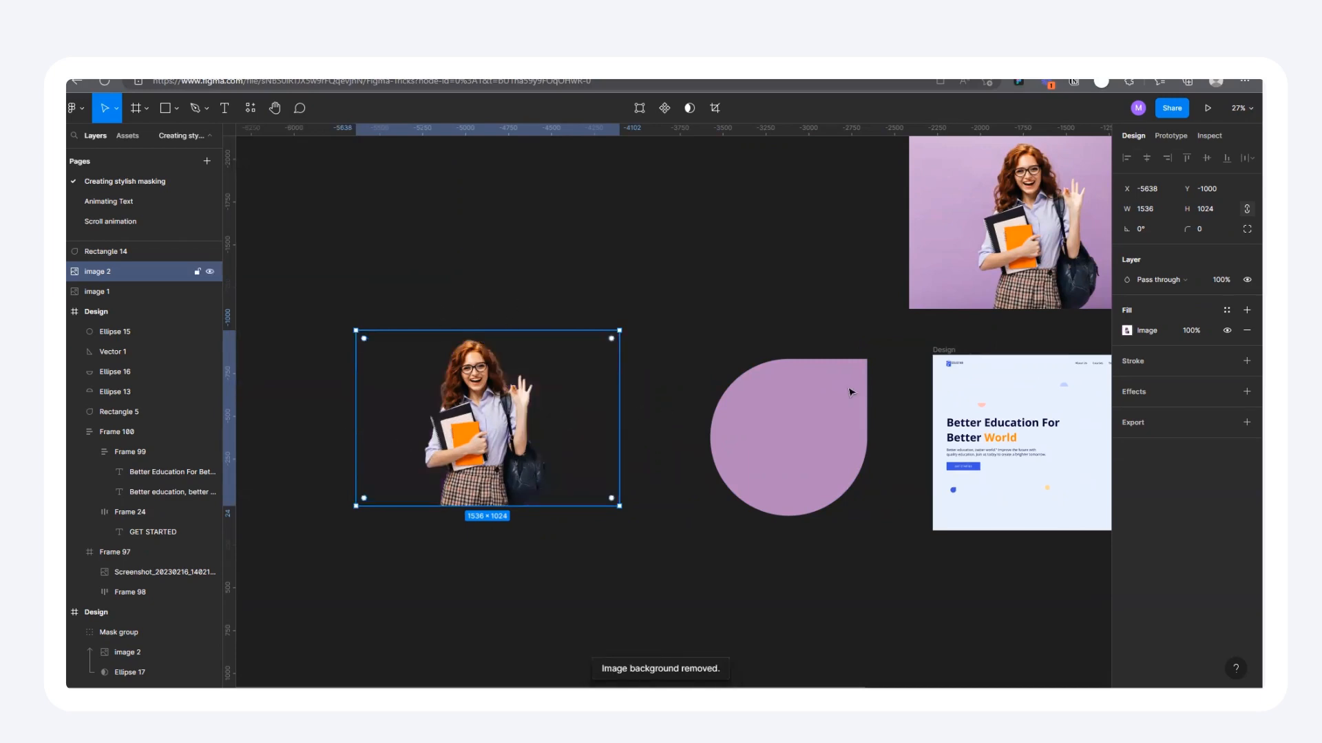
Crop the empty sides of the background-free image to about 800 × 1024, close around the woman.
click(1127, 330)
click(1002, 361)
click(1000, 394)
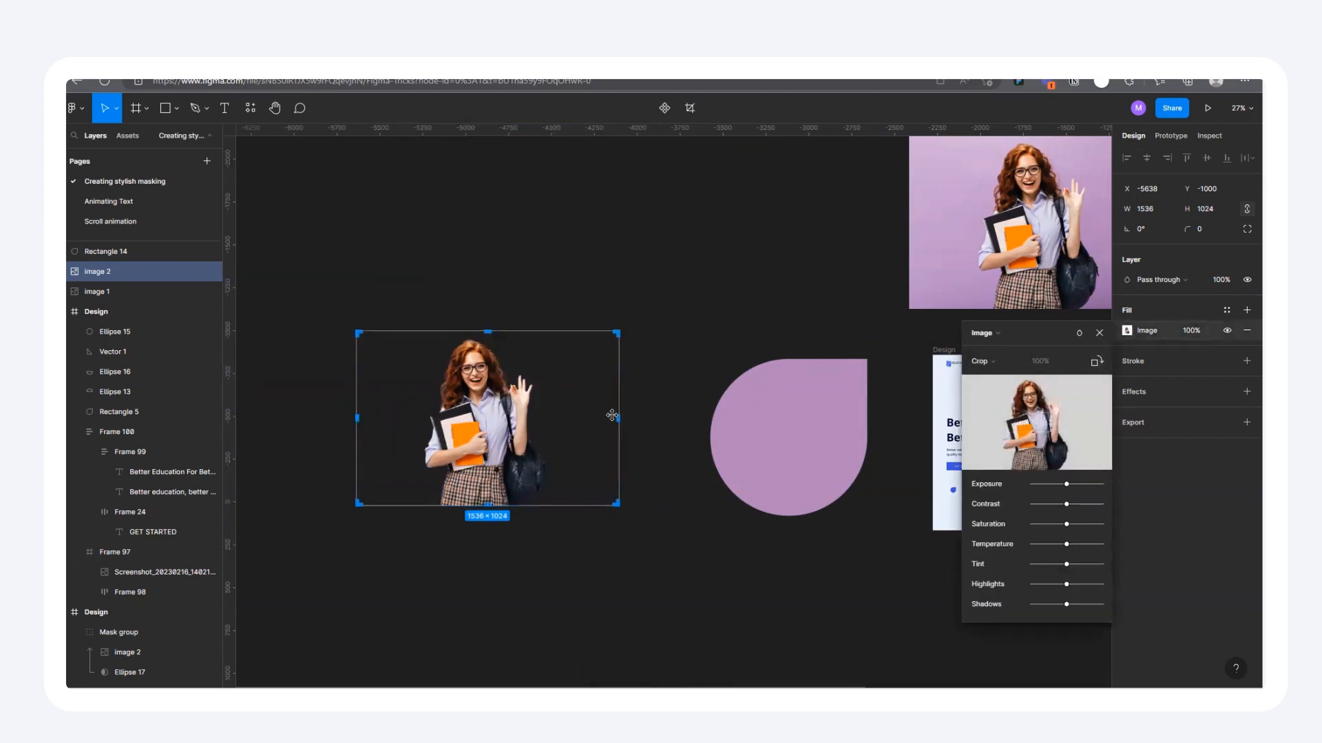
drag(612, 415, 555, 421)
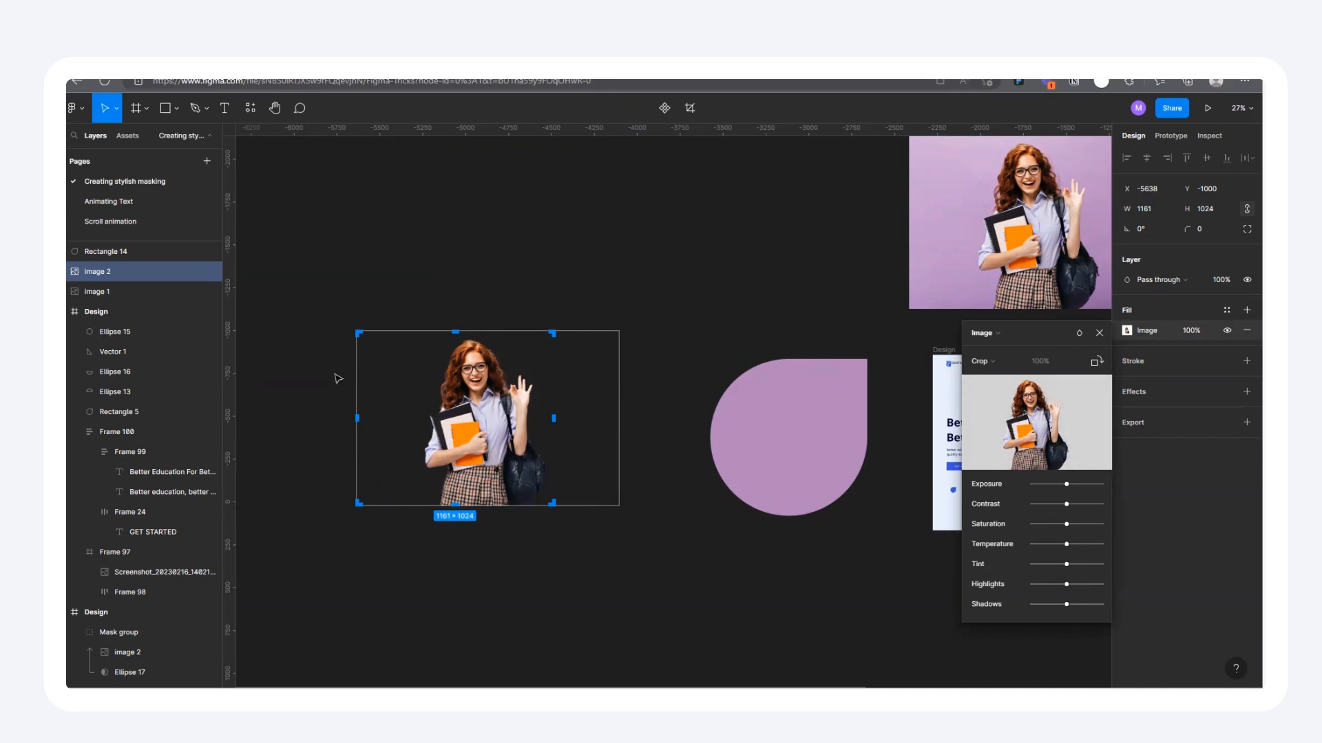
drag(371, 424, 416, 426)
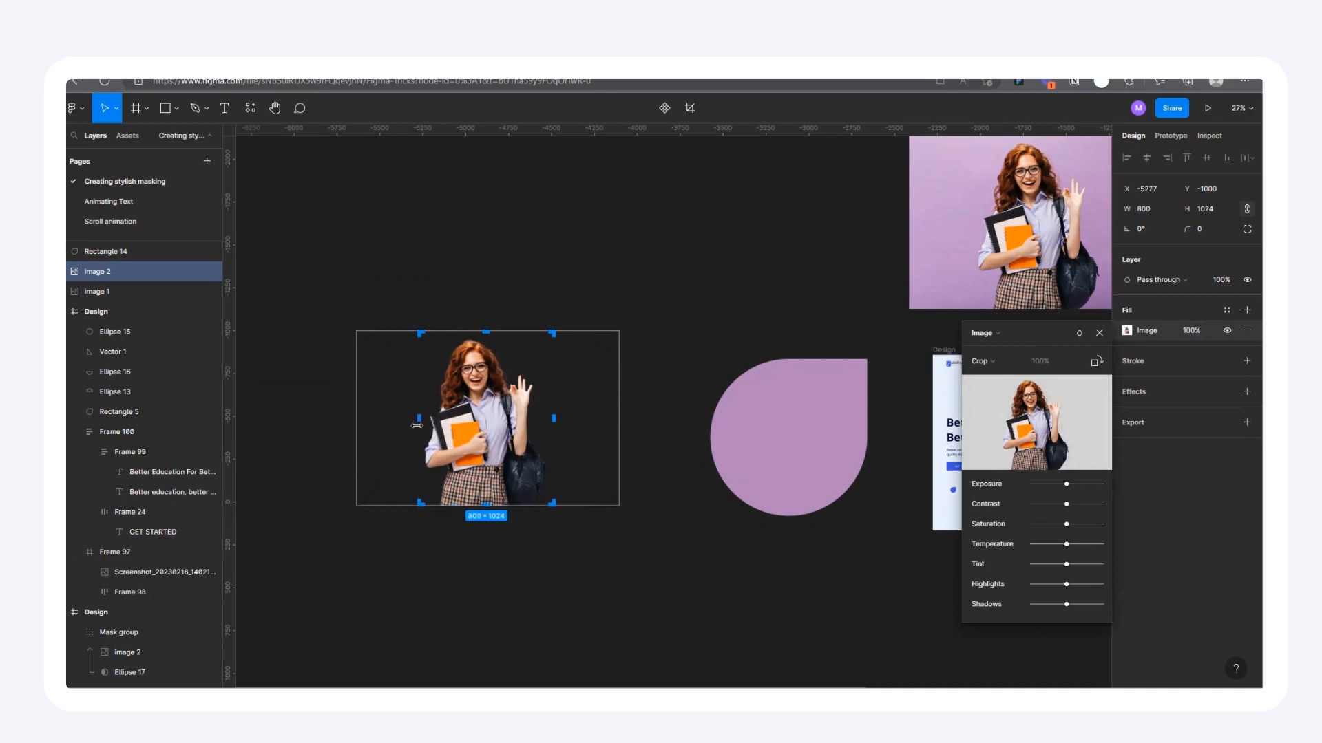
click(538, 256)
Bring the teardrop shape closer and place the cropped cut-out of the woman over it at about X -3754, Y -1034.
scroll(375, 401, down, 3)
scroll(757, 364, up, 2)
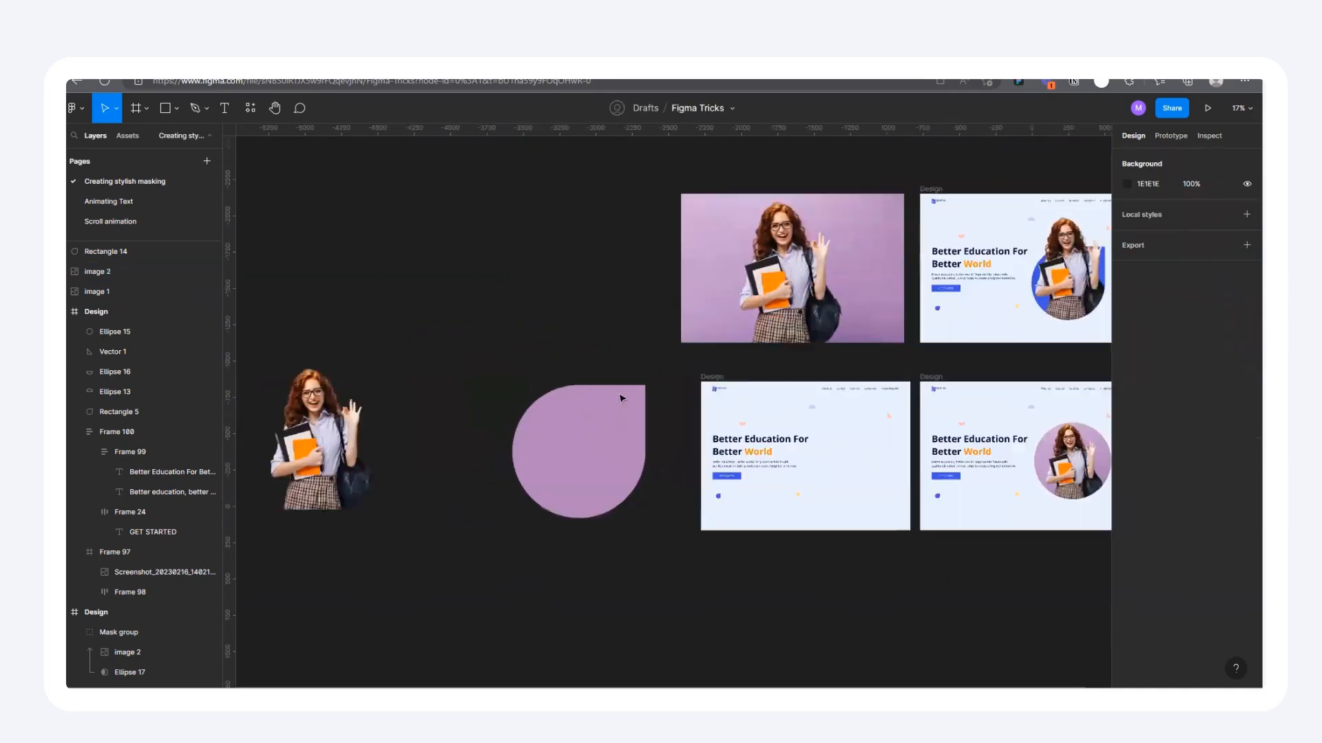
scroll(766, 378, down, 1)
drag(507, 409, 558, 407)
scroll(504, 415, up, 3)
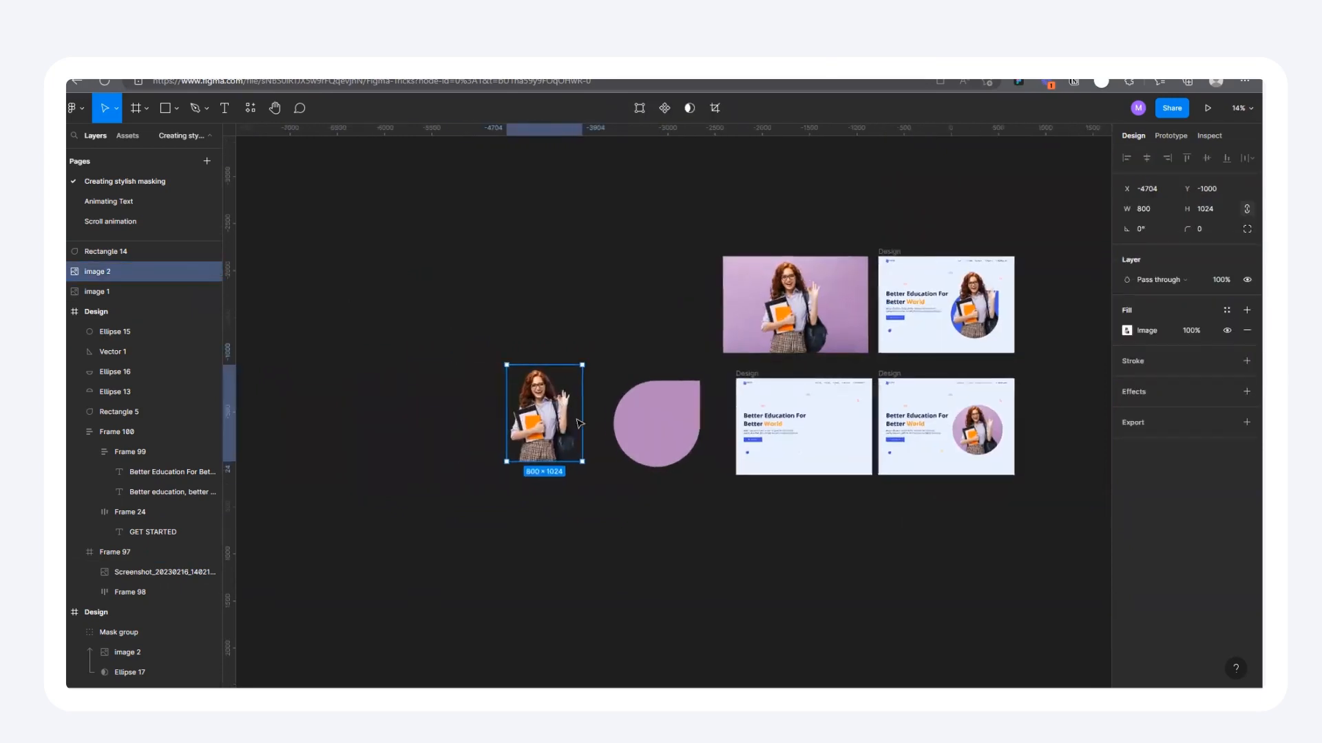
drag(736, 422, 688, 419)
drag(565, 416, 724, 414)
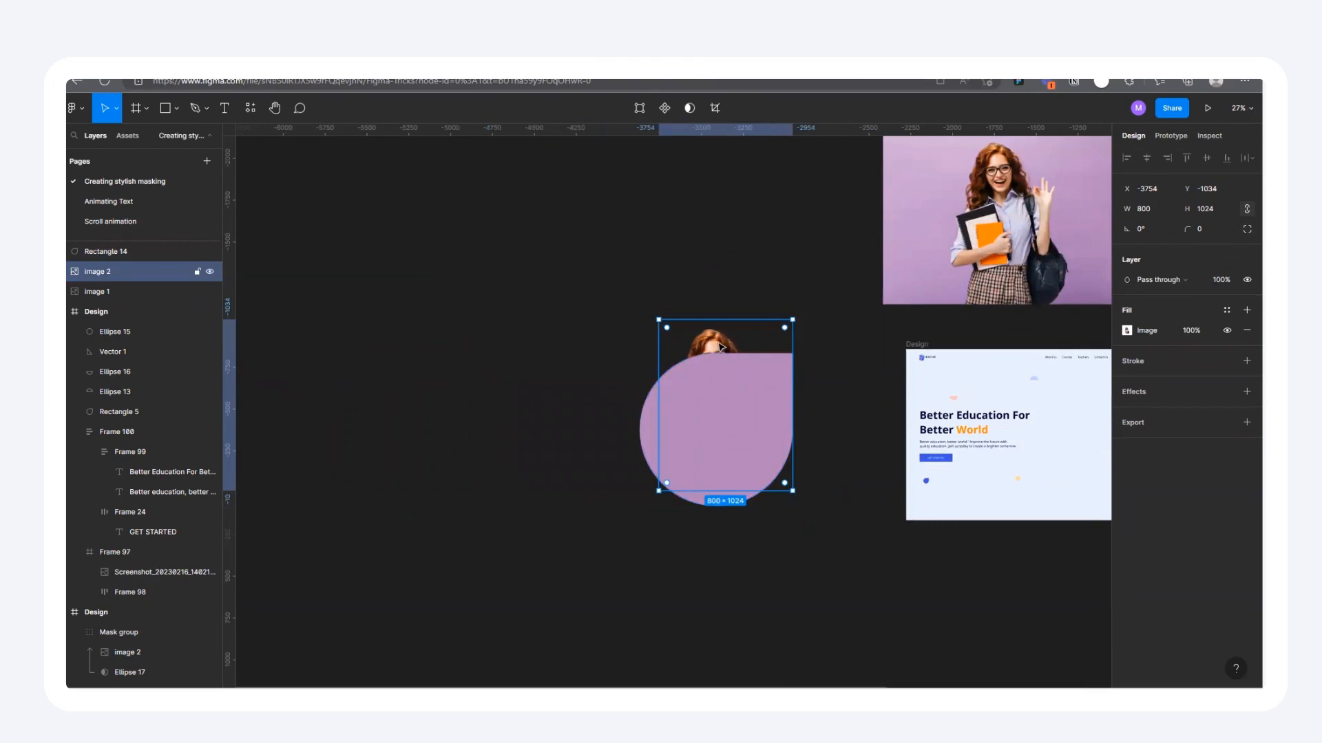
Bring the woman's cut-out to the front and move it clear of the teardrop shape, to about X -4828, Y -975.
scroll(730, 354, up, 4)
right_click(686, 328)
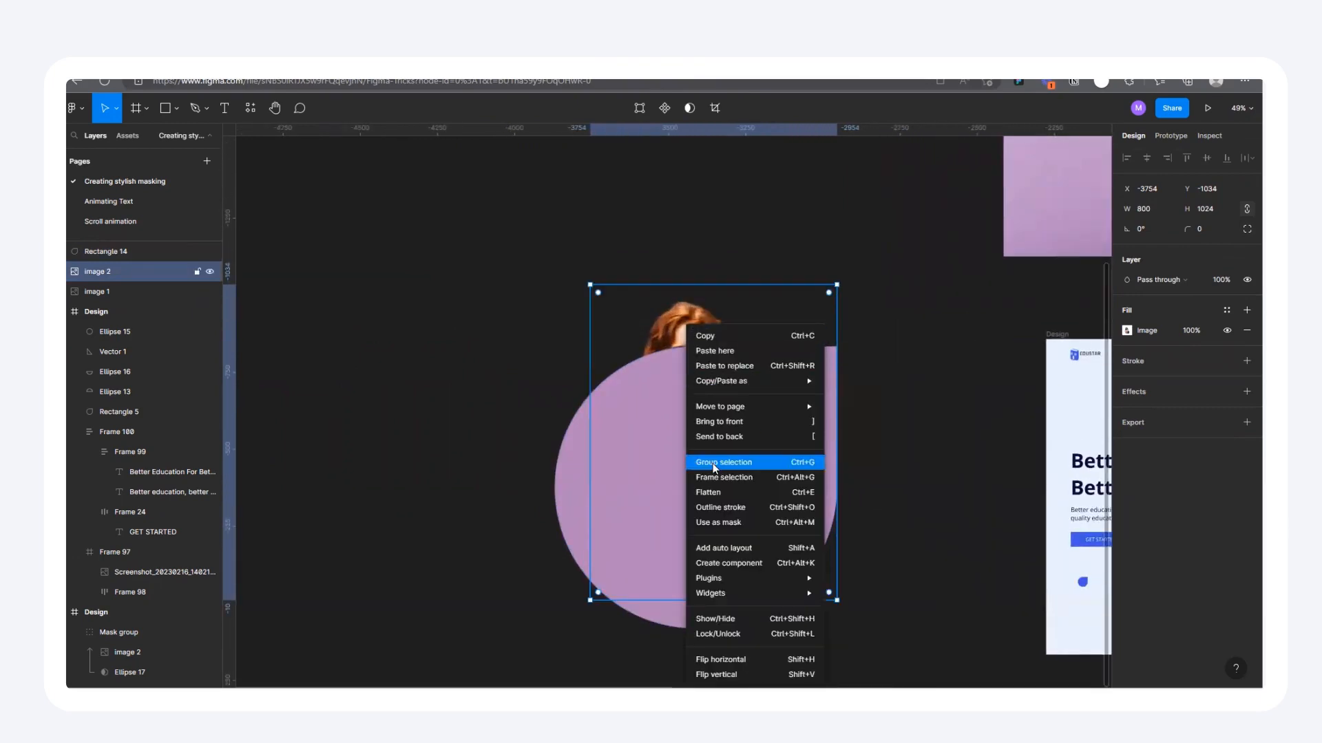
click(720, 422)
scroll(708, 323, down, 3)
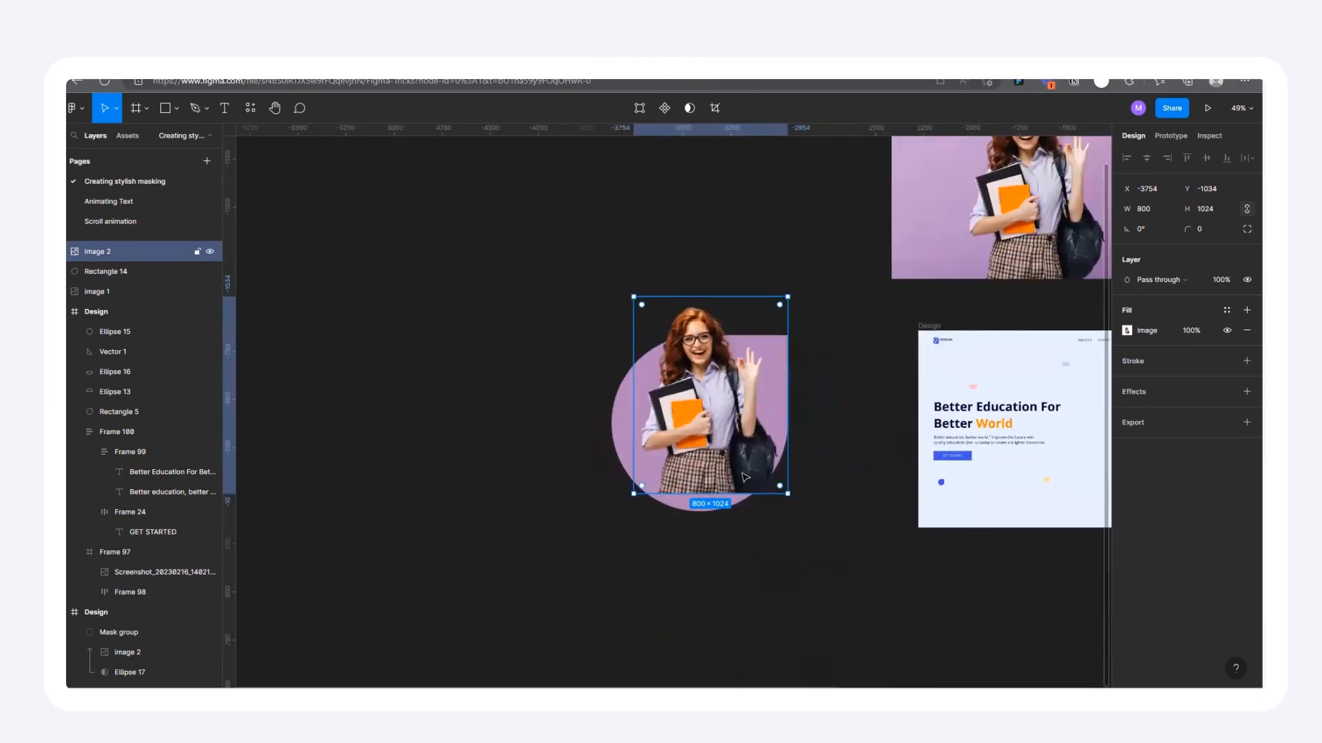
drag(719, 415, 510, 425)
scroll(647, 413, up, 1)
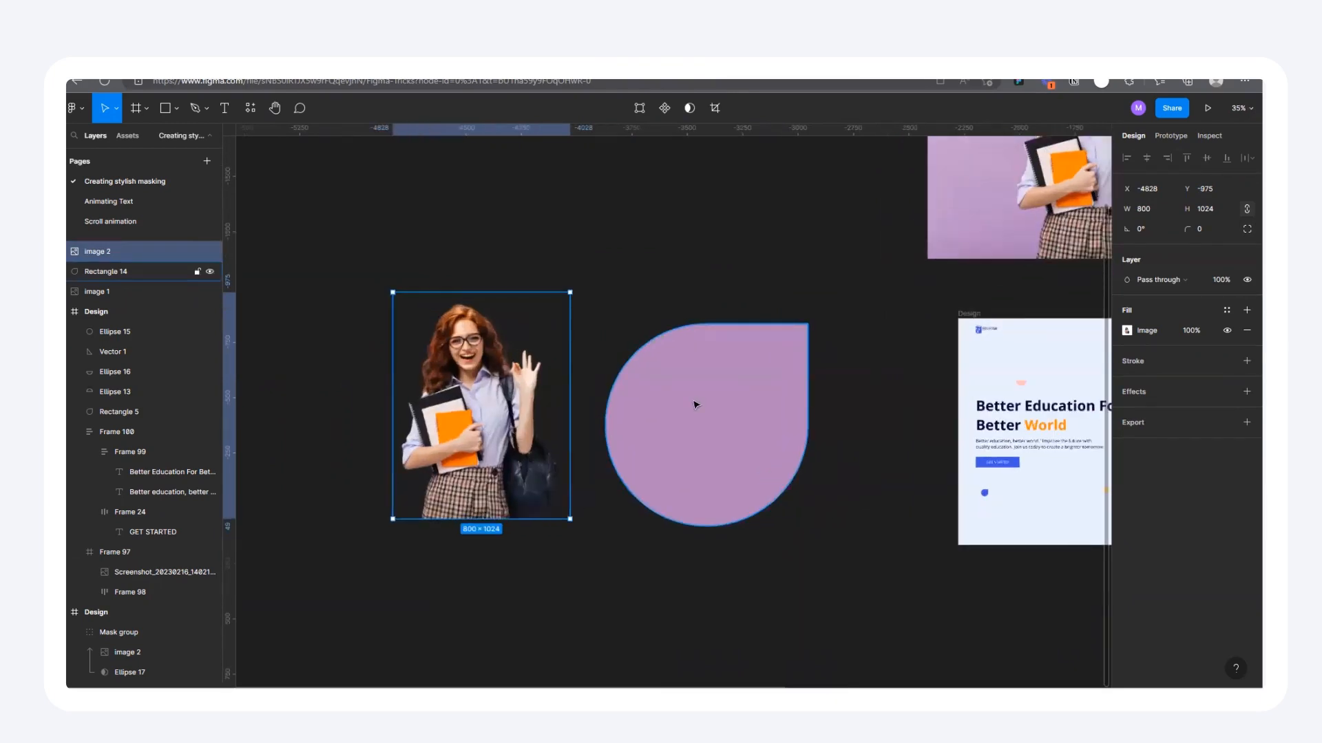
Duplicate the purple teardrop shape in place.
click(693, 401)
key(ctrl+d)
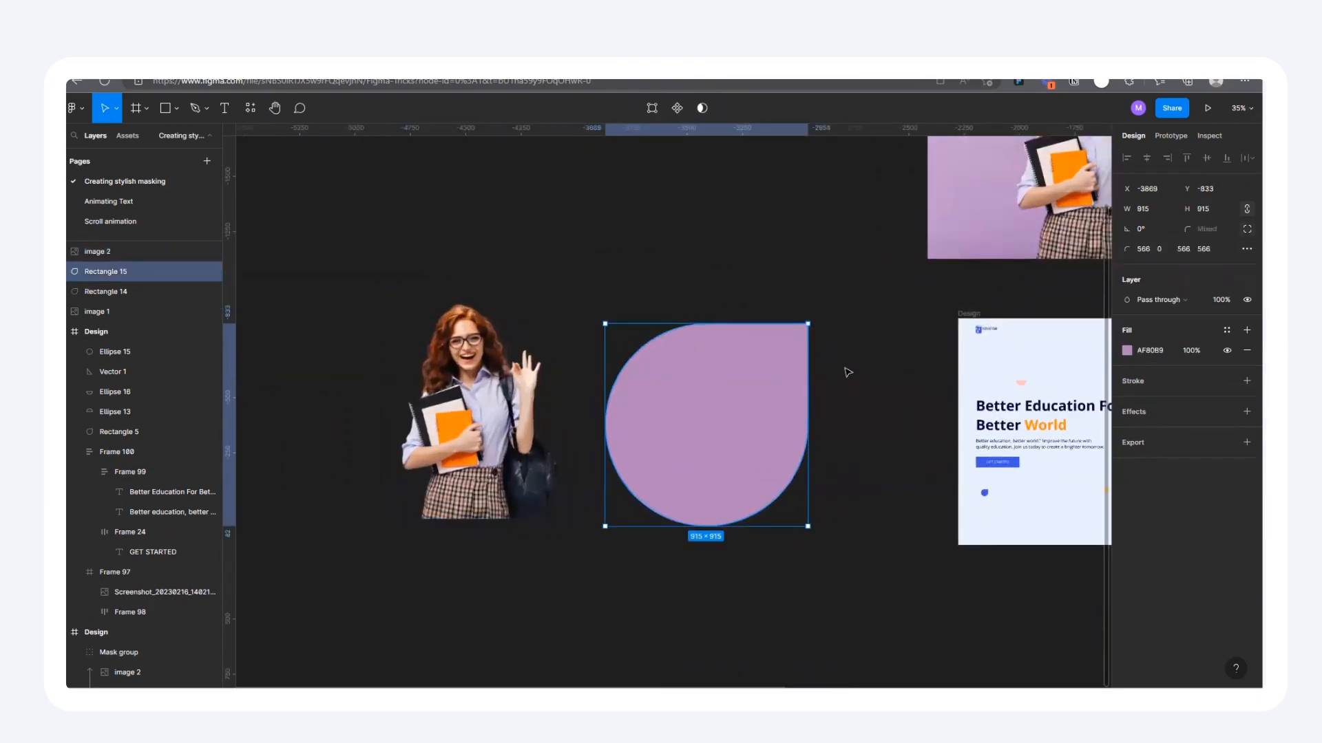
Try offsetting the duplicate teardrop from the original to compare the two layers, and undo the move.
drag(702, 386, 760, 402)
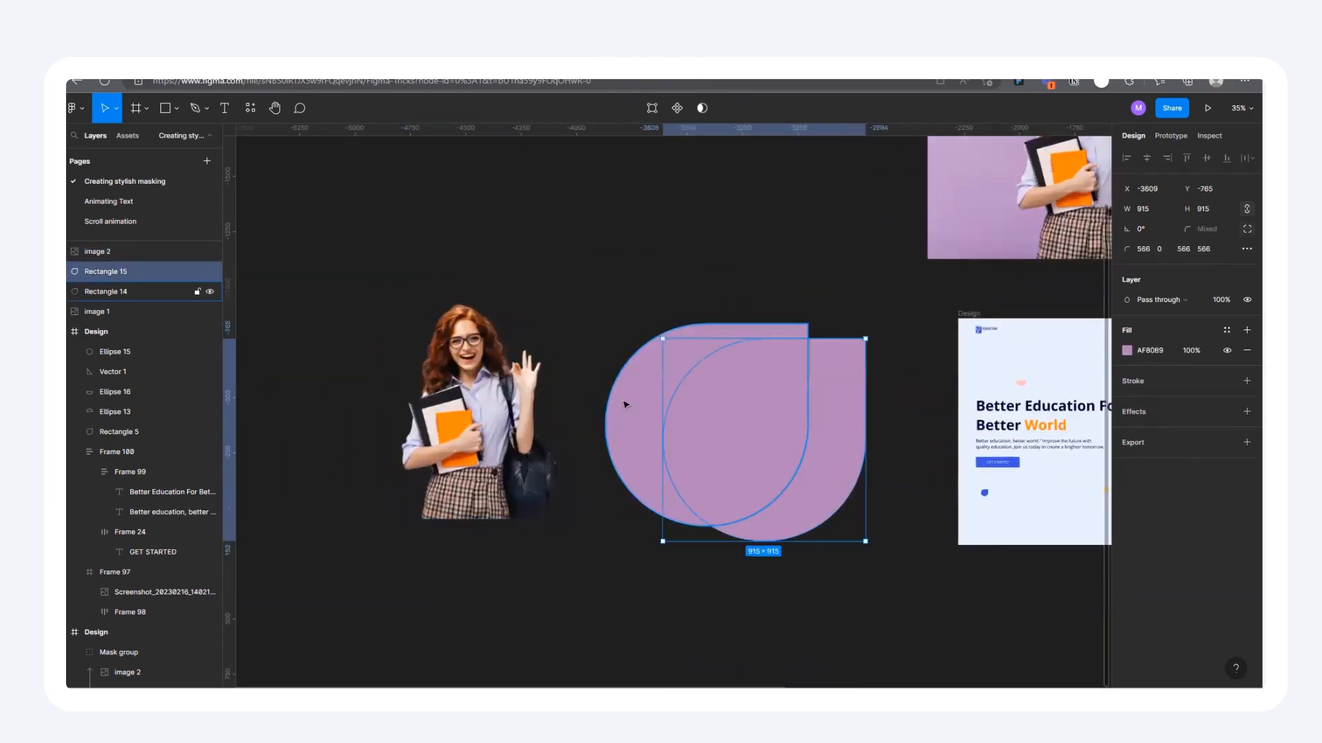
click(625, 406)
key(ctrl+z)
key(ctrl+shift+z)
key(ctrl+z)
key(ctrl+z)
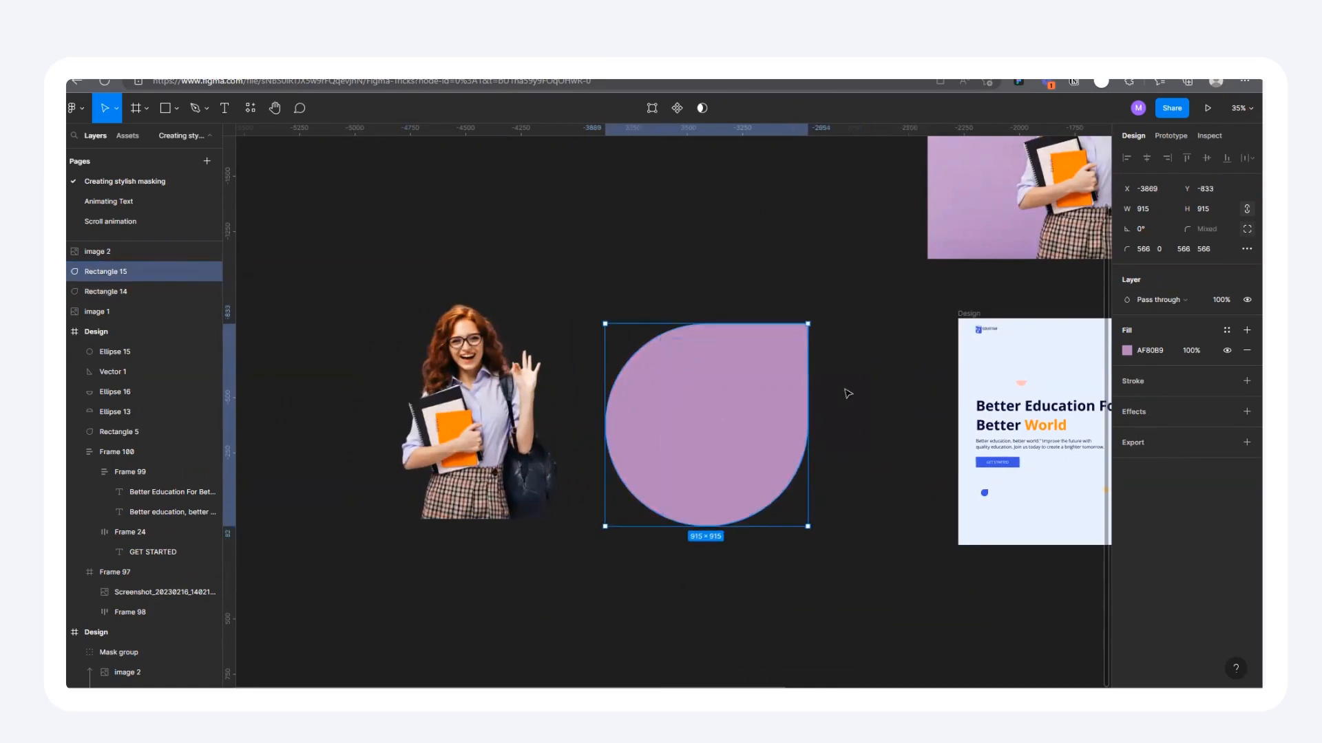
Fill the duplicate teardrop with red C23535, offset it briefly from the purple original, and undo the offset.
click(1128, 350)
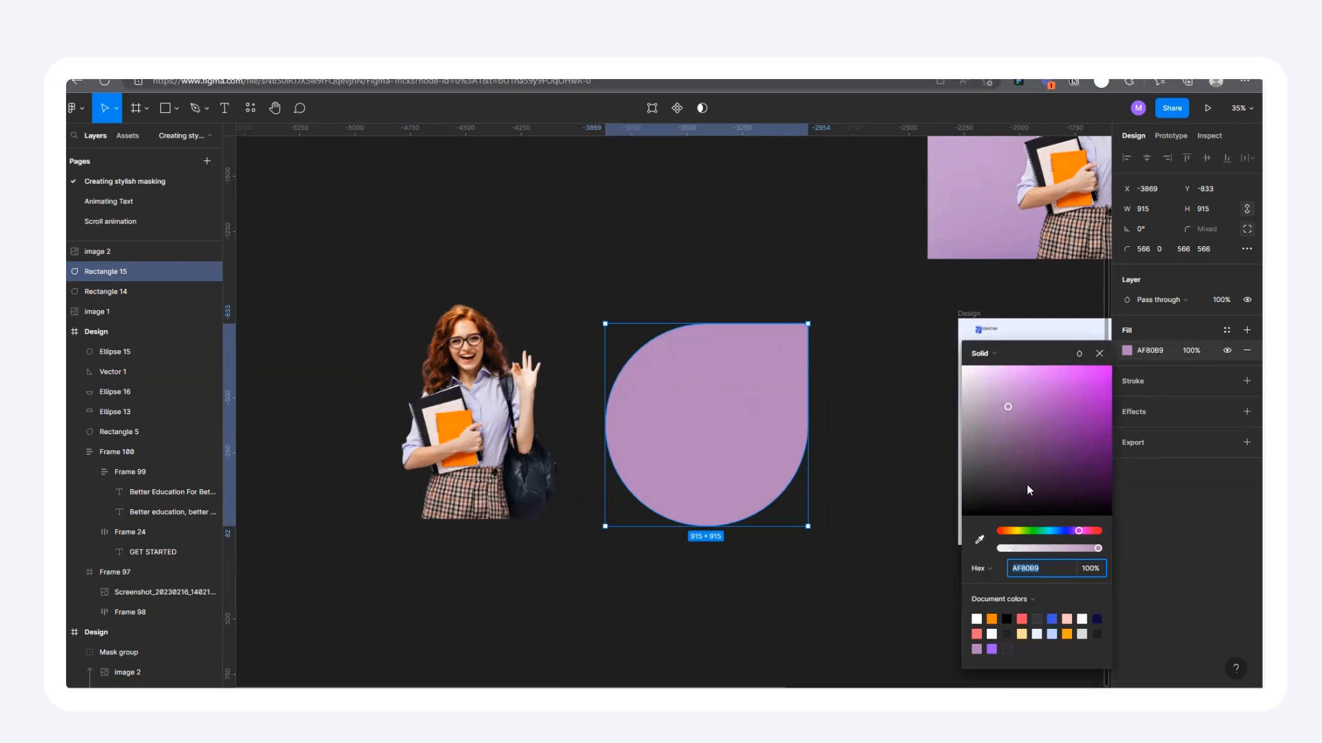
drag(1080, 531, 1099, 531)
drag(1071, 446, 1071, 400)
drag(707, 402, 740, 404)
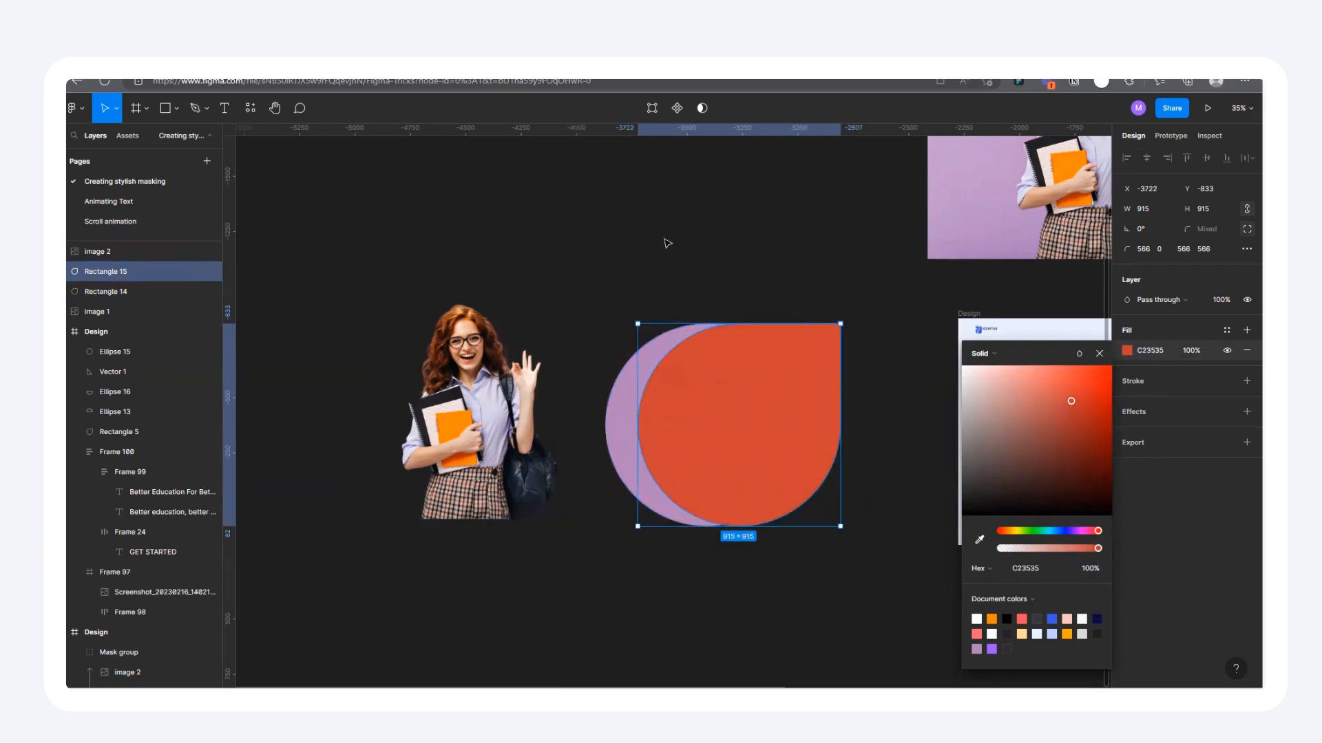
key(ctrl+z)
Move the woman's cut-out onto the red teardrop and enlarge it to about 978 × 1252, with her head above the shape.
click(581, 304)
drag(445, 373, 700, 368)
scroll(734, 419, up, 2)
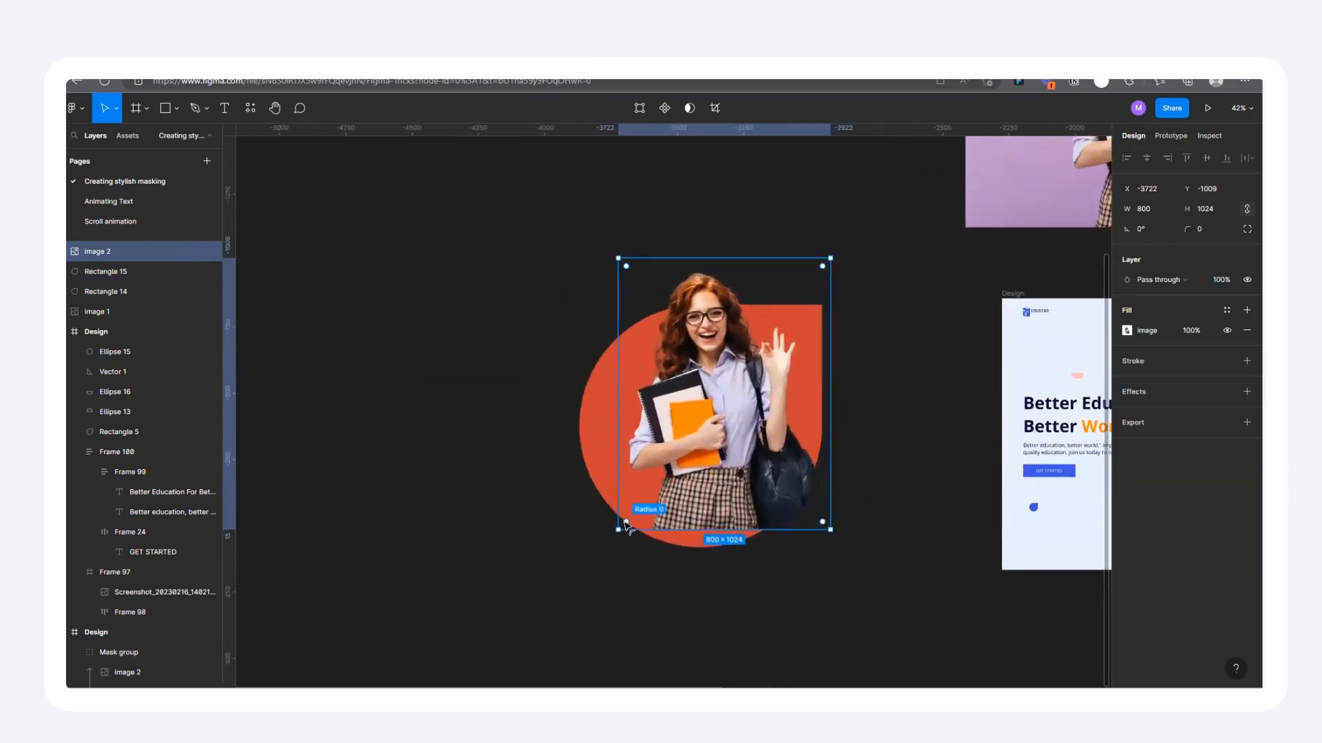
drag(618, 530, 599, 555)
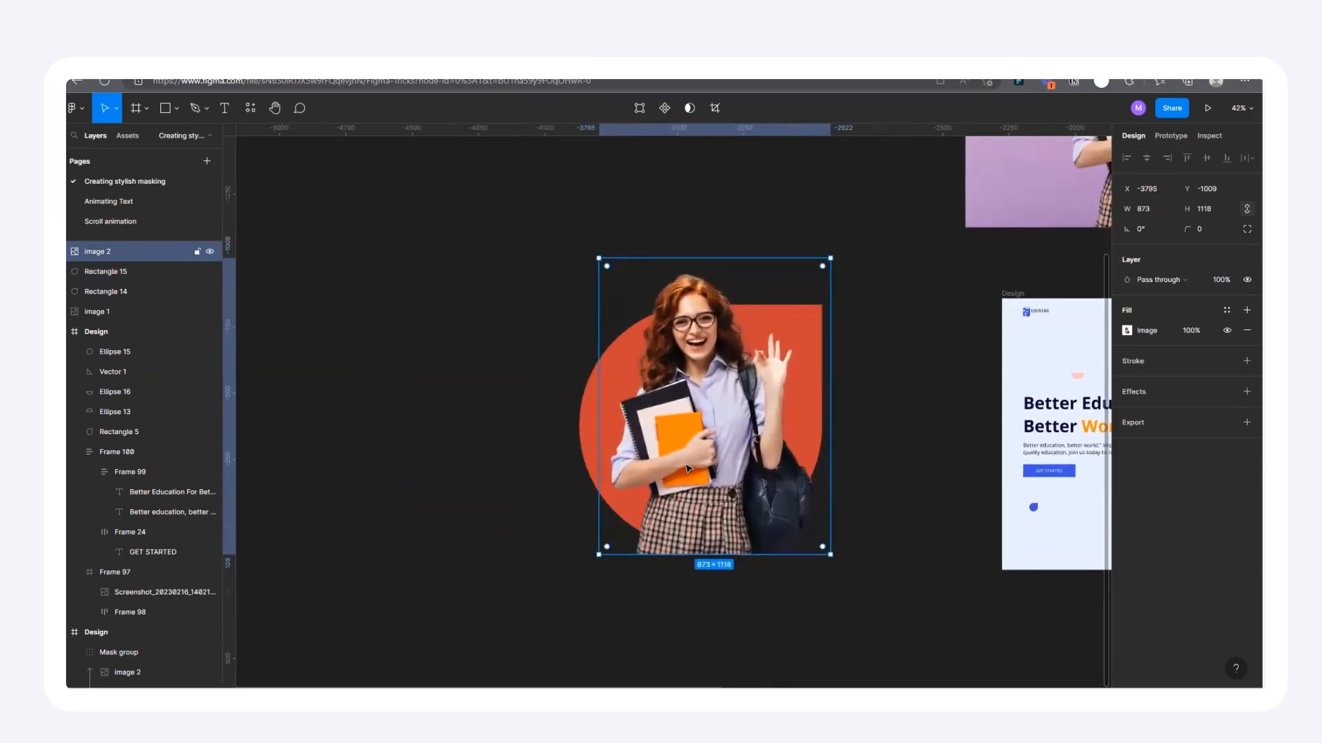
drag(832, 259, 844, 242)
drag(734, 455, 732, 442)
drag(842, 226, 856, 208)
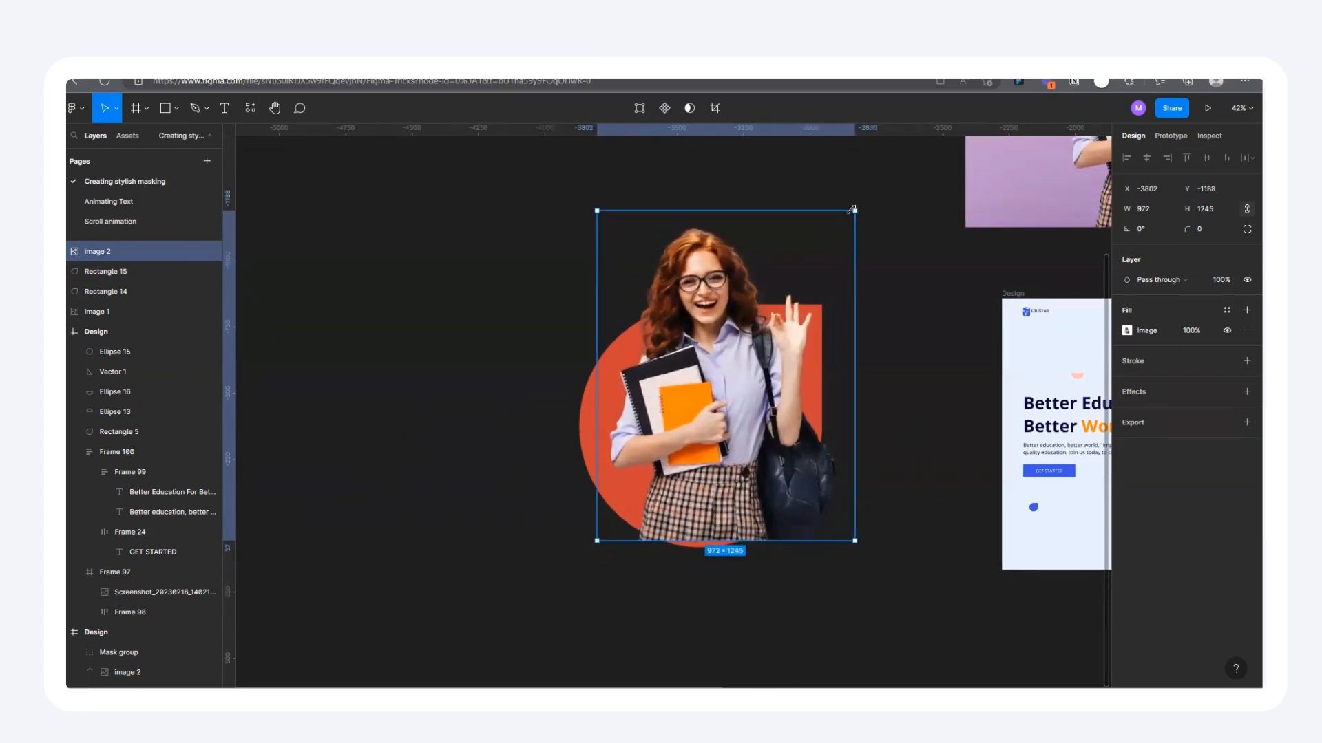
Examine how the woman overlaps the blue backdrop in the original Design frame as a reference for the mask.
scroll(502, 541, down, 4)
drag(1109, 334, 921, 398)
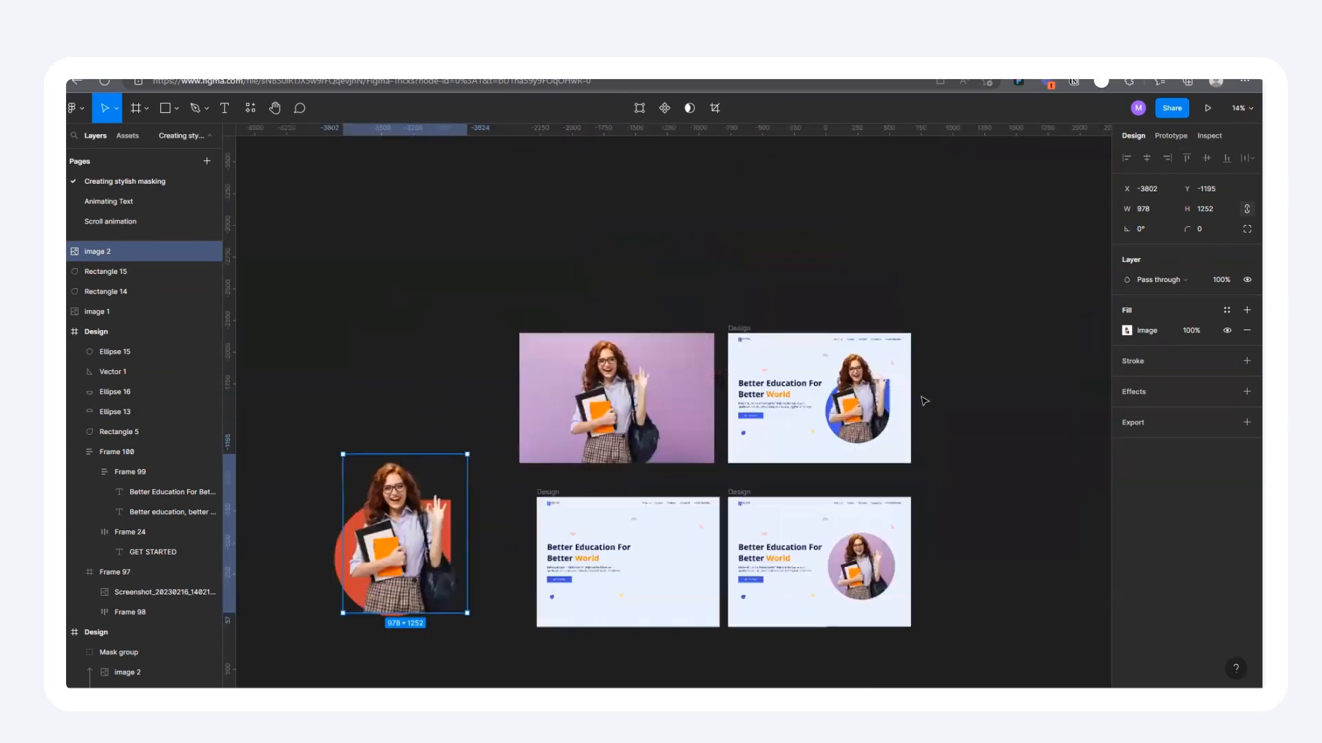
scroll(912, 399, up, 3)
scroll(864, 392, up, 3)
scroll(843, 375, up, 4)
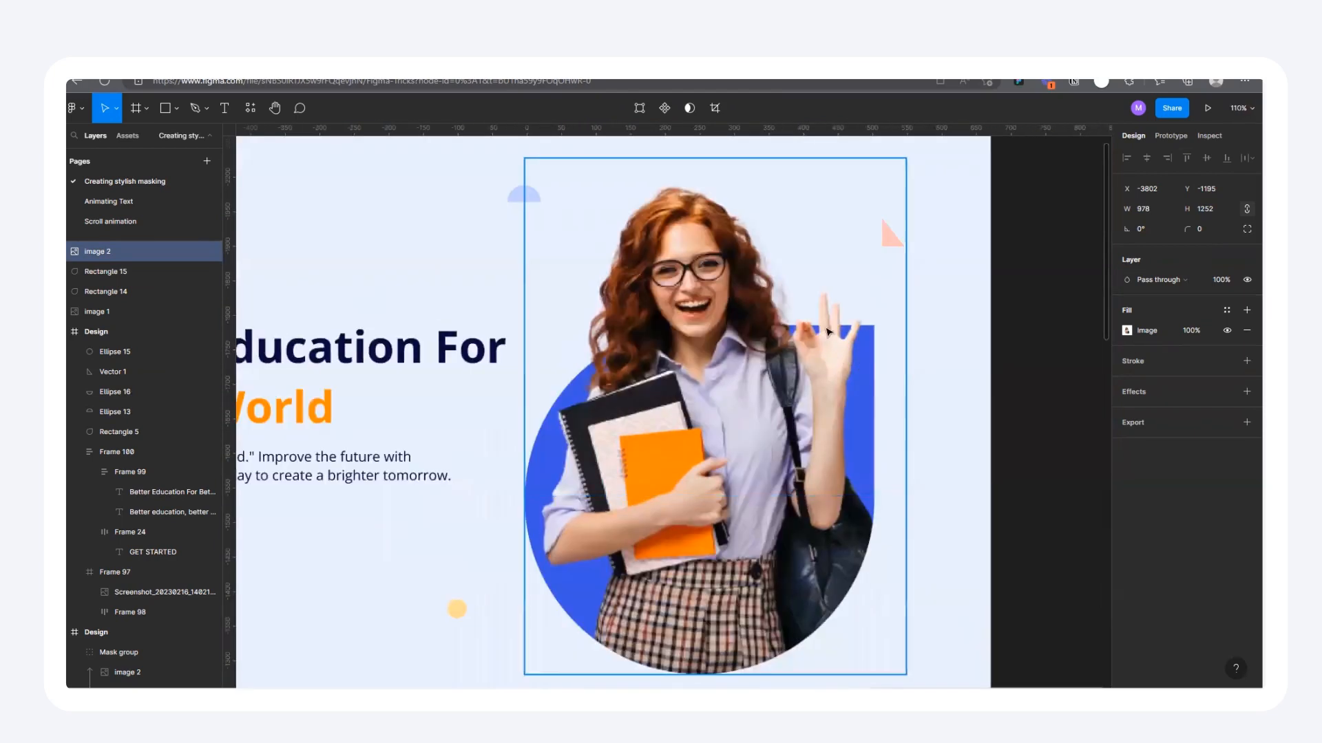
scroll(929, 317, down, 8)
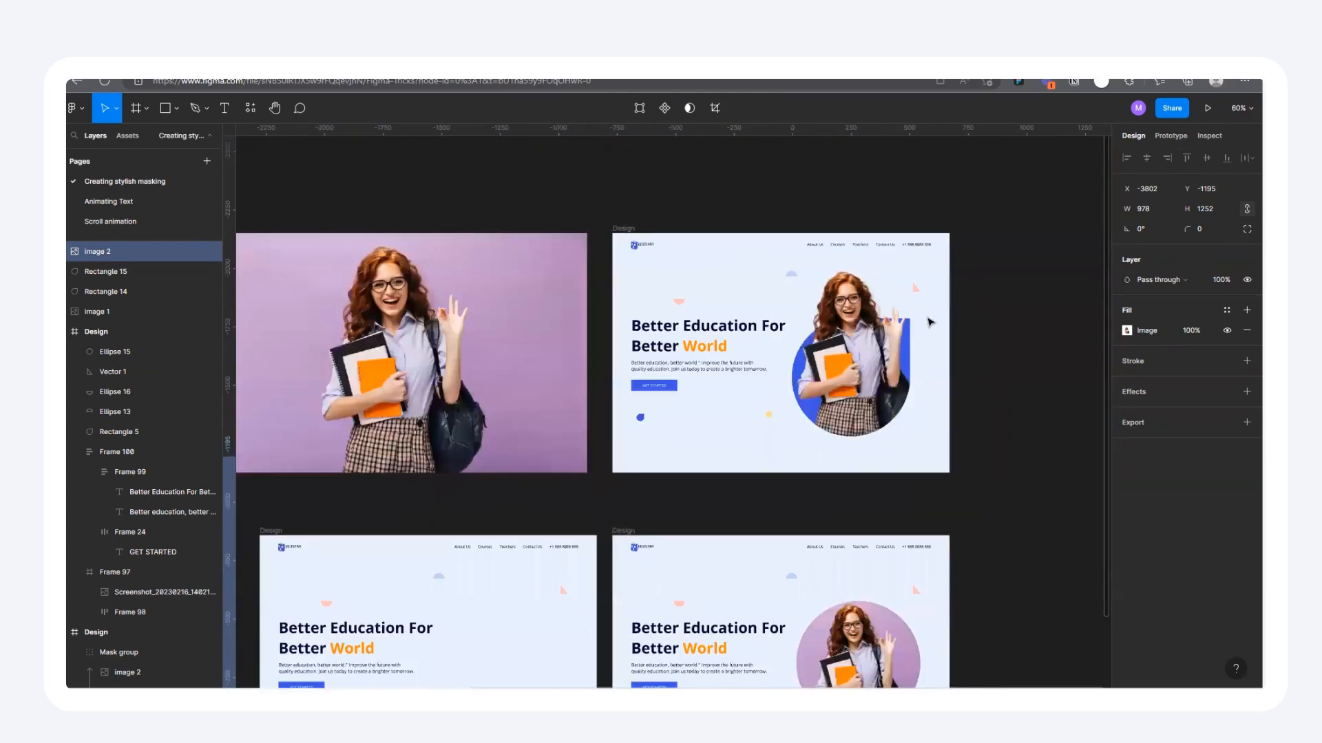
Enlarge the woman's cut-out over the red teardrop to about 1028 × 1316 and shift it slightly over the shape.
scroll(590, 450, up, 5)
scroll(658, 502, down, 1)
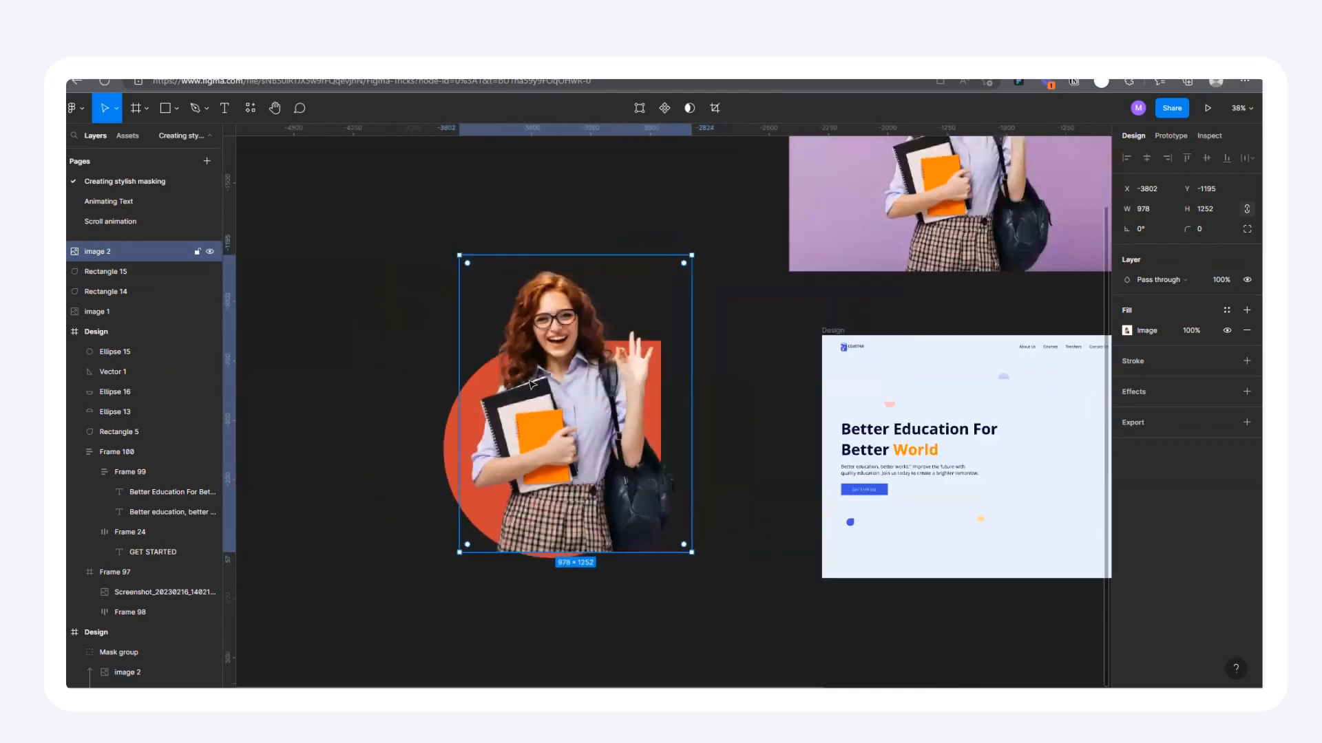
scroll(532, 385, up, 2)
drag(802, 168, 821, 143)
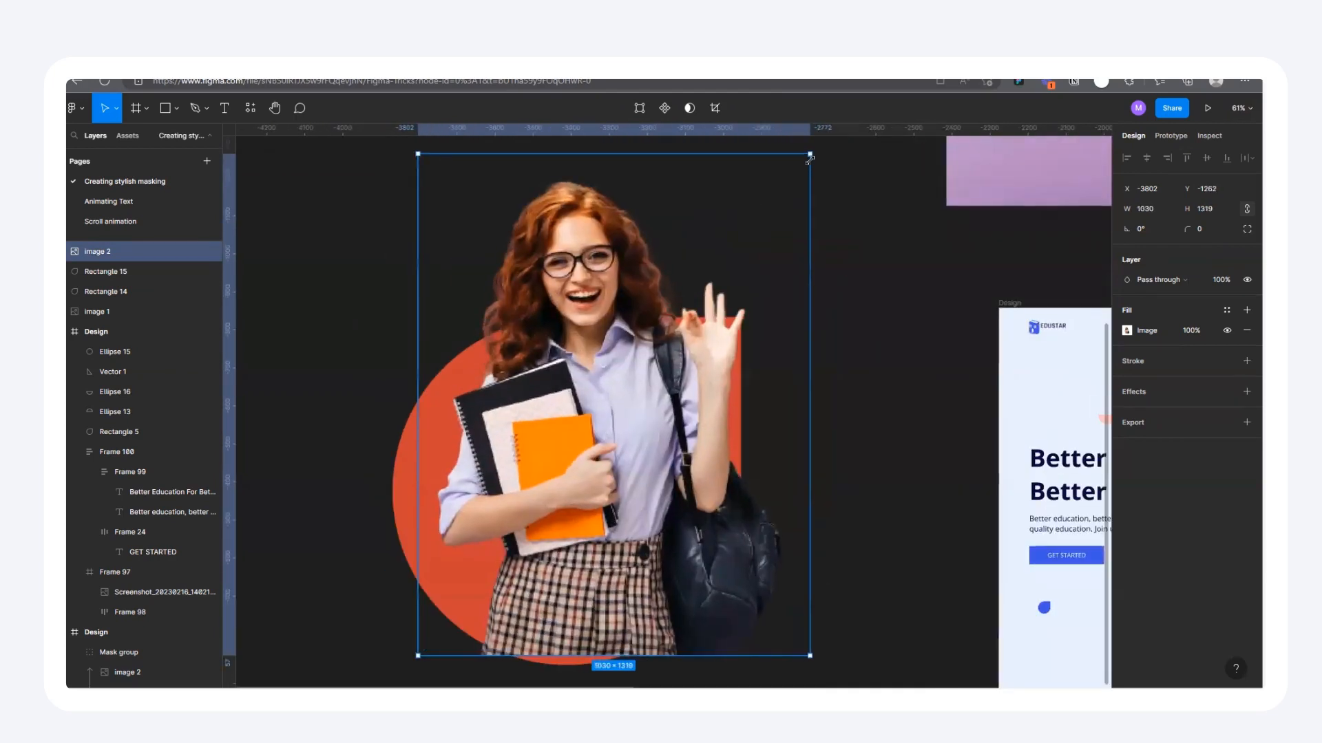
drag(678, 383, 673, 382)
scroll(673, 382, down, 3)
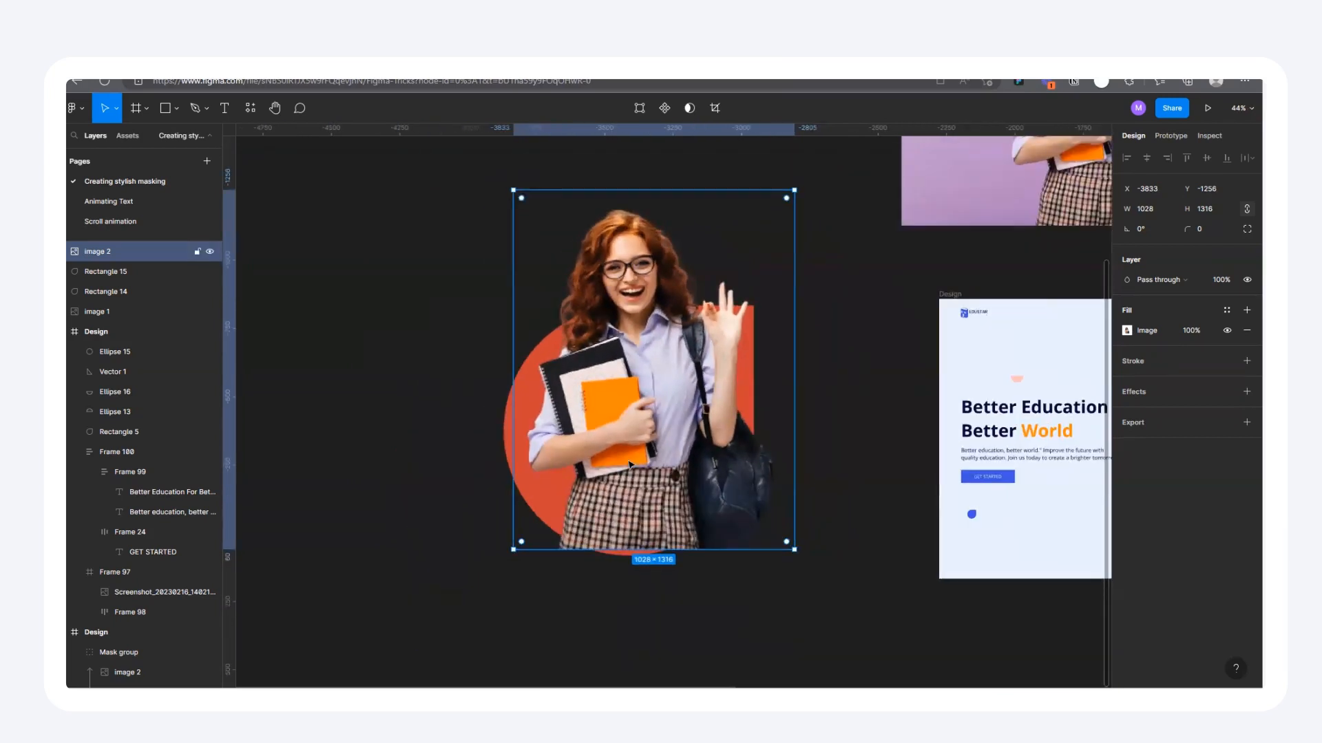
Align the woman's cut-out with the red teardrop's left and bottom edges, at X -3869, Y -1234.
drag(623, 467, 614, 473)
scroll(601, 623, up, 3)
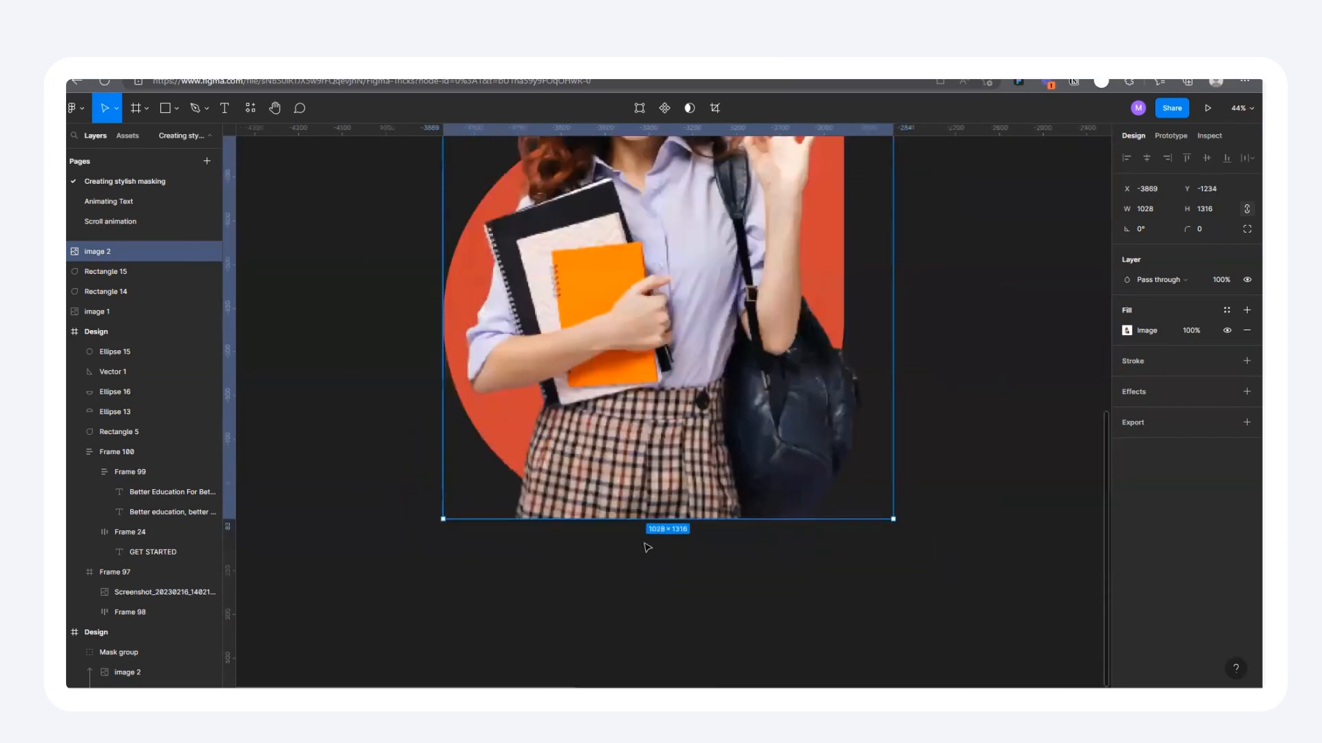
scroll(698, 345, down, 5)
scroll(591, 525, up, 2)
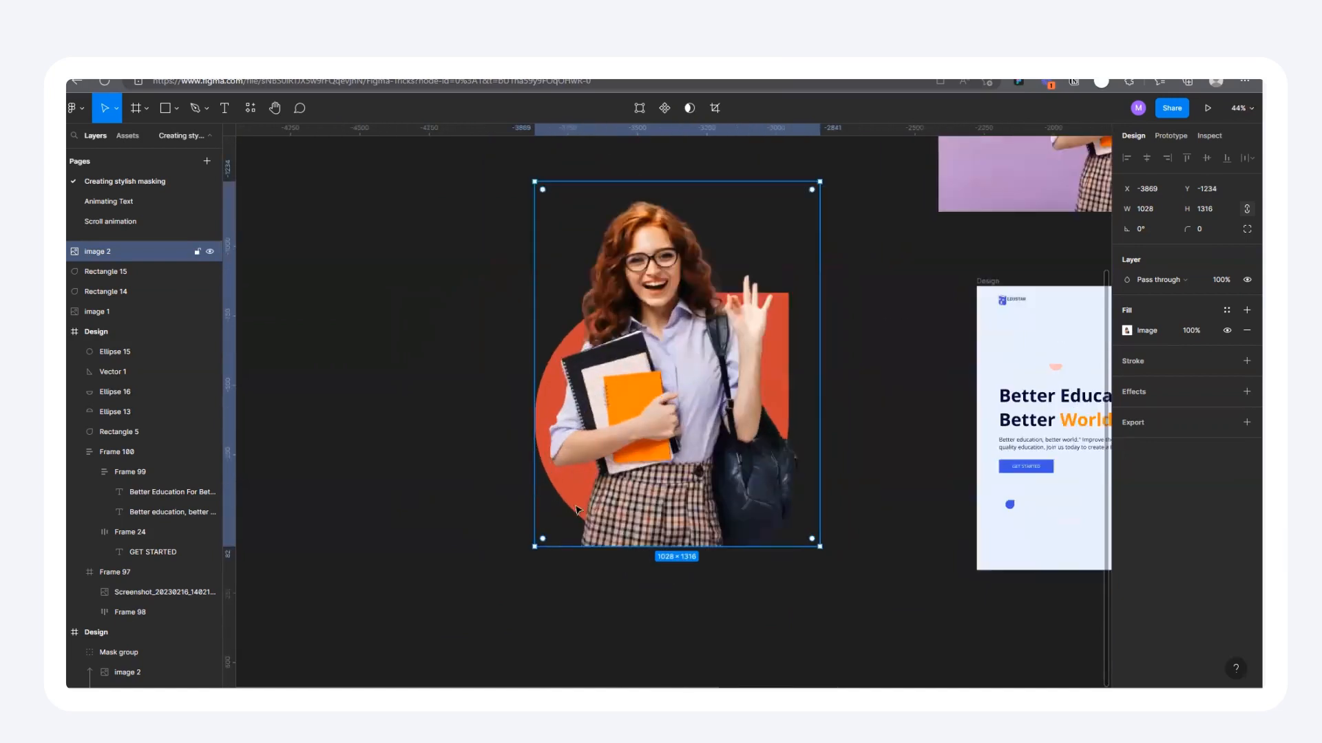
scroll(629, 465, up, 3)
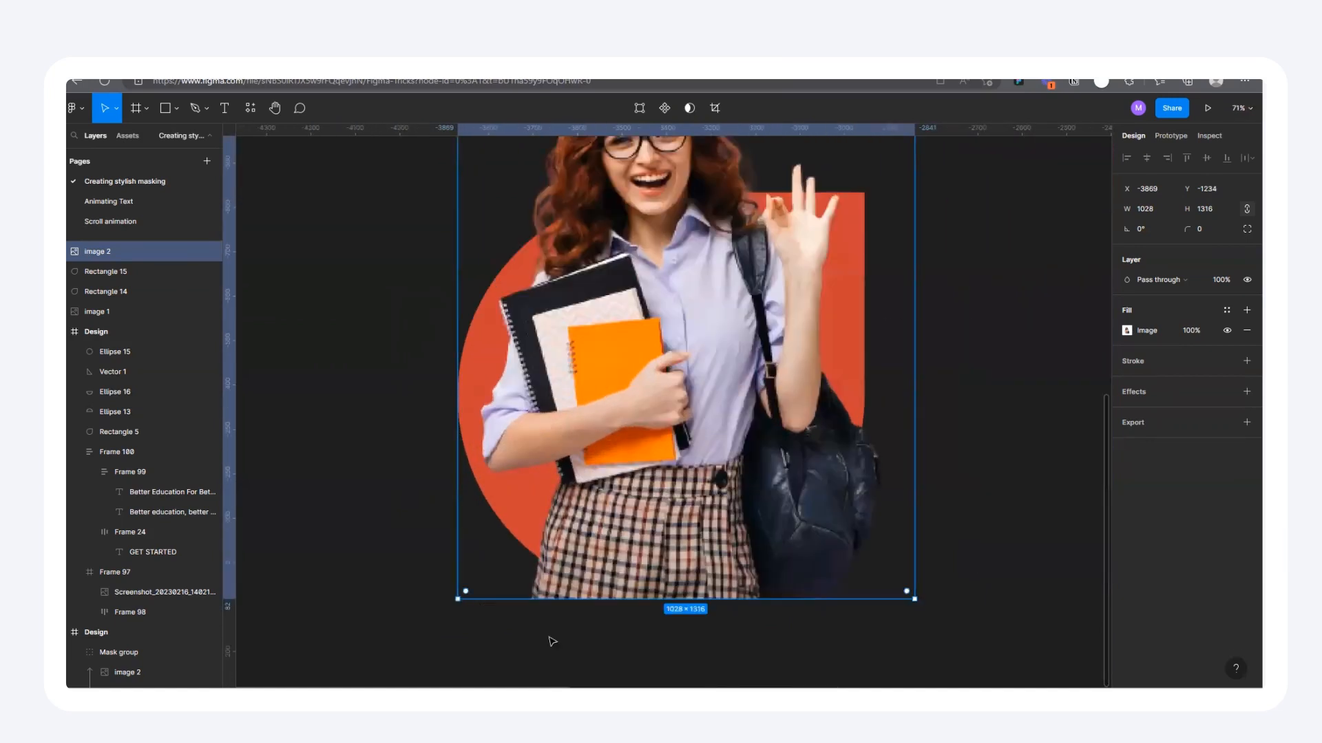
scroll(553, 570, down, 2)
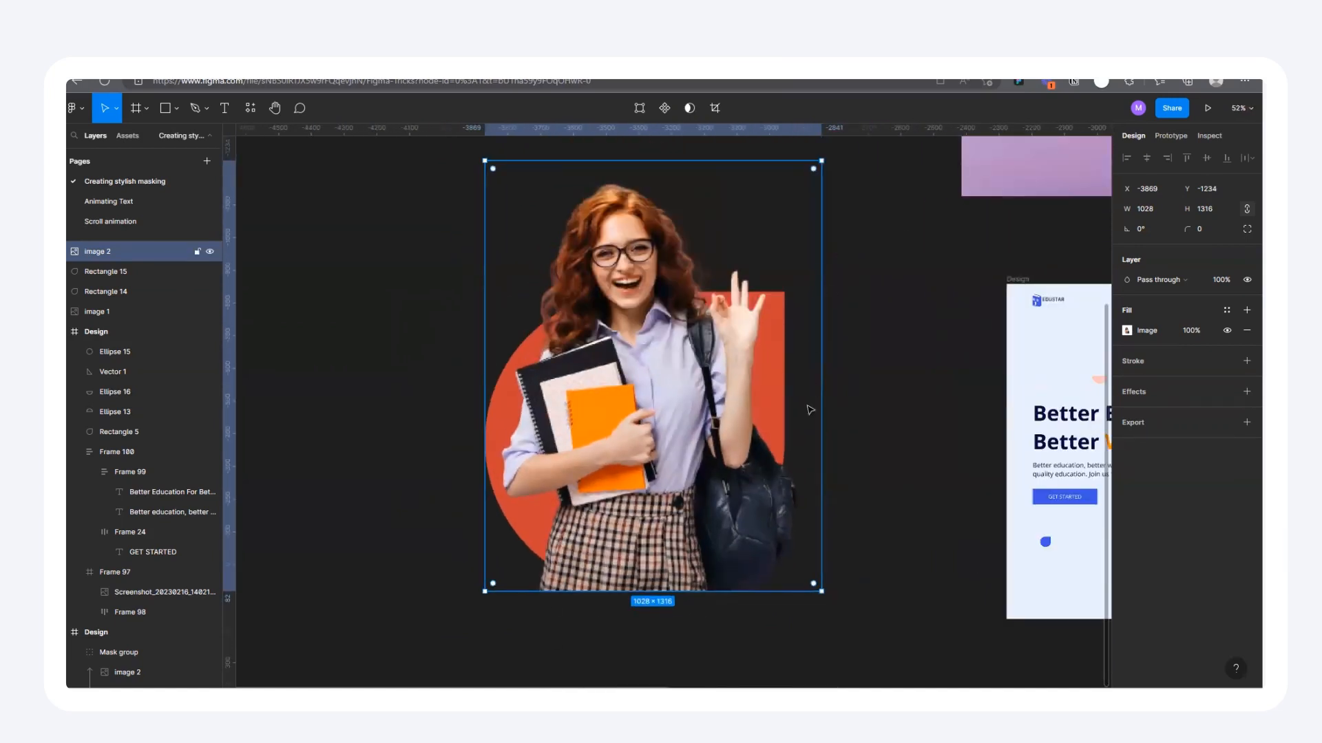
click(911, 393)
Rename the purple teardrop layer as Background and the red teardrop layer as Top Shape.
click(651, 417)
double_click(105, 291)
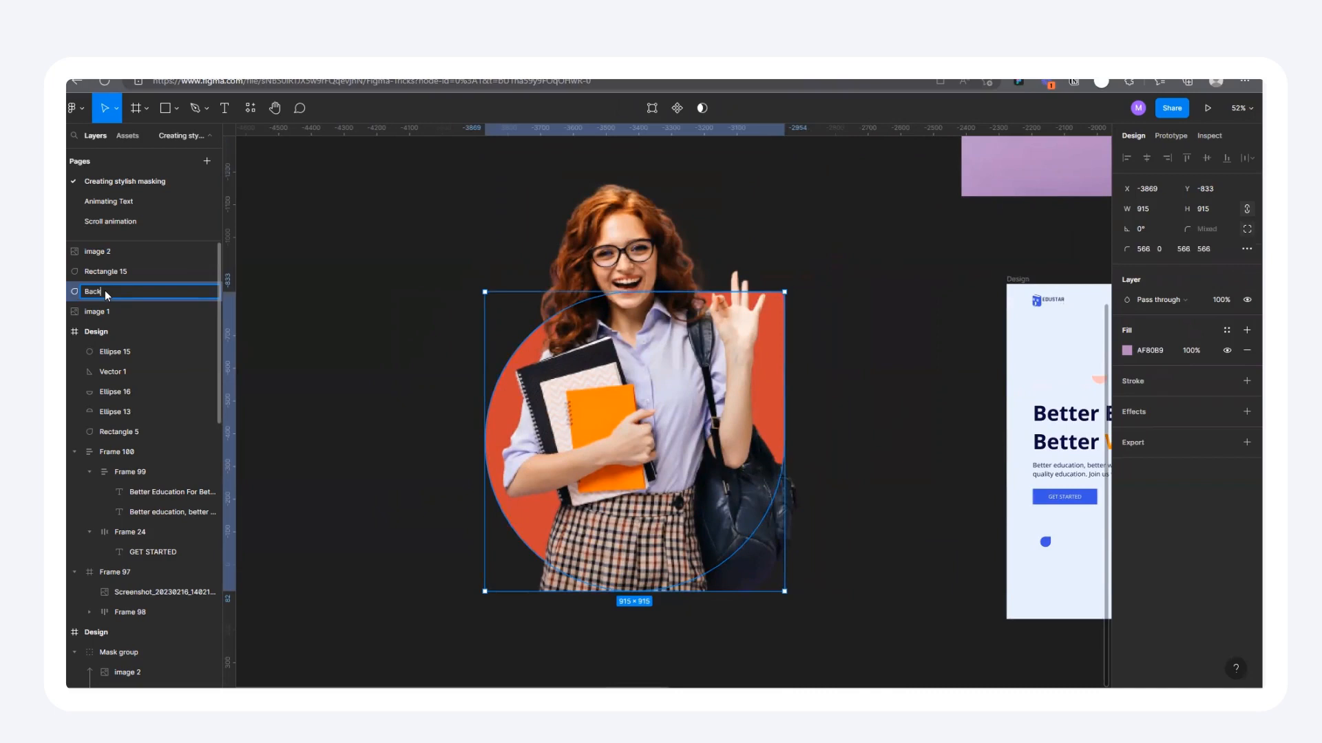
double_click(131, 271)
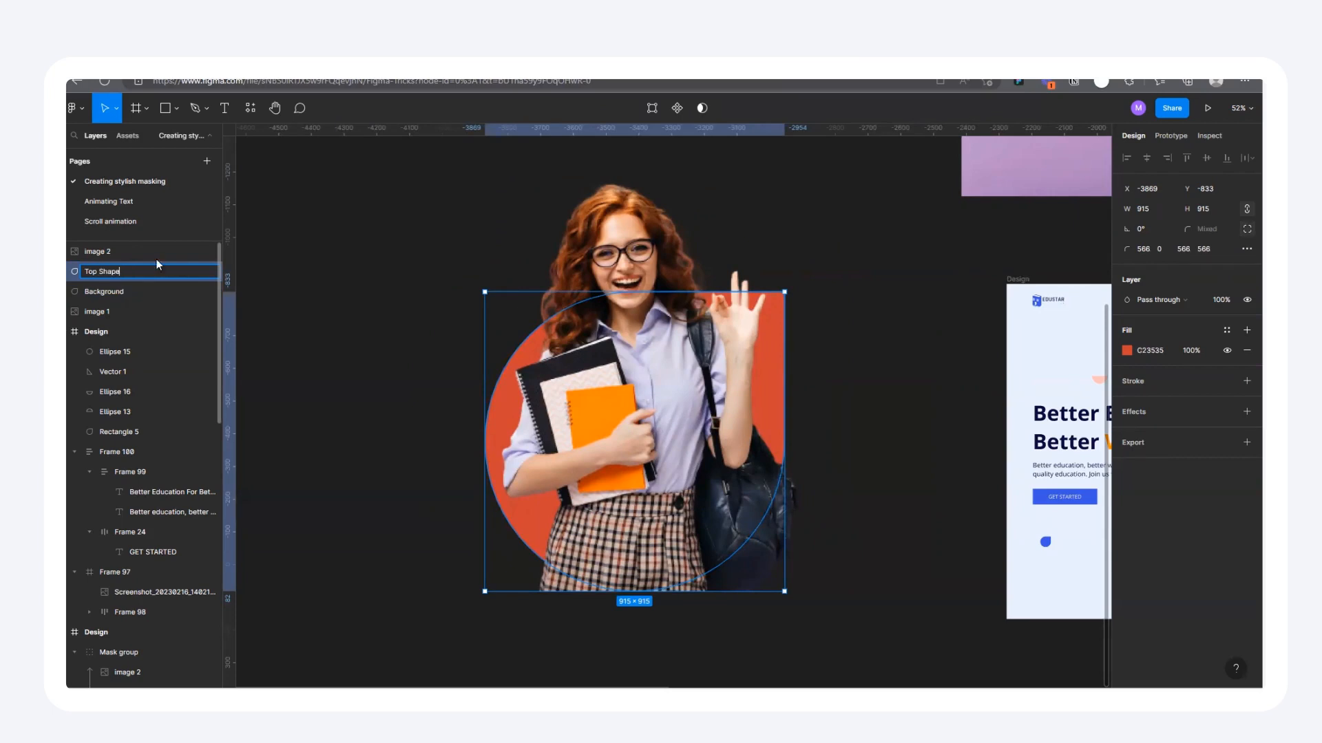
click(266, 258)
Review which teardrop is Top Shape and which is Background, and how Top Shape pairs with the woman's cut-out.
click(89, 271)
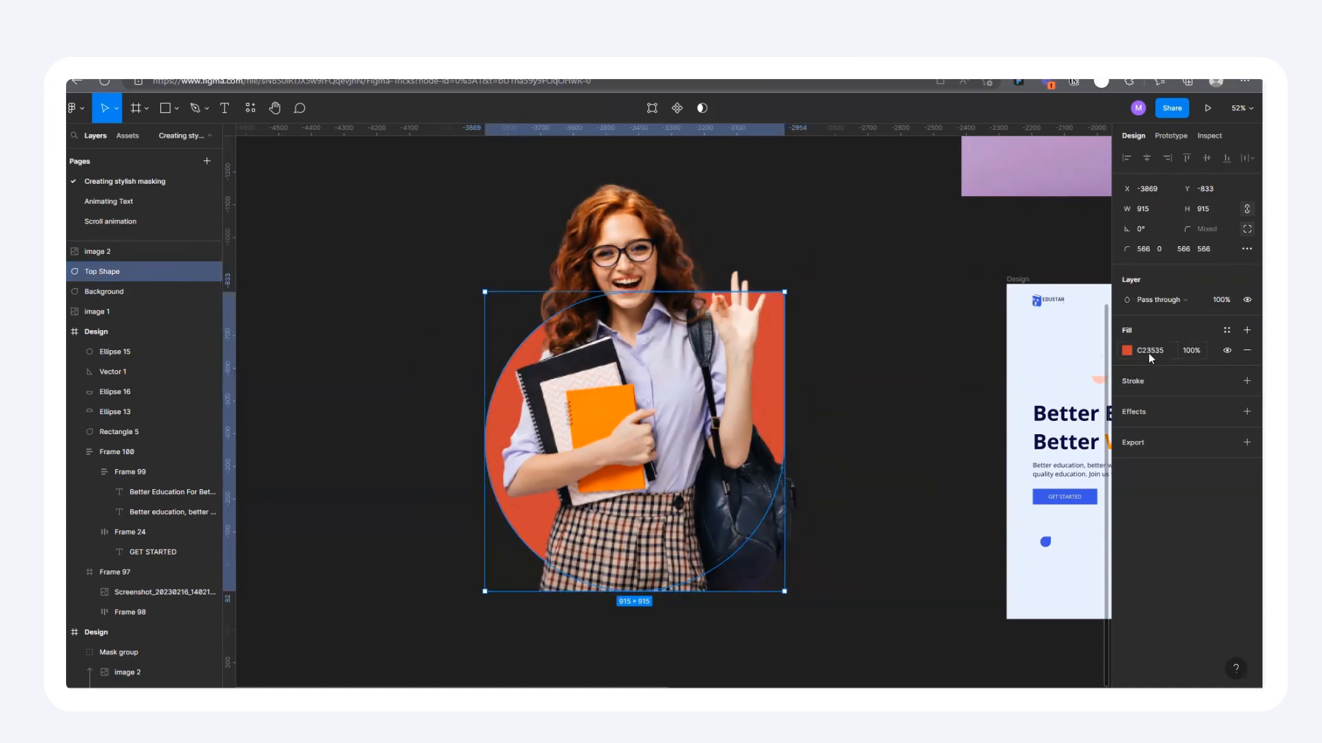
click(110, 291)
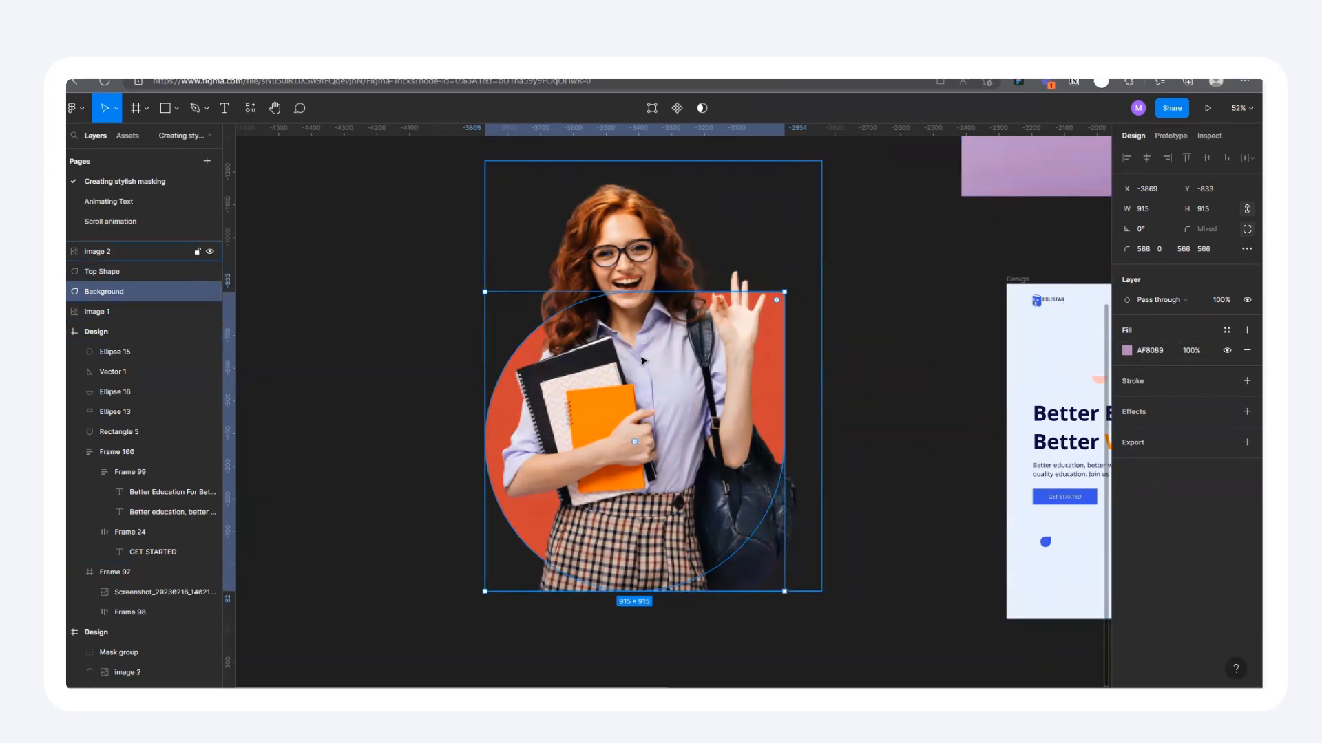
click(119, 273)
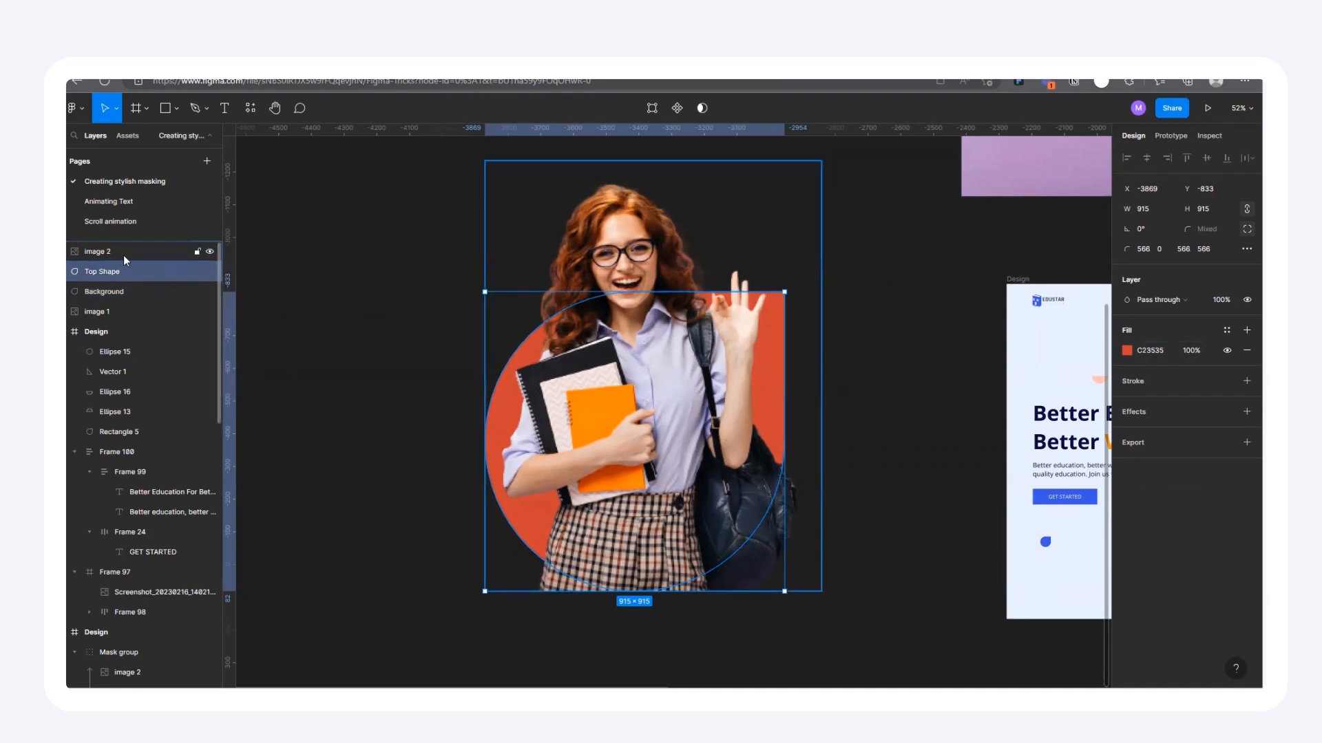
shift+click(125, 251)
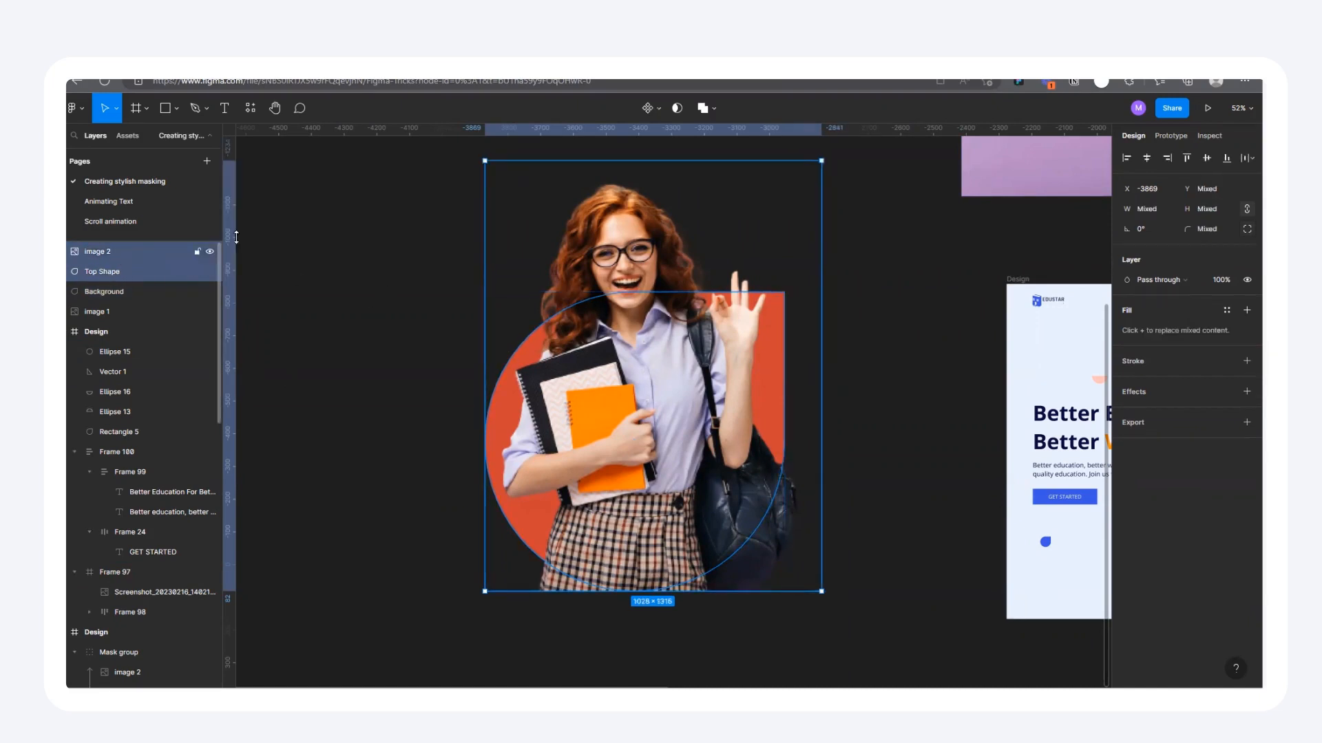
click(370, 270)
Copy the woman's cut-out, and use Top Shape as a mask on the original cut-out.
click(604, 300)
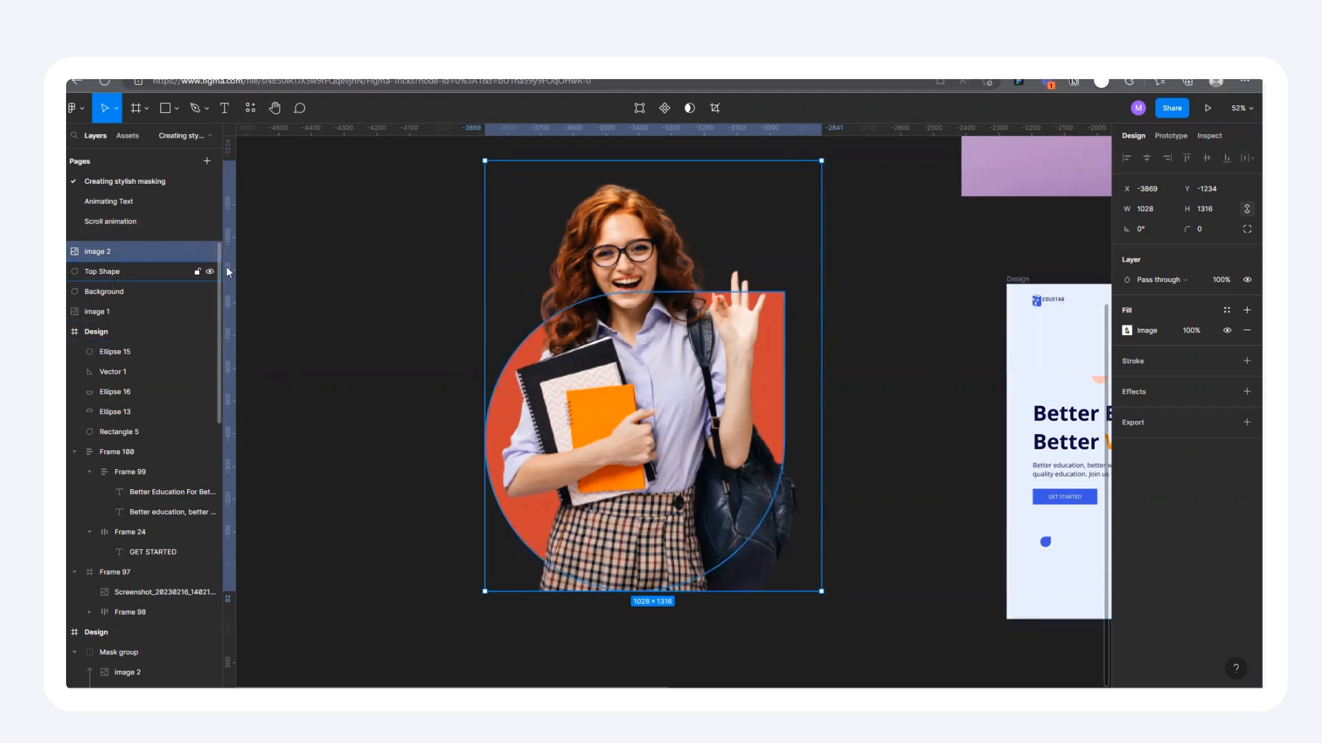
shift+click(108, 274)
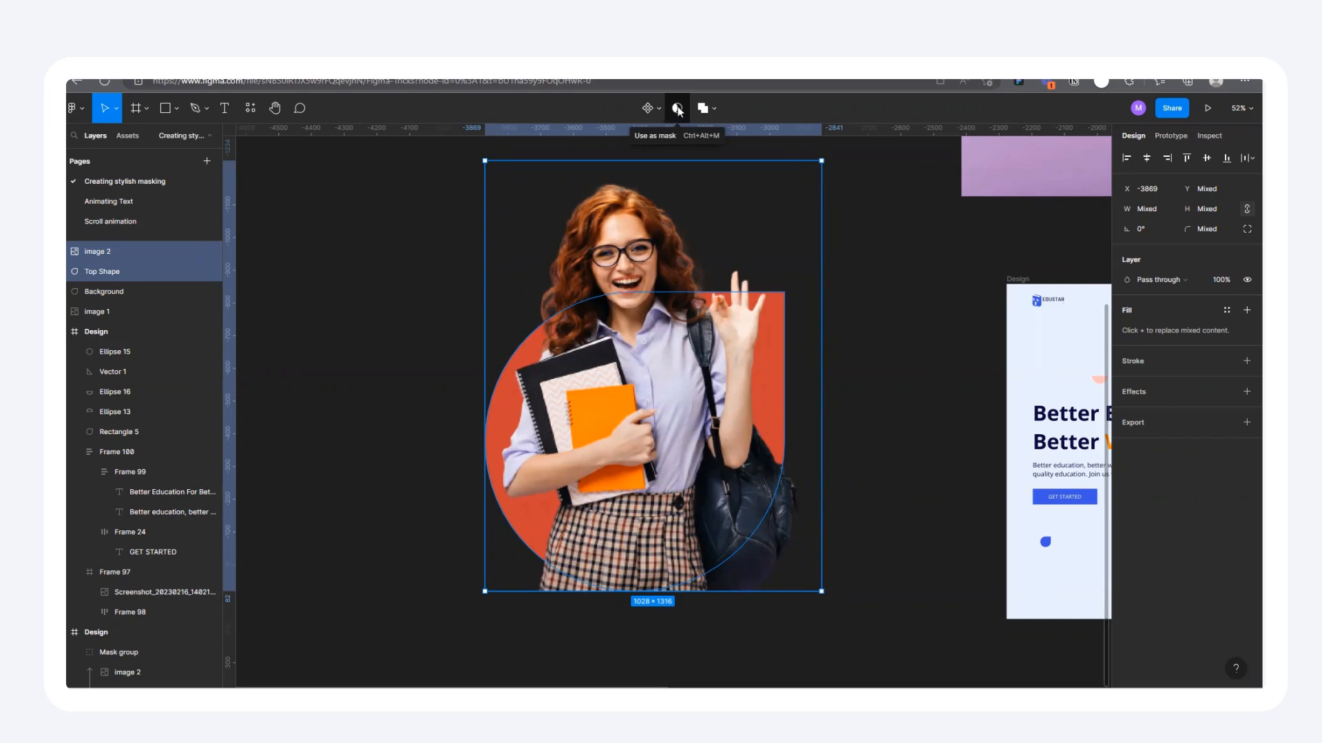
click(678, 108)
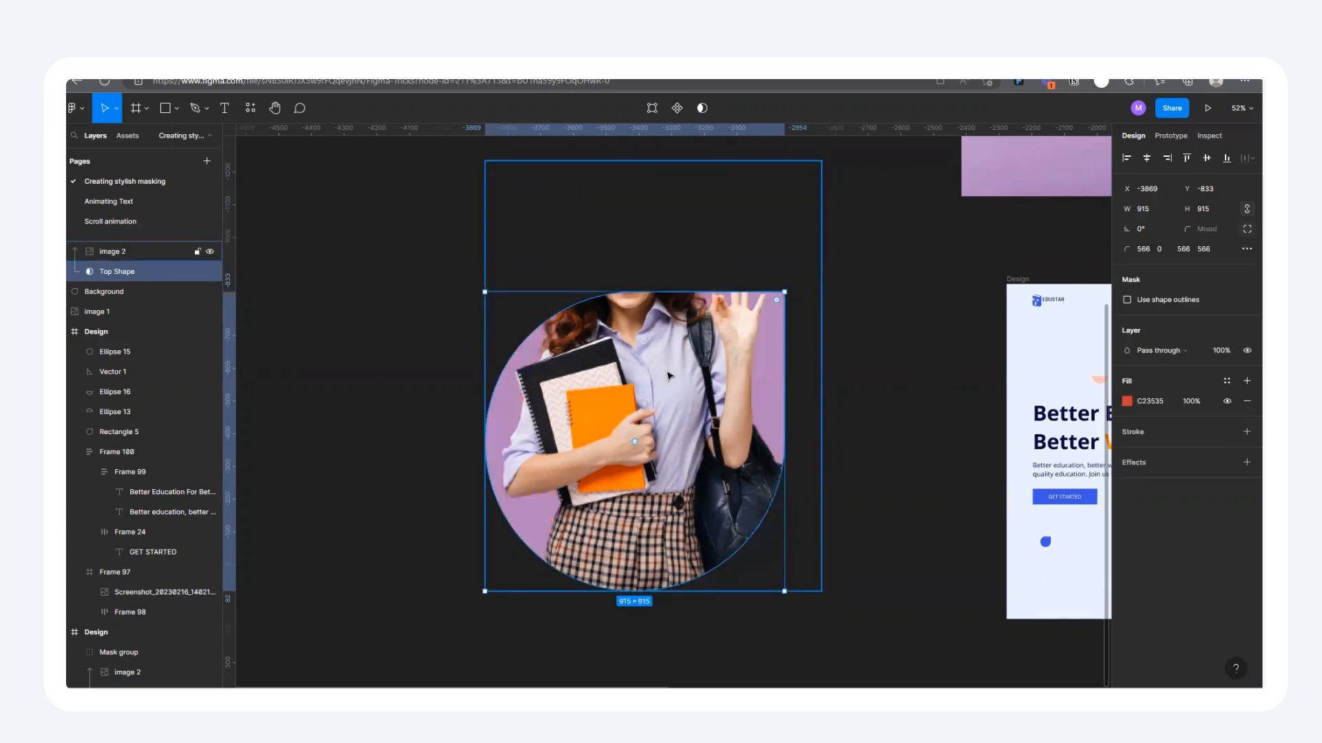
click(839, 333)
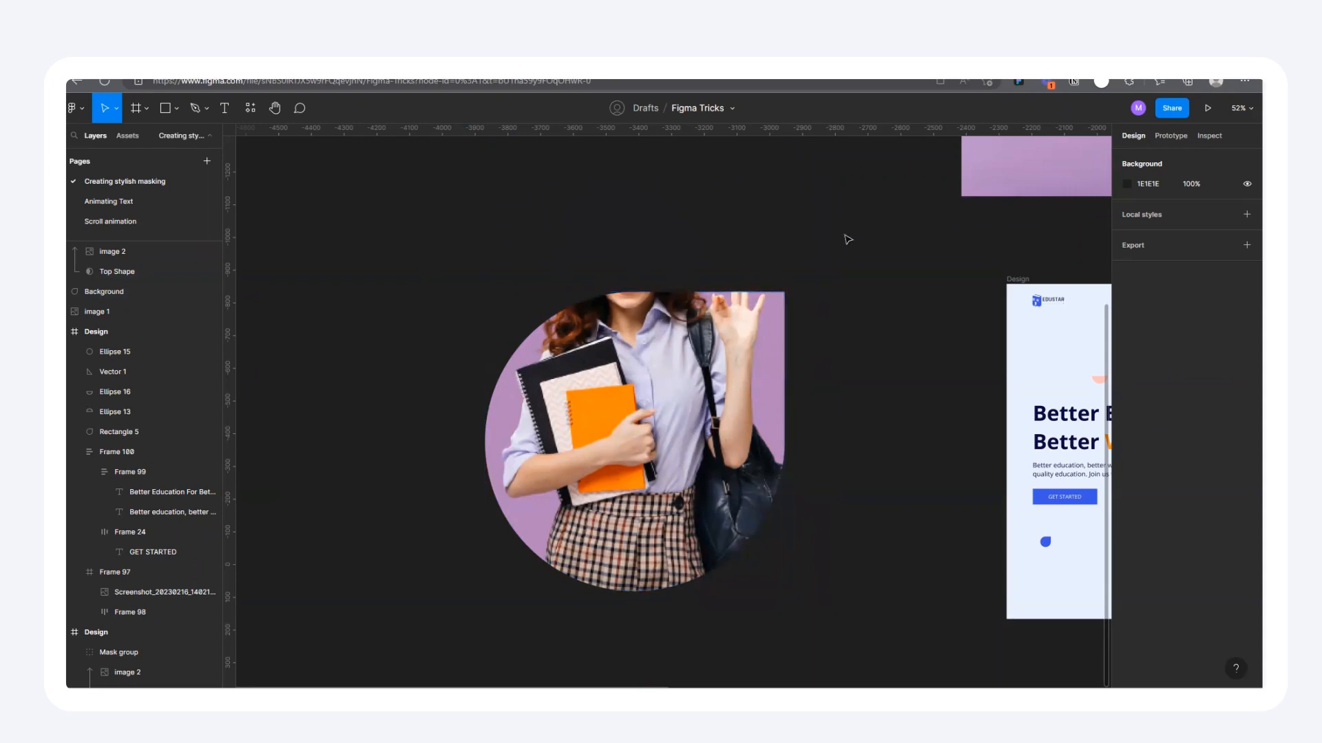
Paste the copied cut-out in place above the mask group and crop away its lower part, to about 1028 × 847.
key(ctrl+v)
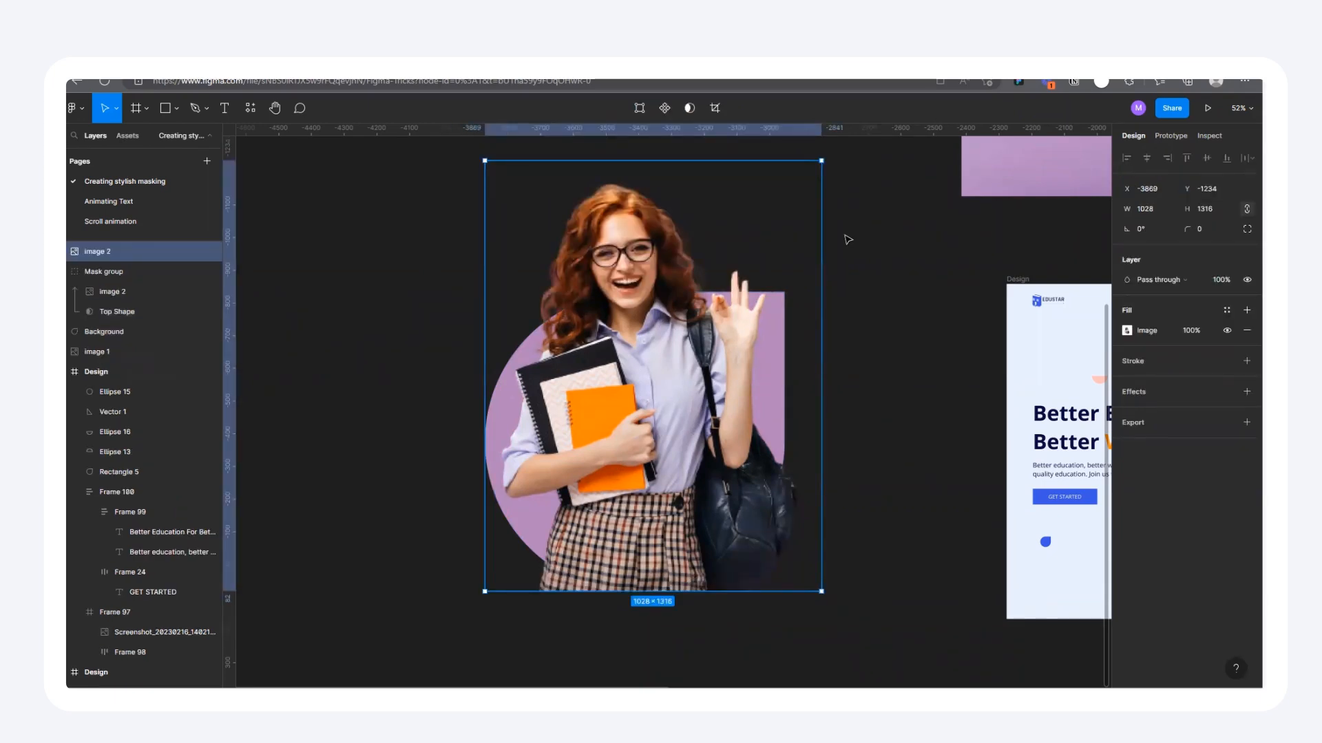
click(1127, 332)
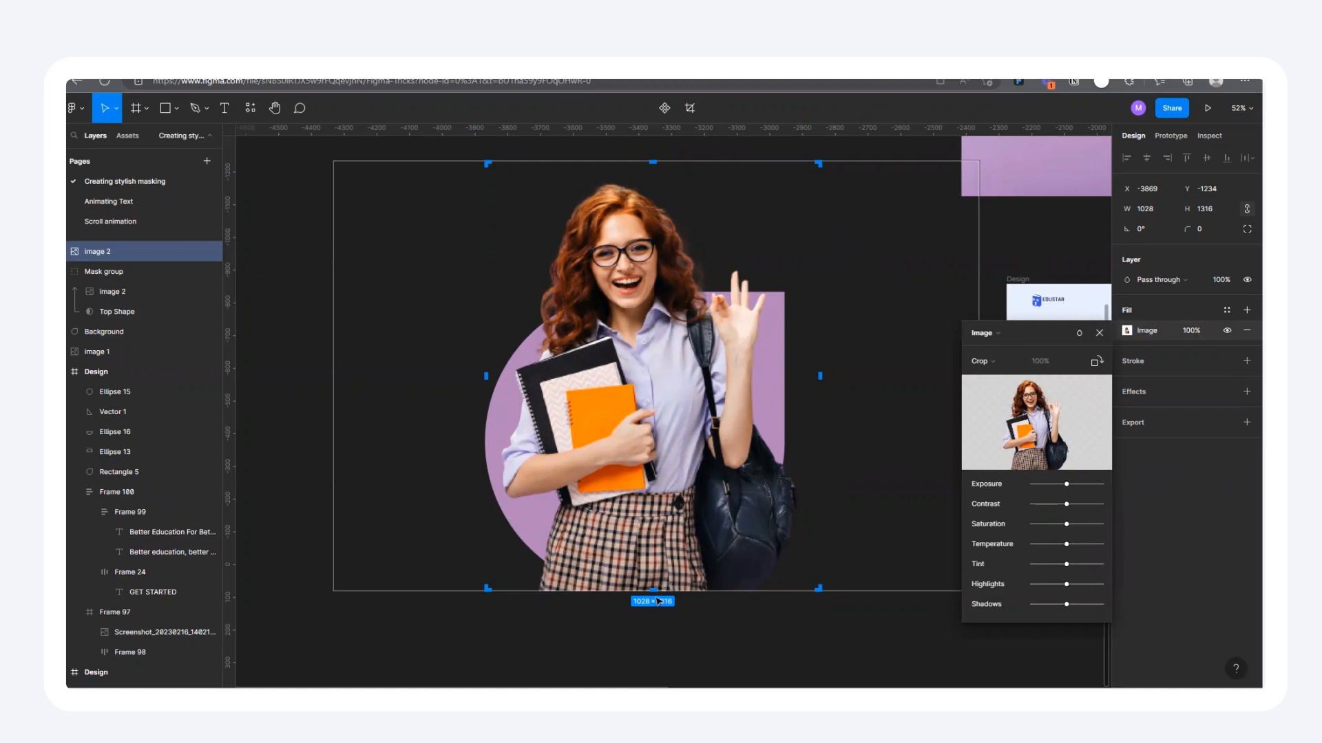
drag(653, 591, 688, 458)
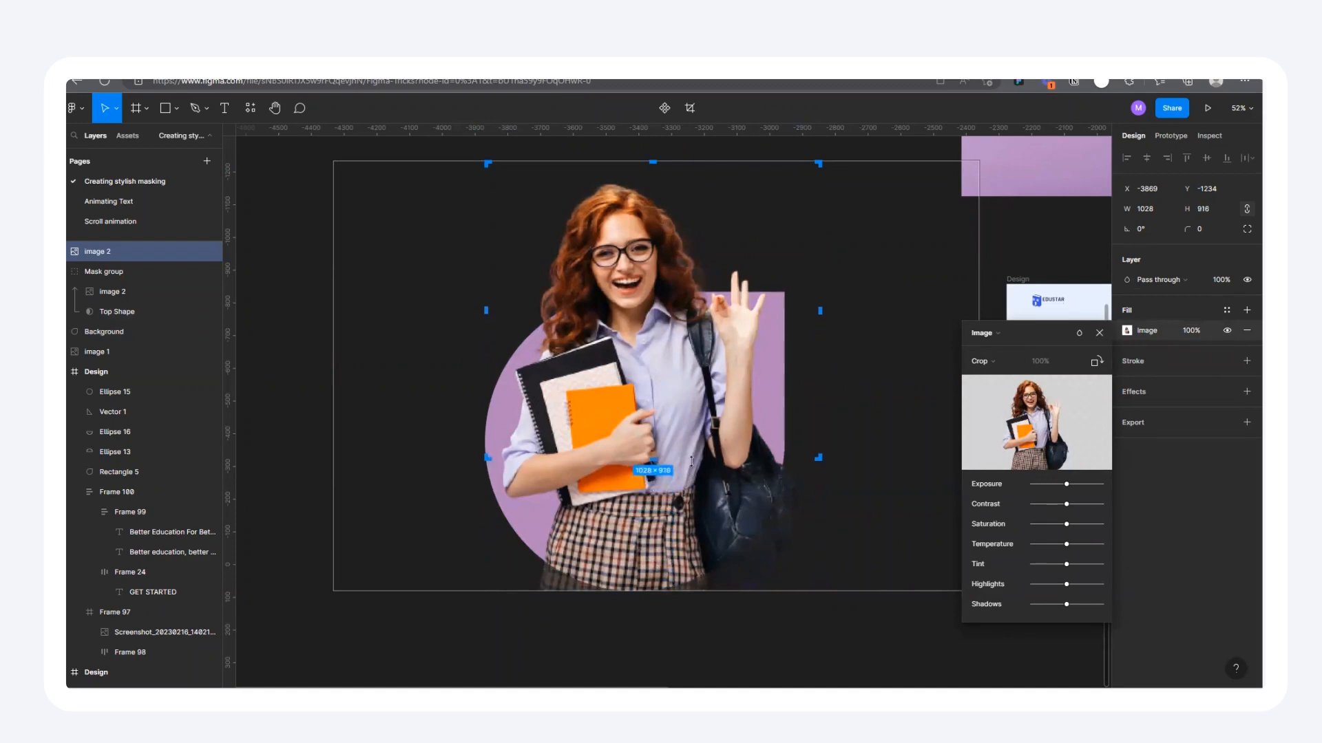
scroll(803, 584, up, 5)
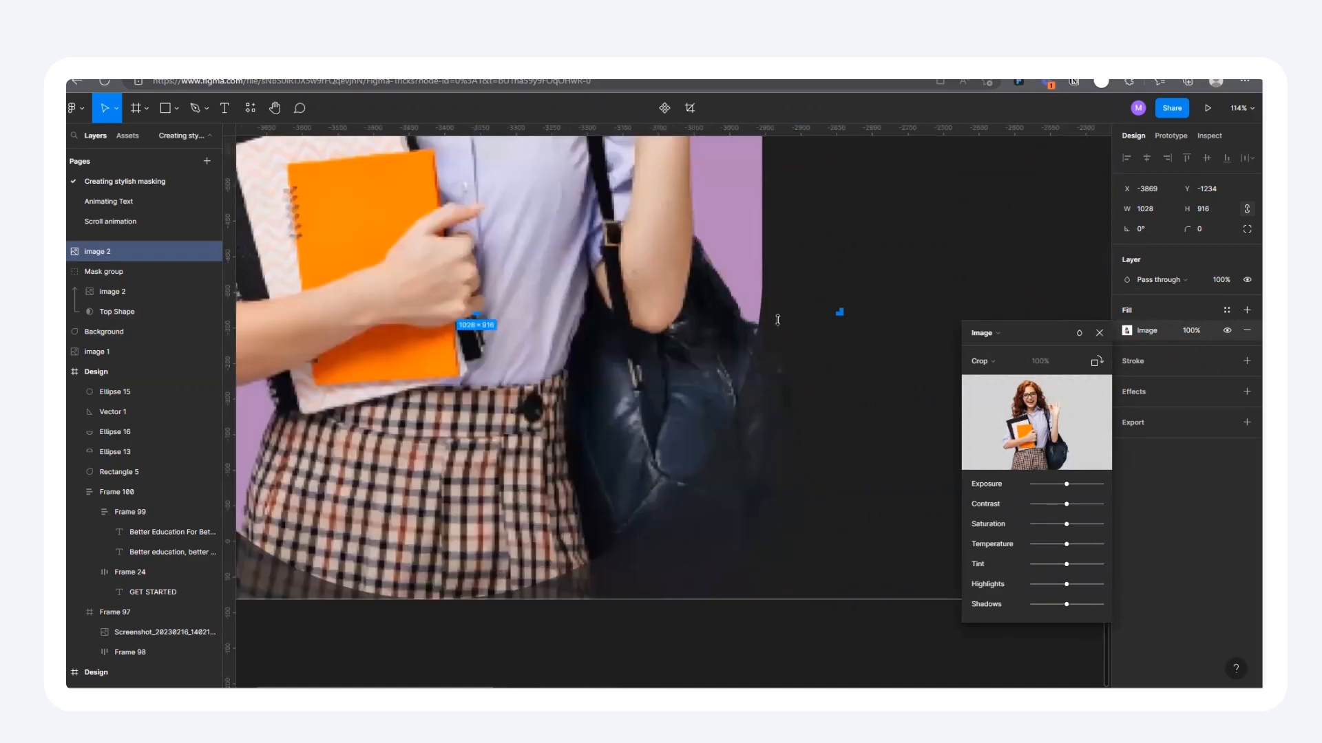
scroll(752, 424, down, 3)
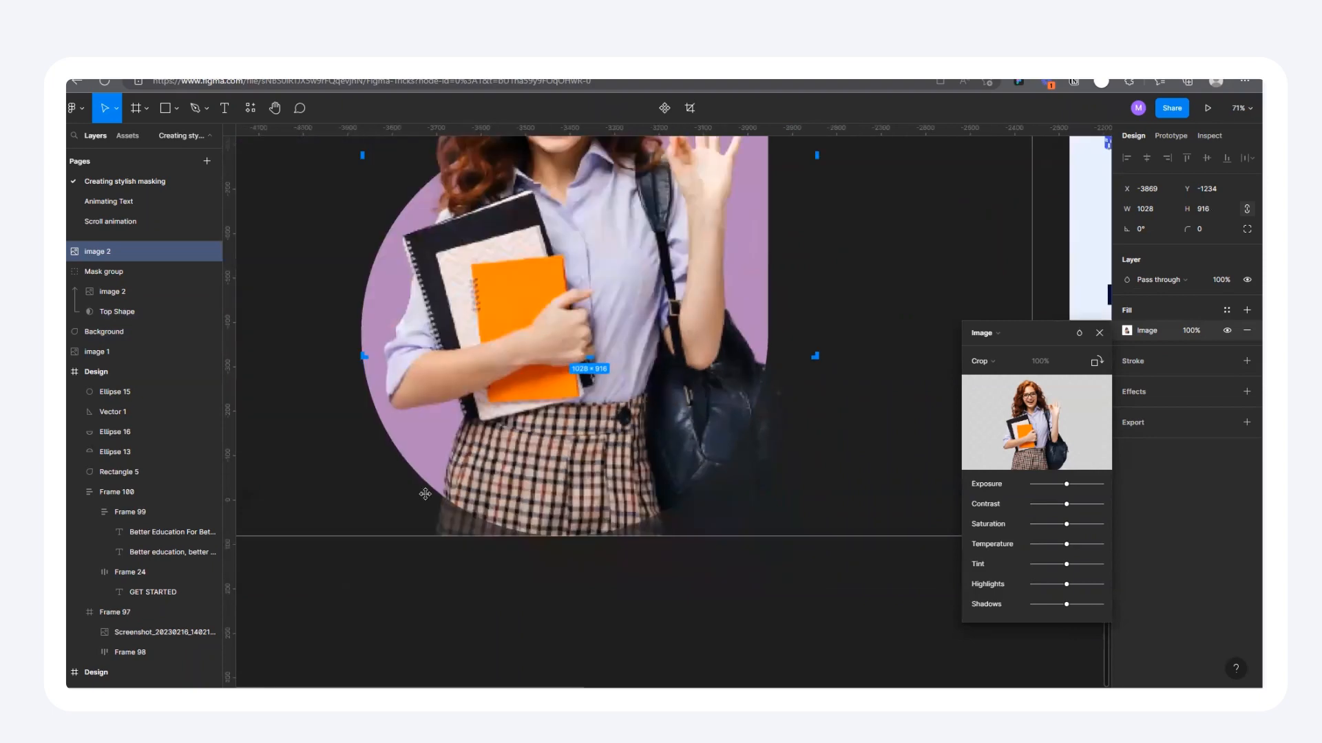
scroll(704, 538, down, 3)
scroll(779, 204, up, 2)
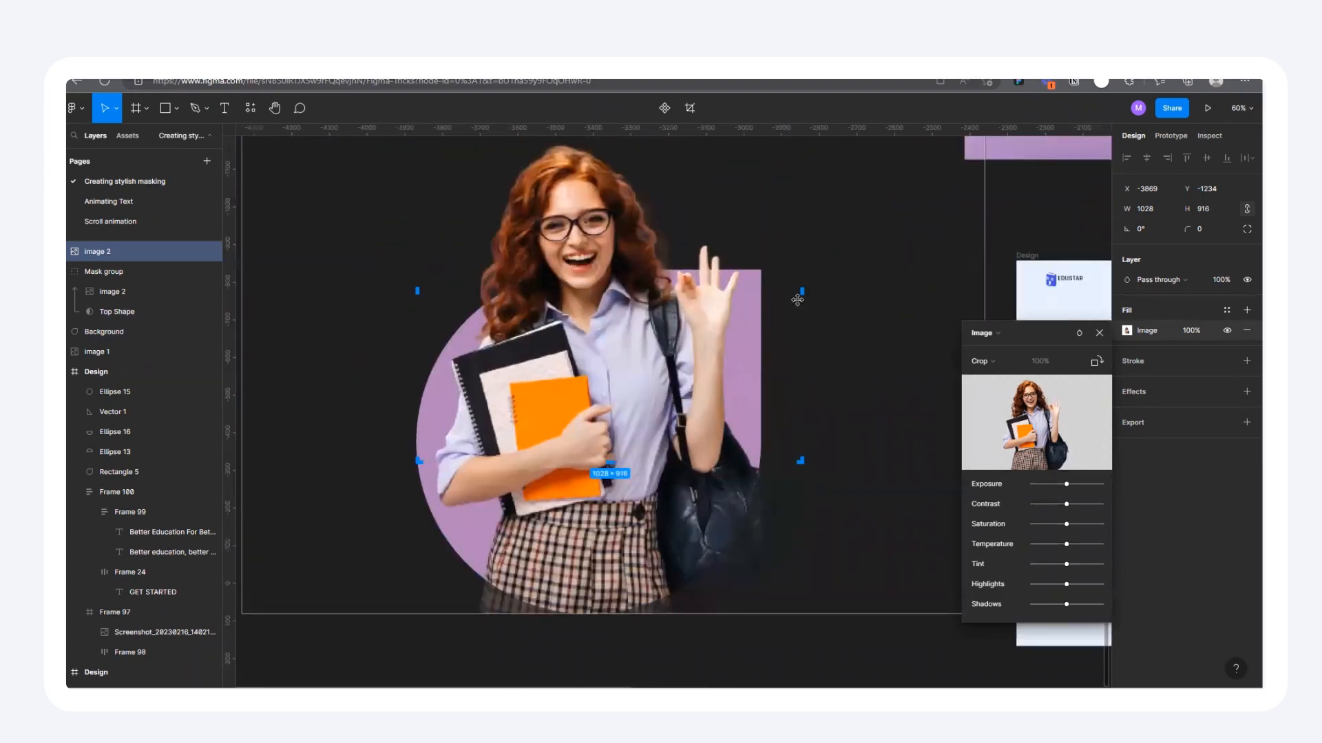
drag(615, 439, 613, 412)
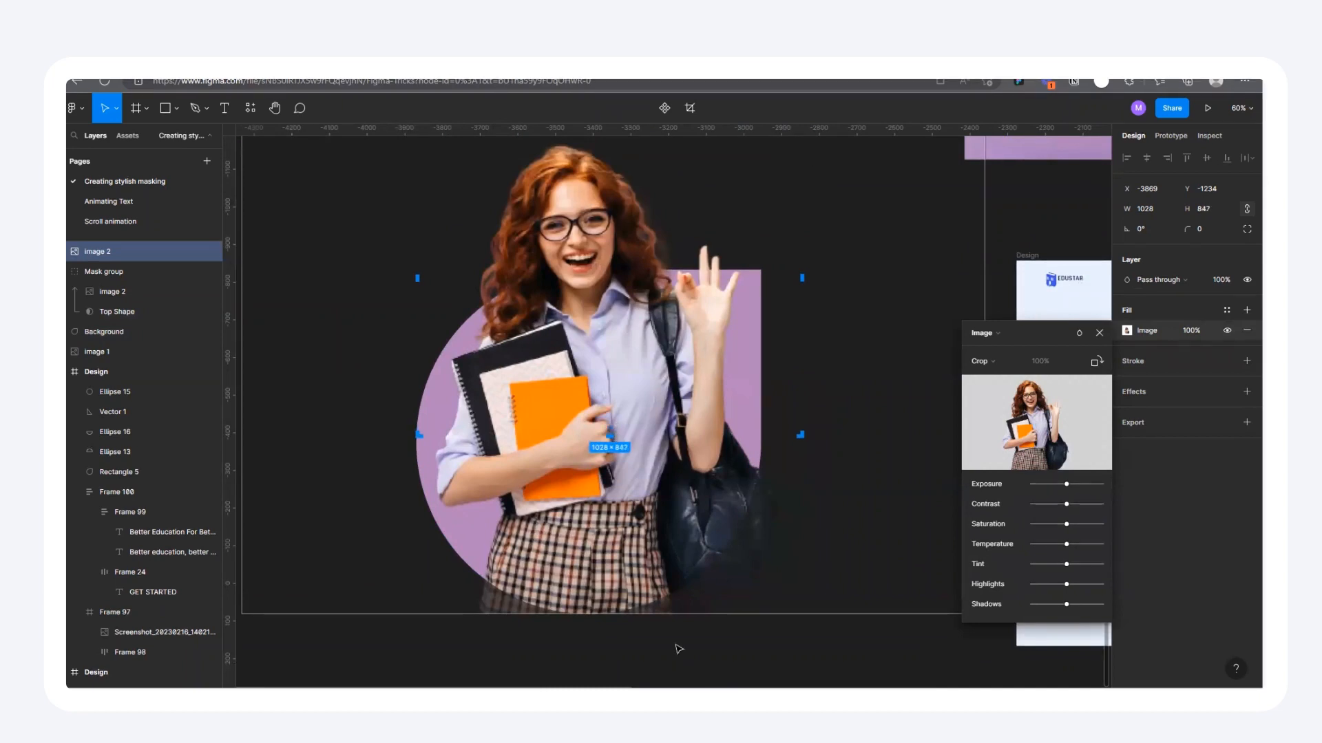
click(677, 652)
Group the cropped cut-out, the mask group and the Background shape, and name the group Styled Image.
scroll(849, 374, down, 5)
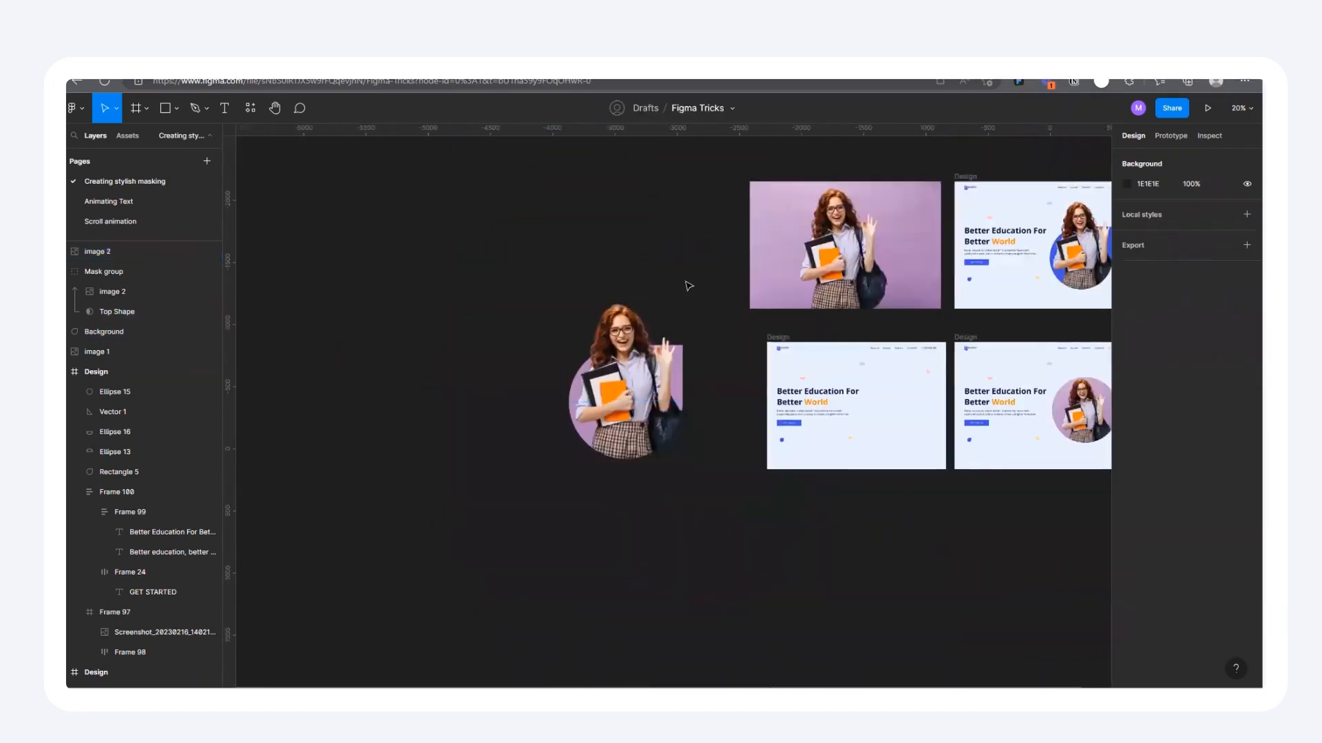
scroll(689, 285, up, 2)
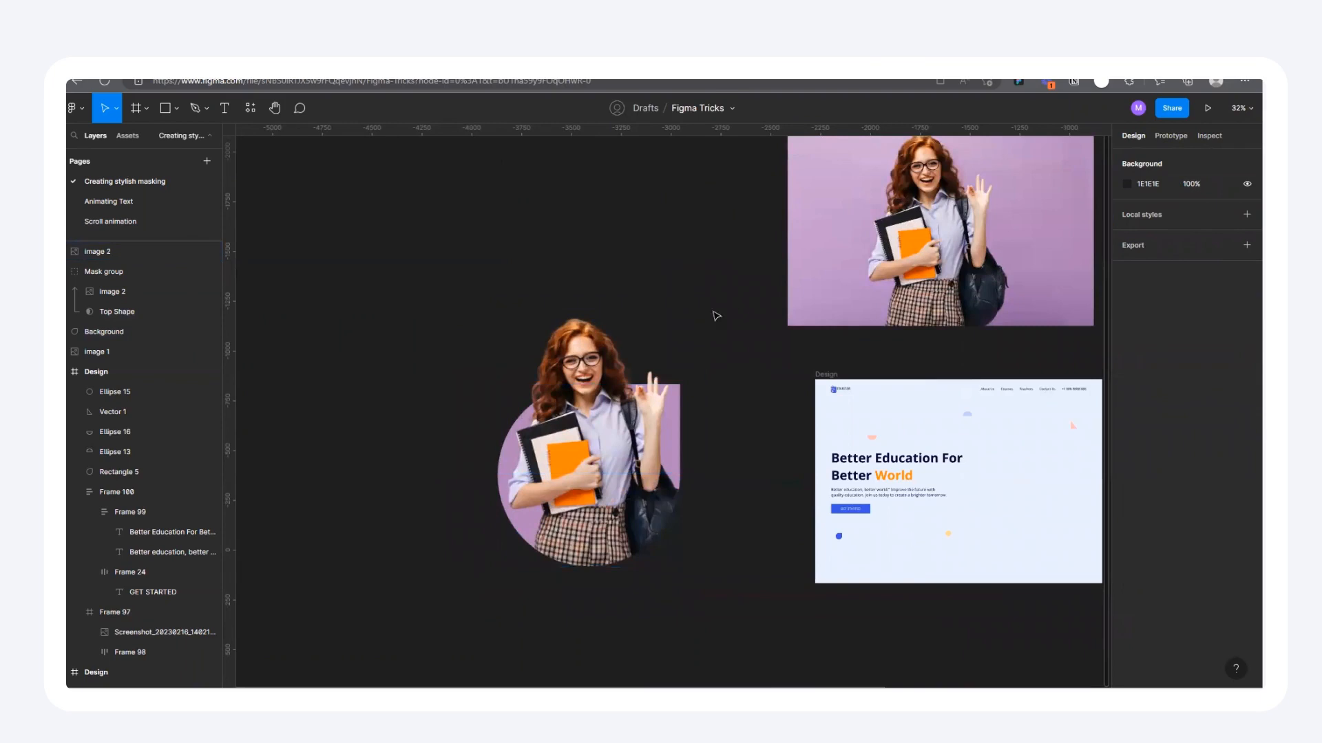
drag(429, 262, 732, 610)
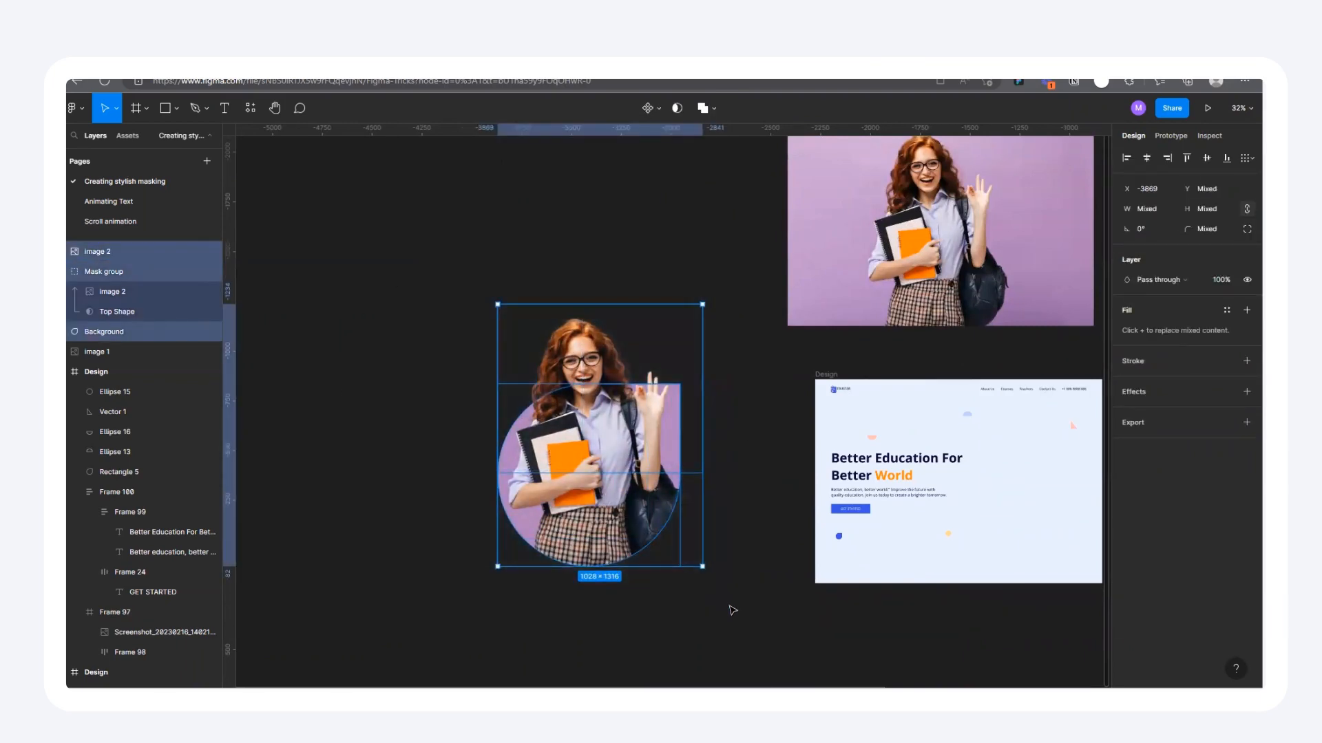
key(ctrl+g)
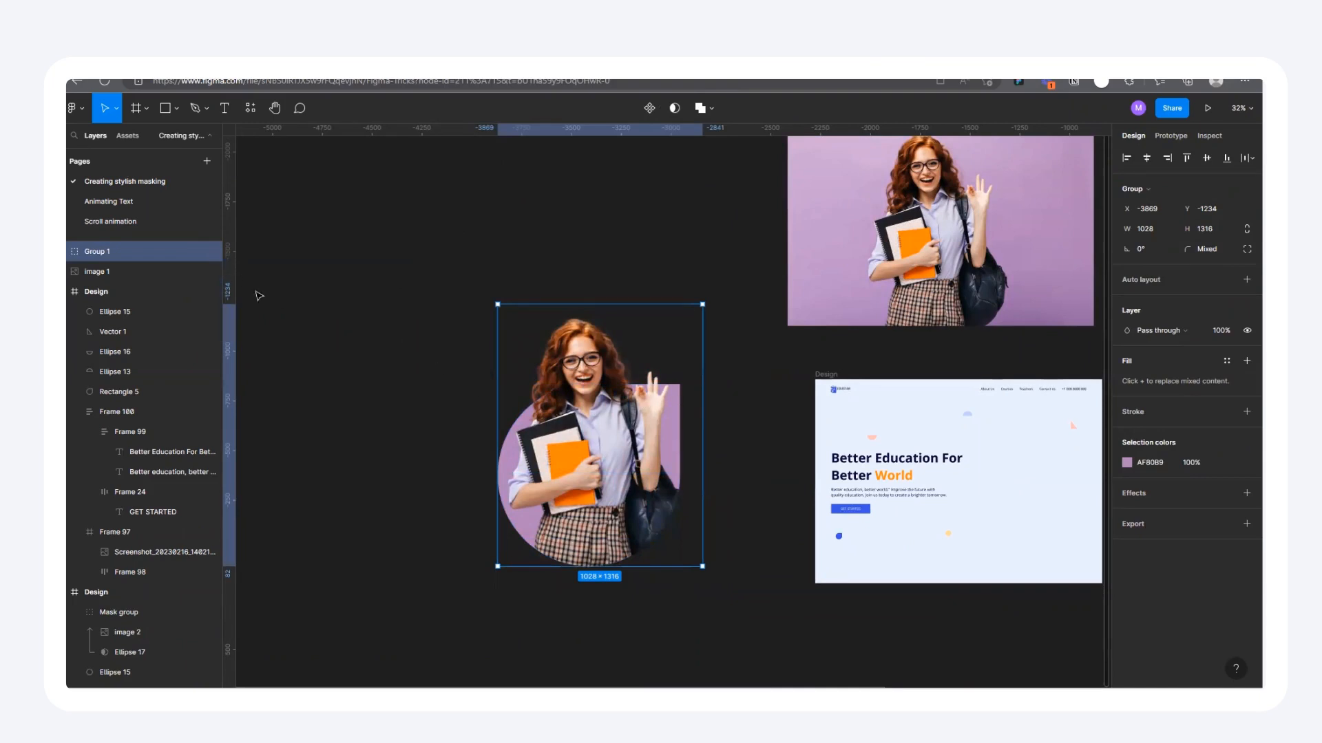
scroll(411, 402, down, 3)
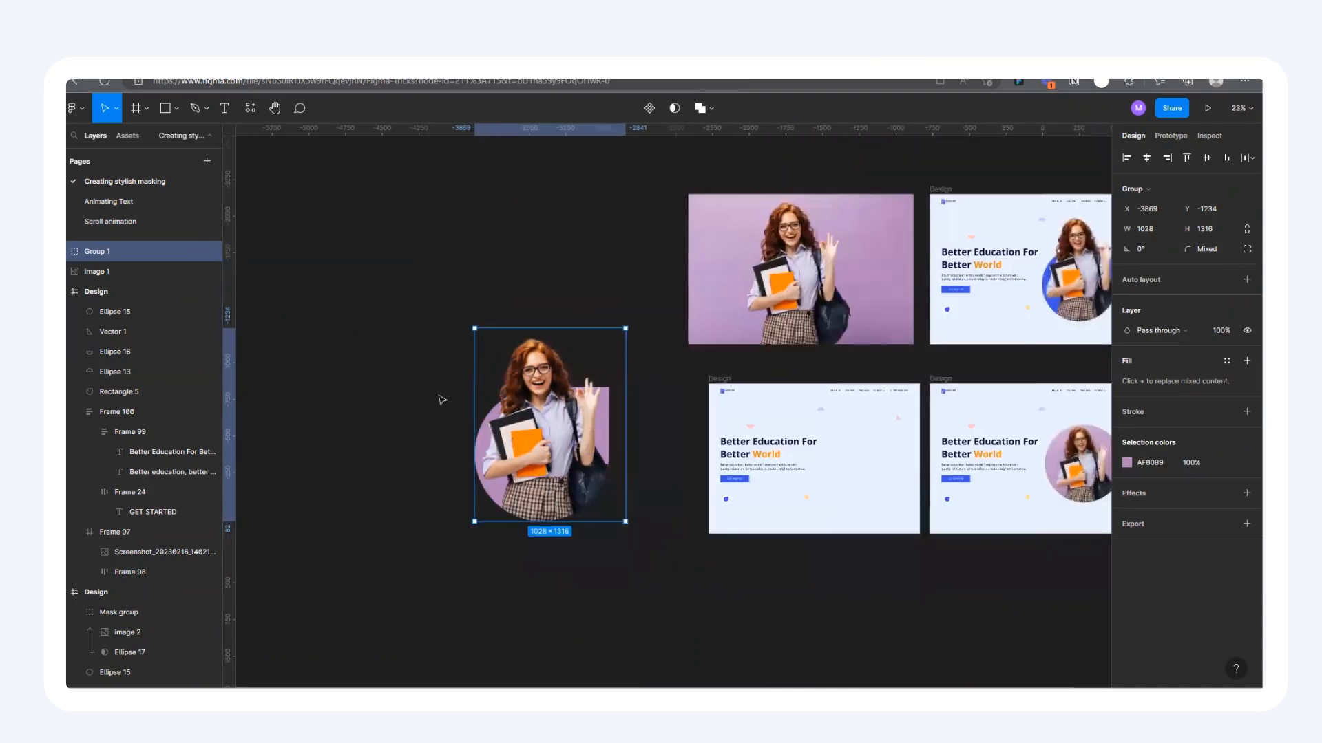
double_click(121, 254)
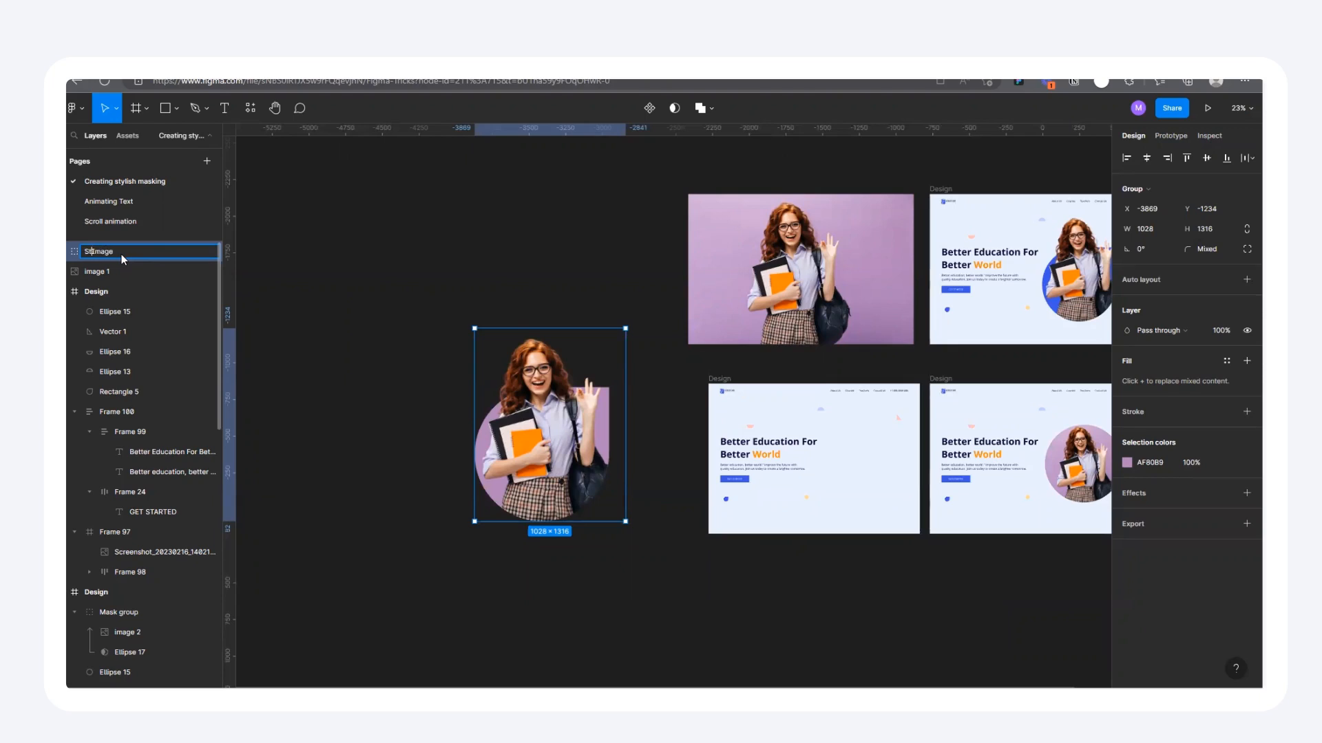
text(led)
click(437, 337)
Move the Styled Image group into the lower Design frame that has no picture.
scroll(561, 413, down, 2)
drag(561, 403, 816, 419)
scroll(861, 468, up, 5)
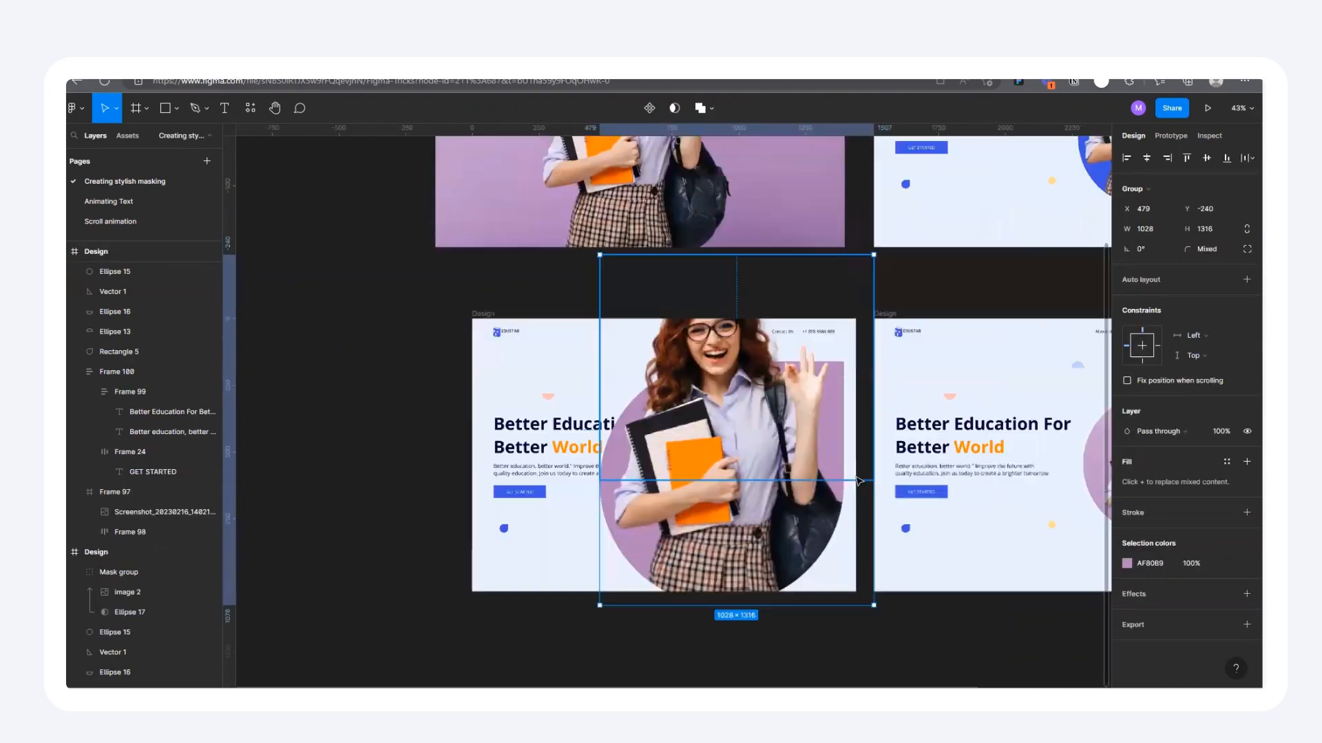
Scale the Styled Image group to about 562 × 719 and position it beside the frame's heading at X 765, Y 122.
scroll(859, 481, up, 2)
key(k)
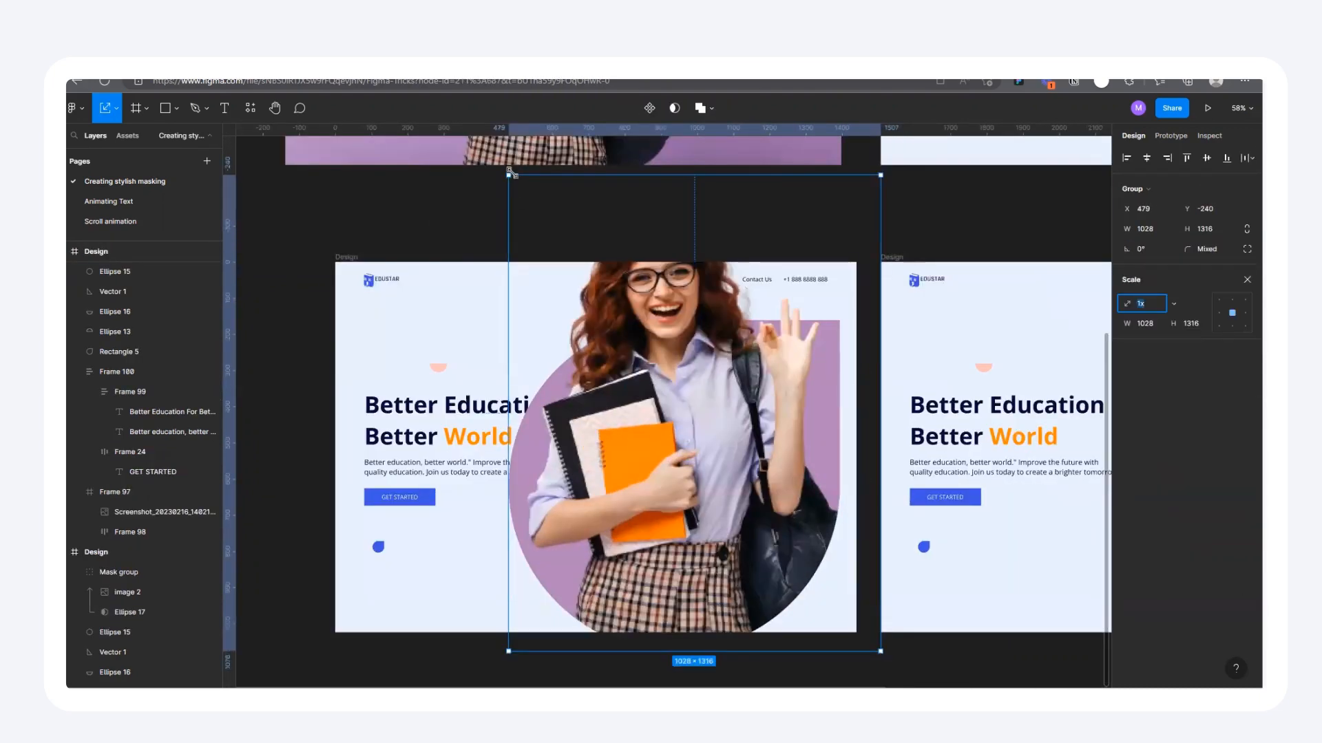
drag(508, 377, 621, 377)
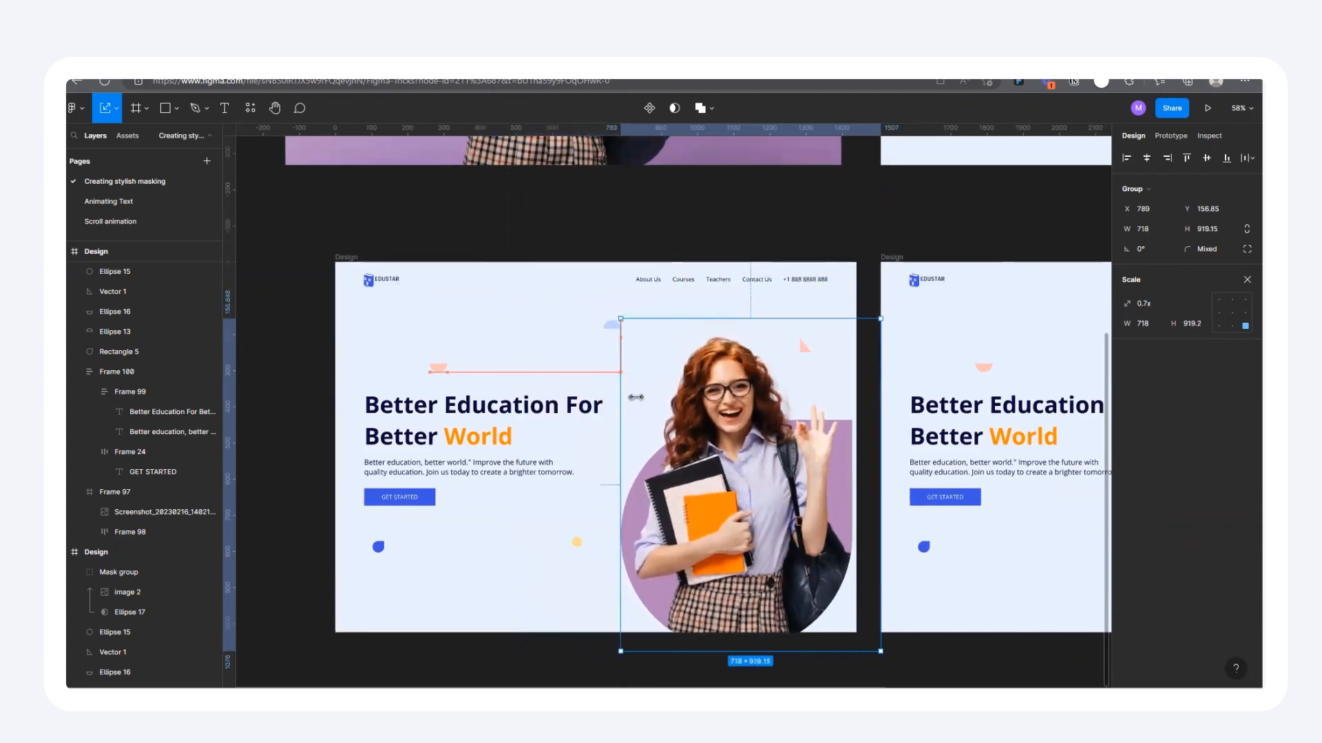
drag(875, 645, 824, 579)
drag(736, 502, 728, 490)
key(v)
scroll(737, 475, down, 3)
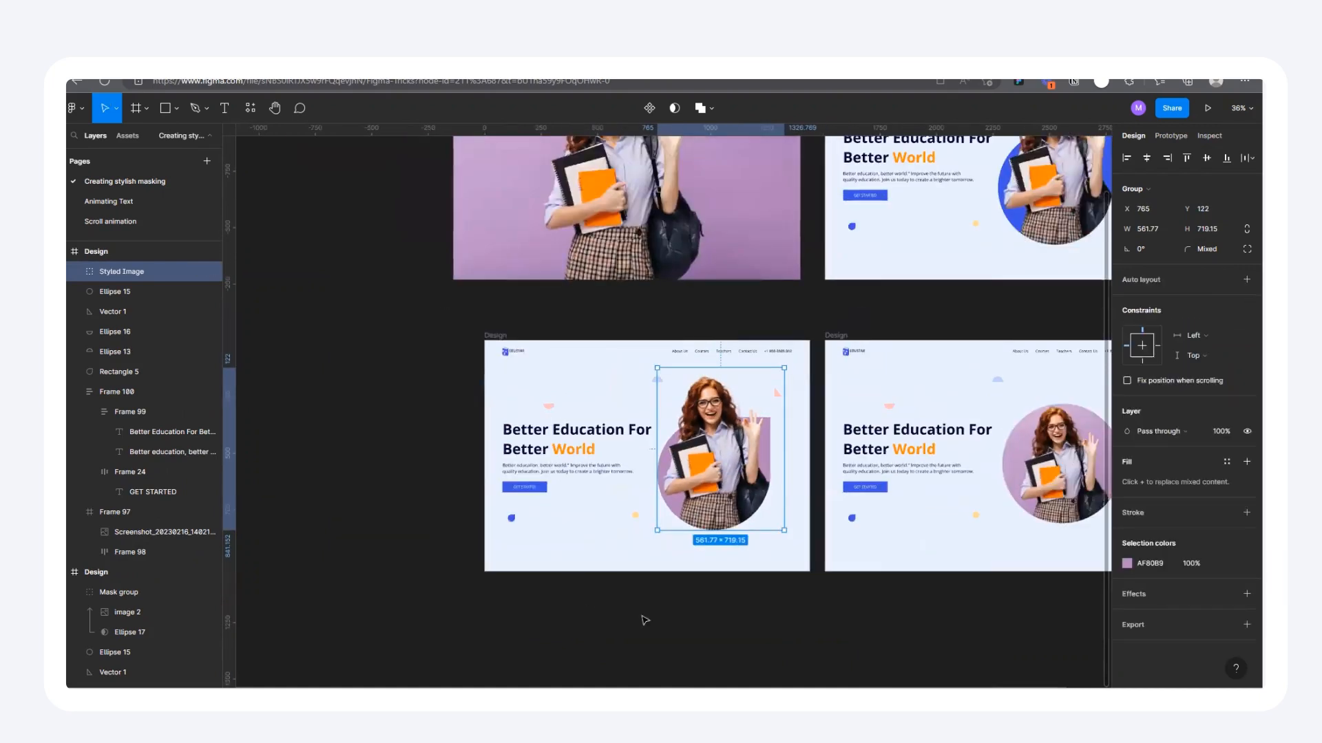
click(799, 605)
scroll(643, 418, up, 2)
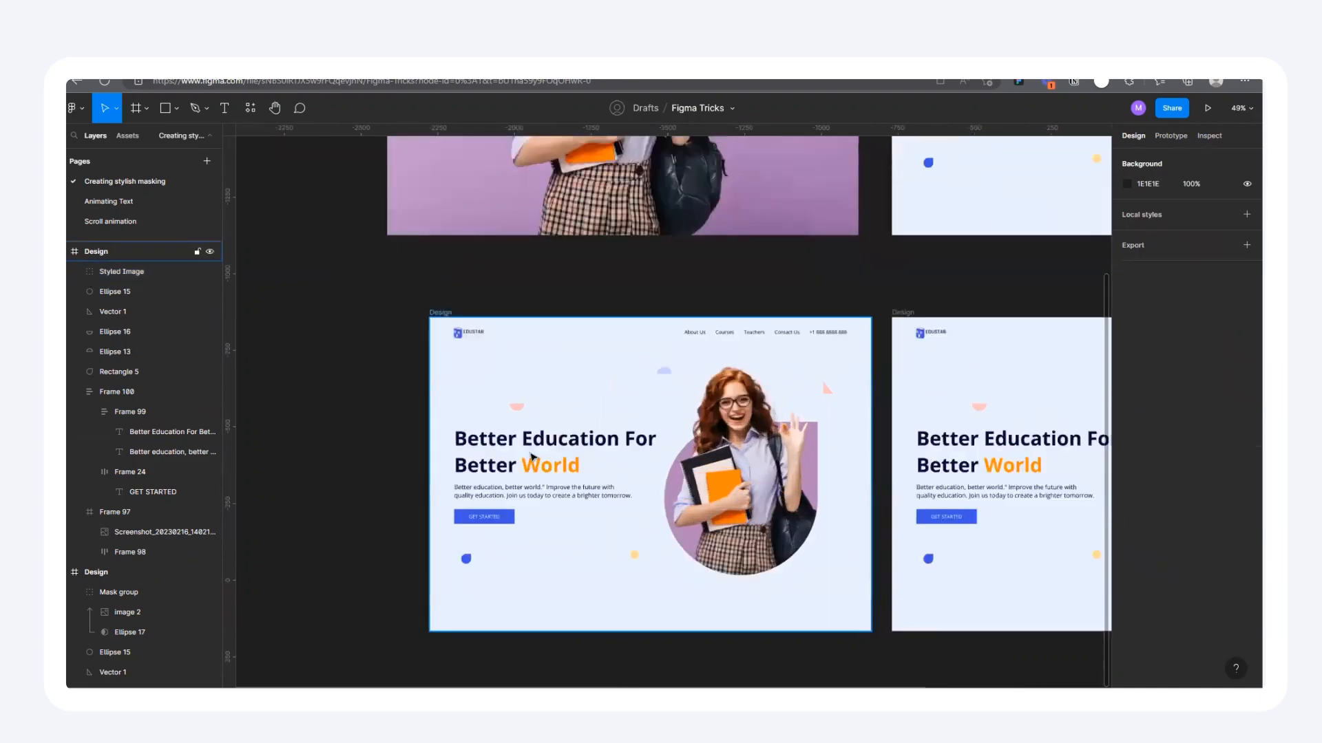
Move the Design frame holding the Styled Image into the upper row, beside the blue-masked Design frame, at X 778, Y -2149.
scroll(532, 457, down, 4)
drag(481, 373, 971, 163)
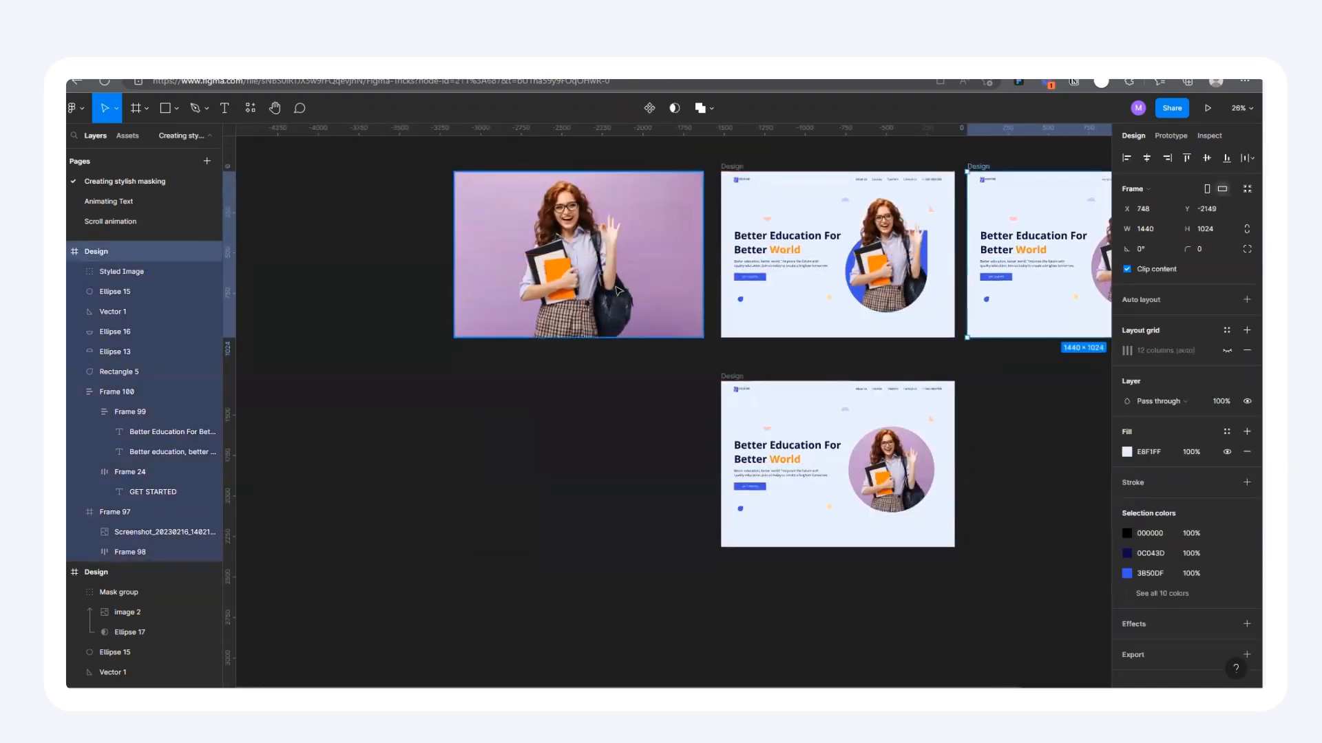
scroll(596, 297, down, 3)
scroll(898, 173, up, 3)
scroll(929, 247, up, 4)
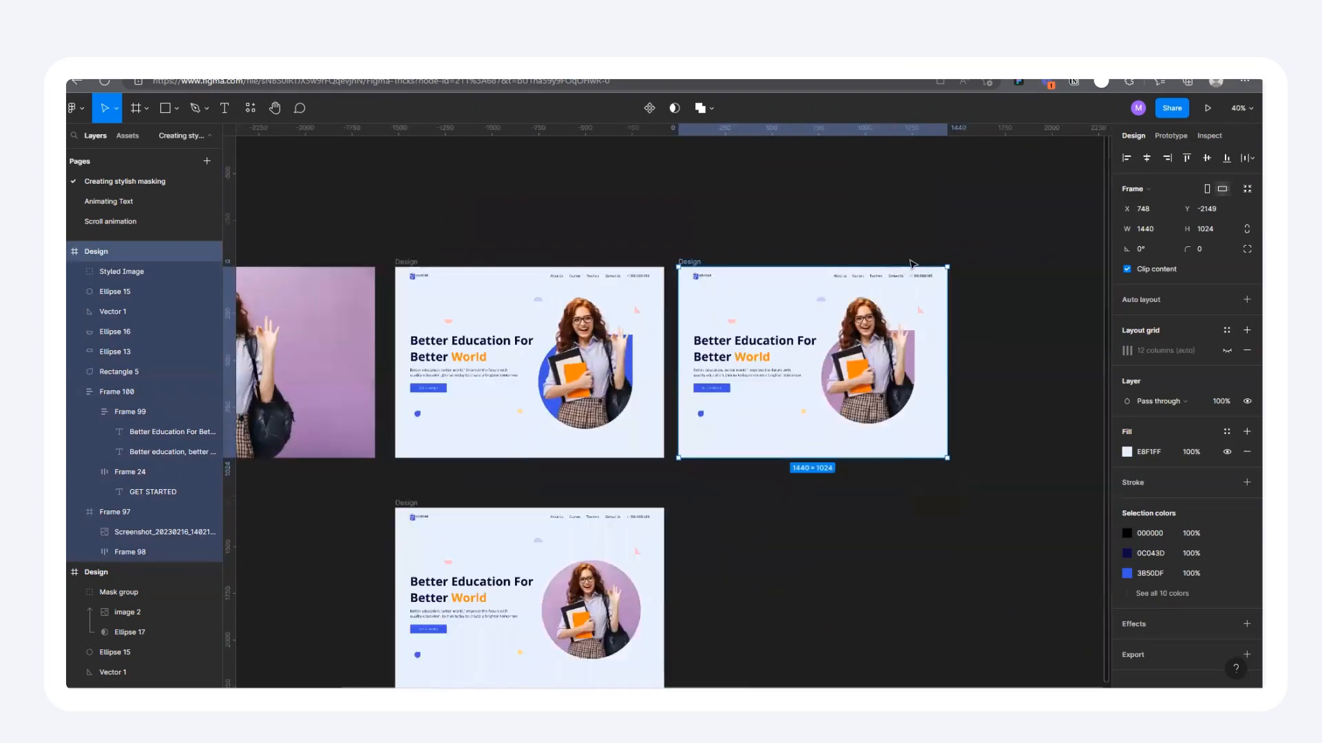
click(555, 260)
mouse_move(557, 265)
mouse_down()
mouse_move(580, 272)
mouse_move(566, 266)
mouse_up()
scroll(832, 274, down, 1)
scroll(833, 274, down, 3)
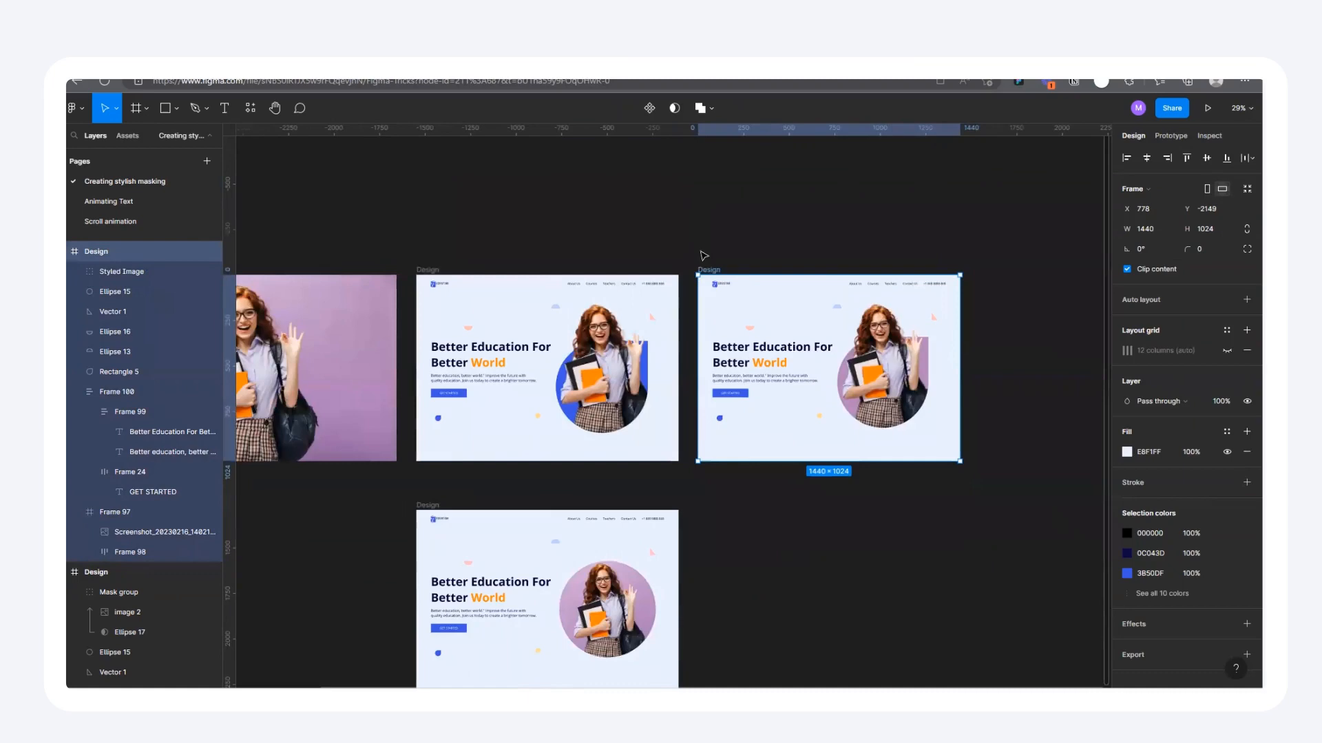
Preview the moved Design frame in presentation mode, return to the editor and deselect the frame.
click(1209, 107)
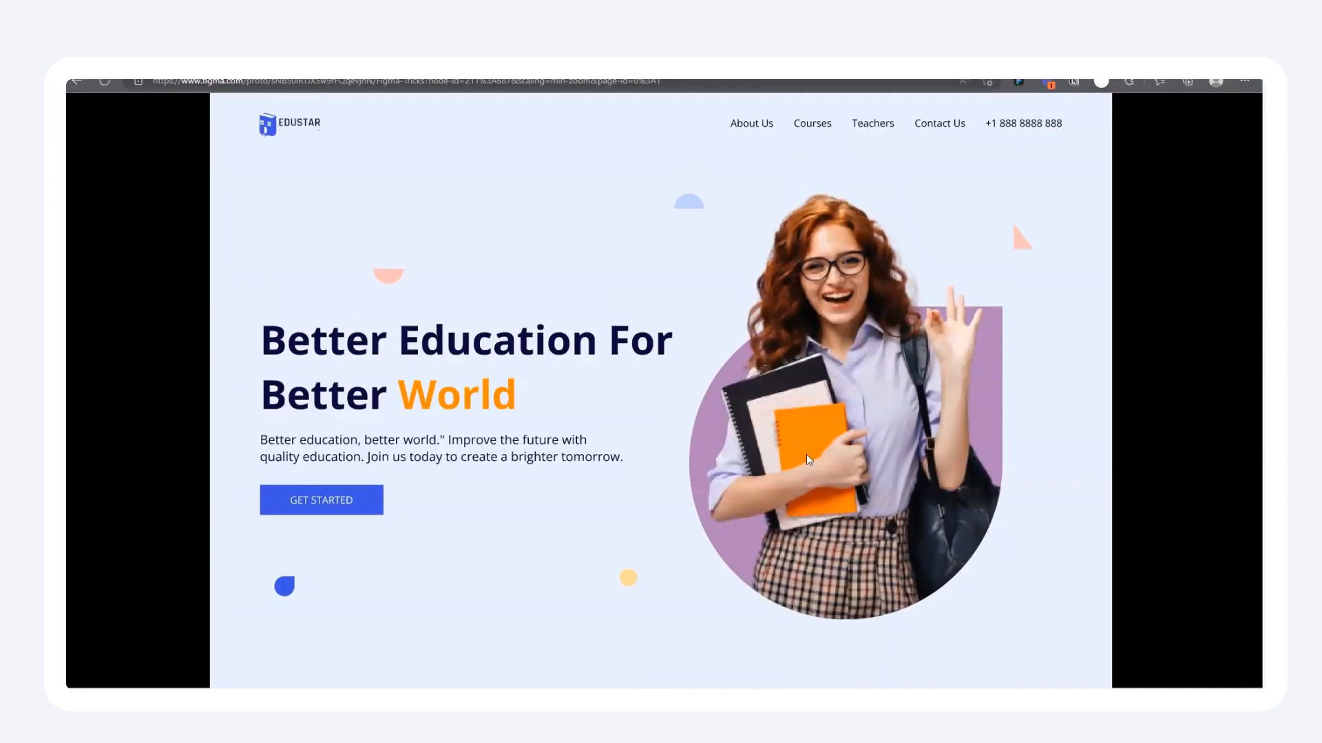
click(428, 81)
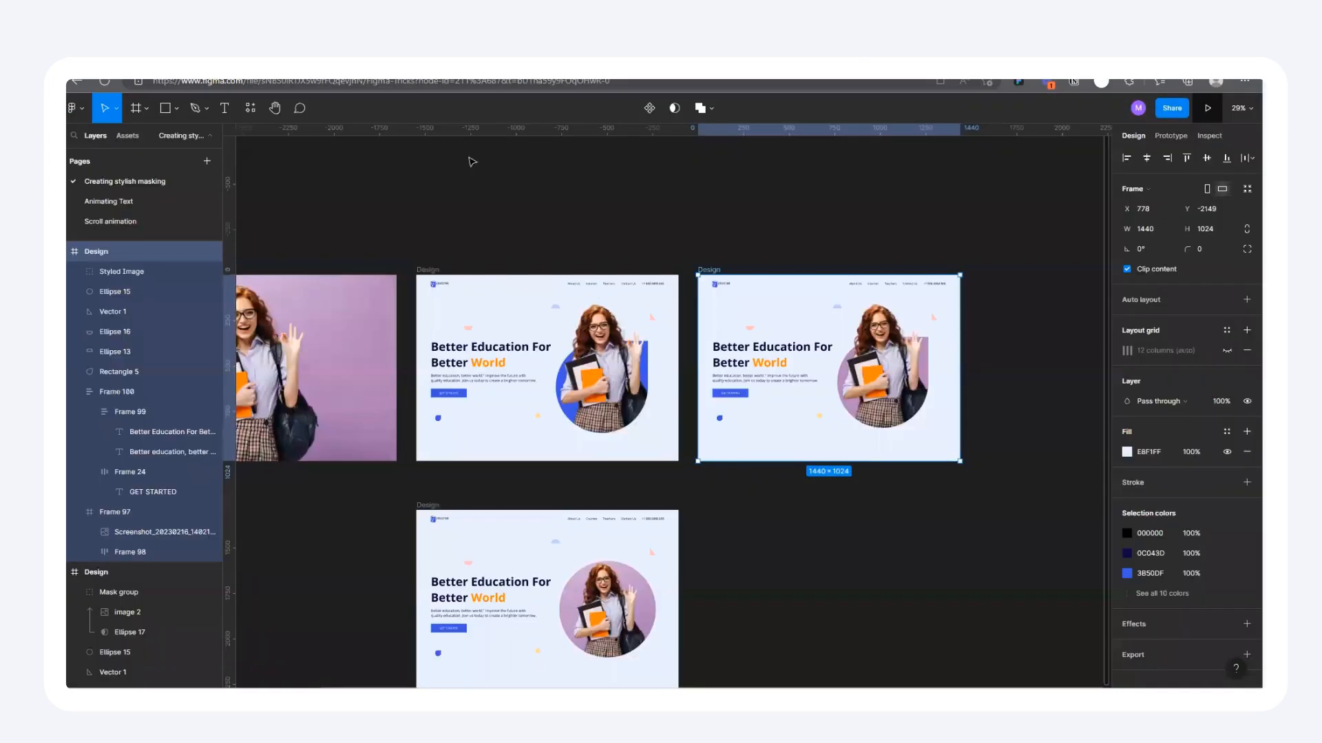
click(790, 212)
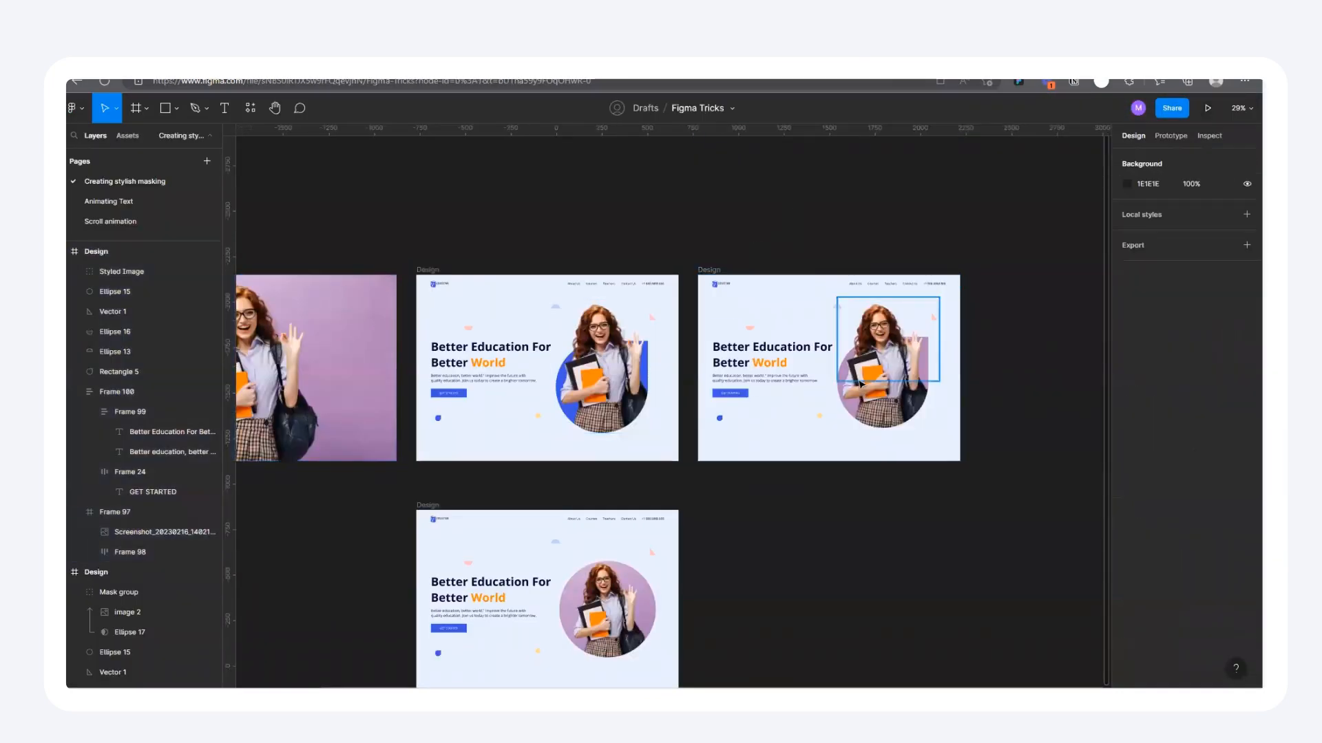
Compare the purple-masked and blue-masked Design frames and present the prototype to examine the blue-masked version with its animated heading word.
scroll(998, 354, up, 3)
scroll(1001, 339, up, 3)
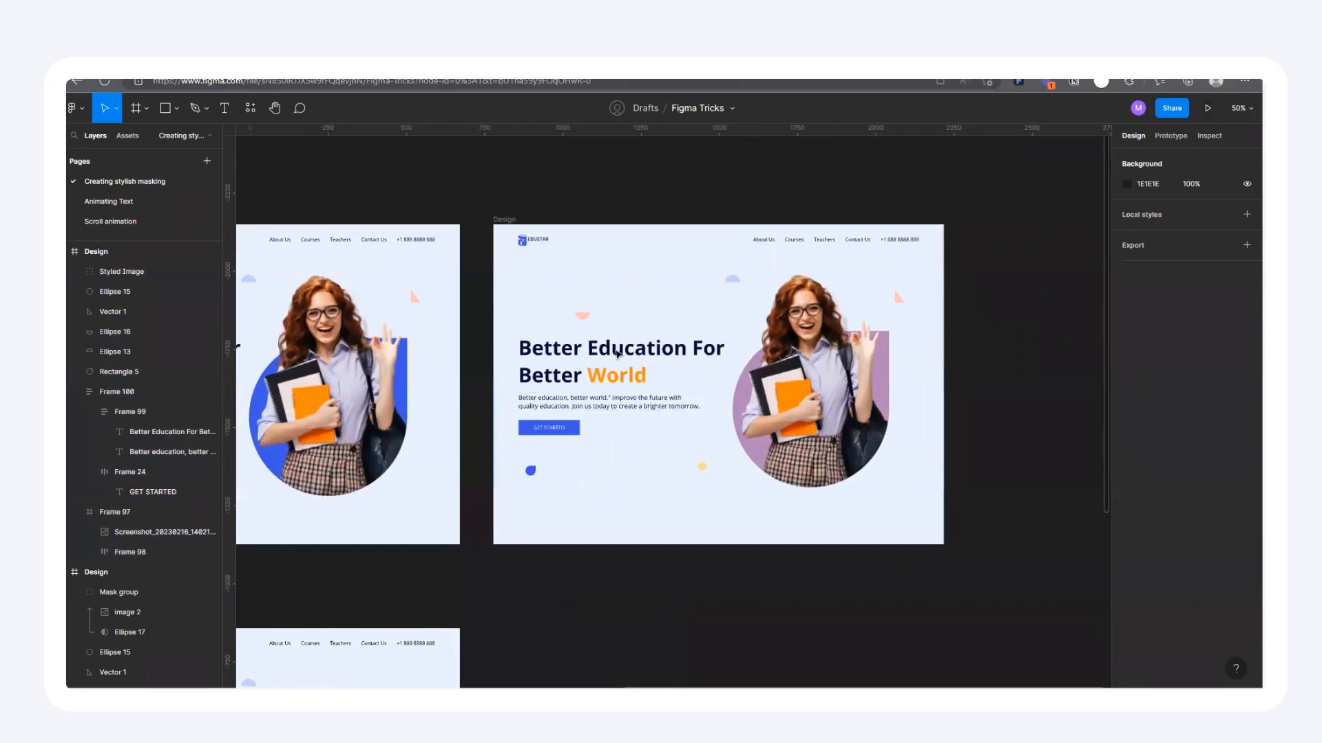
scroll(944, 386, up, 3)
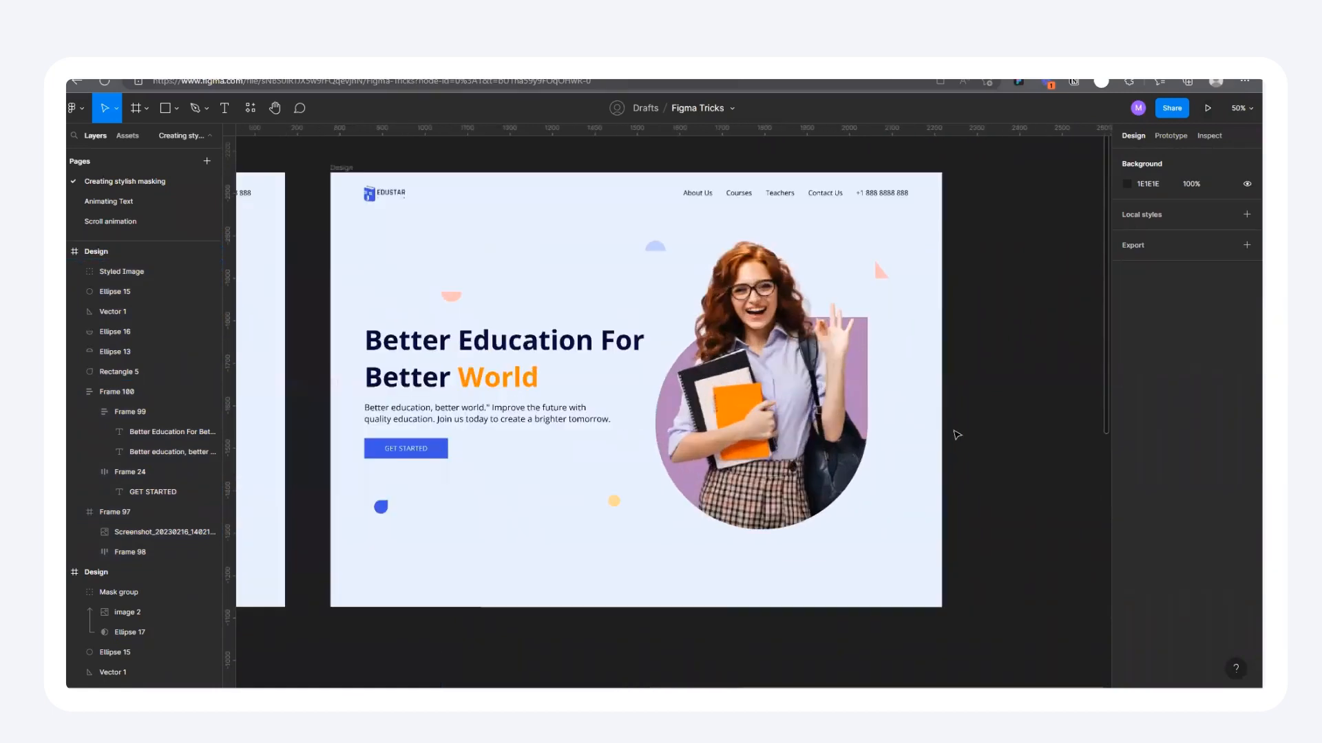
scroll(943, 408, down, 1)
scroll(835, 192, up, 3)
scroll(850, 267, down, 5)
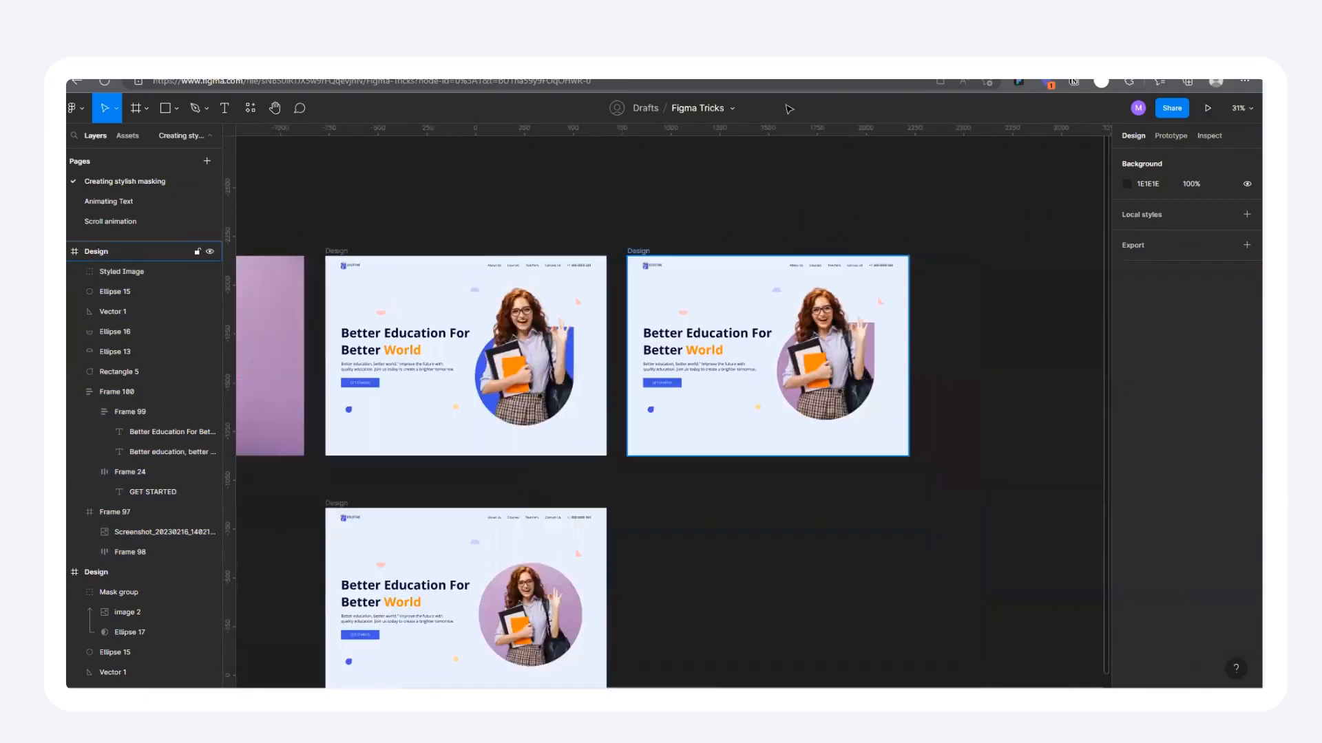
scroll(875, 234, up, 2)
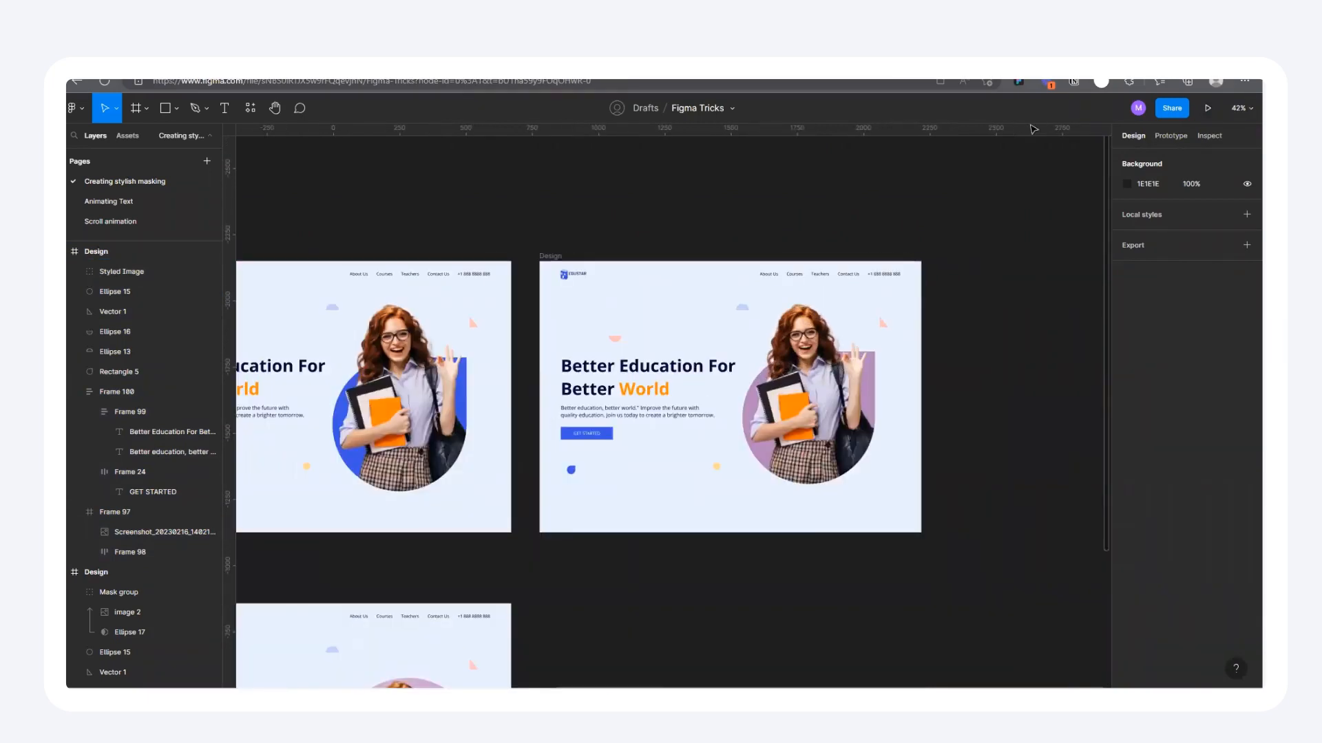
click(1207, 108)
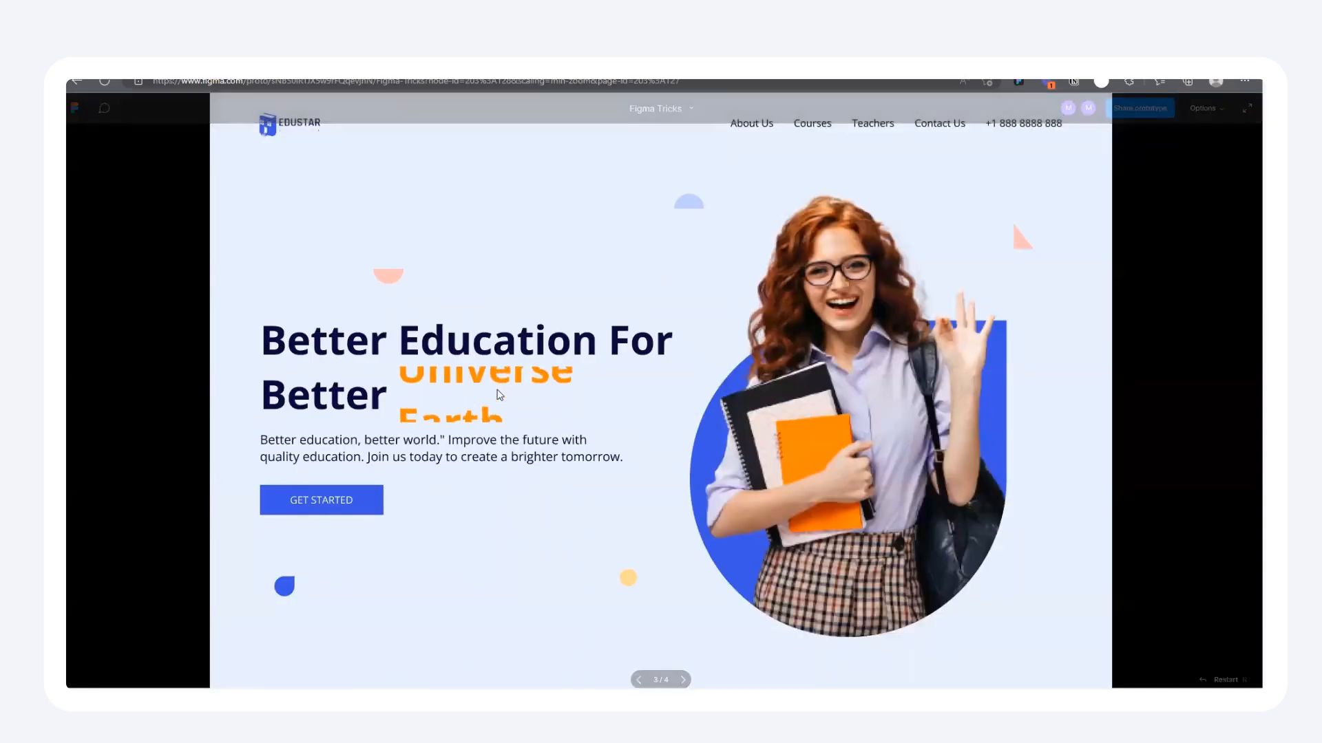